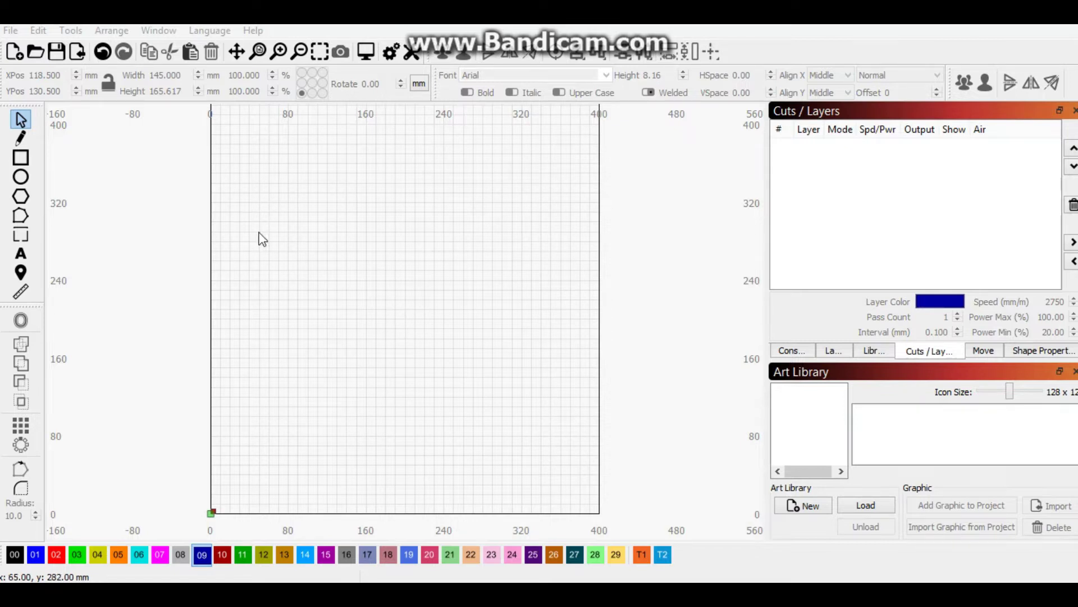
- Draw a rectangle in the upper-left part of the work area and set its width and height to 10 mm
{"action": "left_click", "coordinate": [22, 158]}
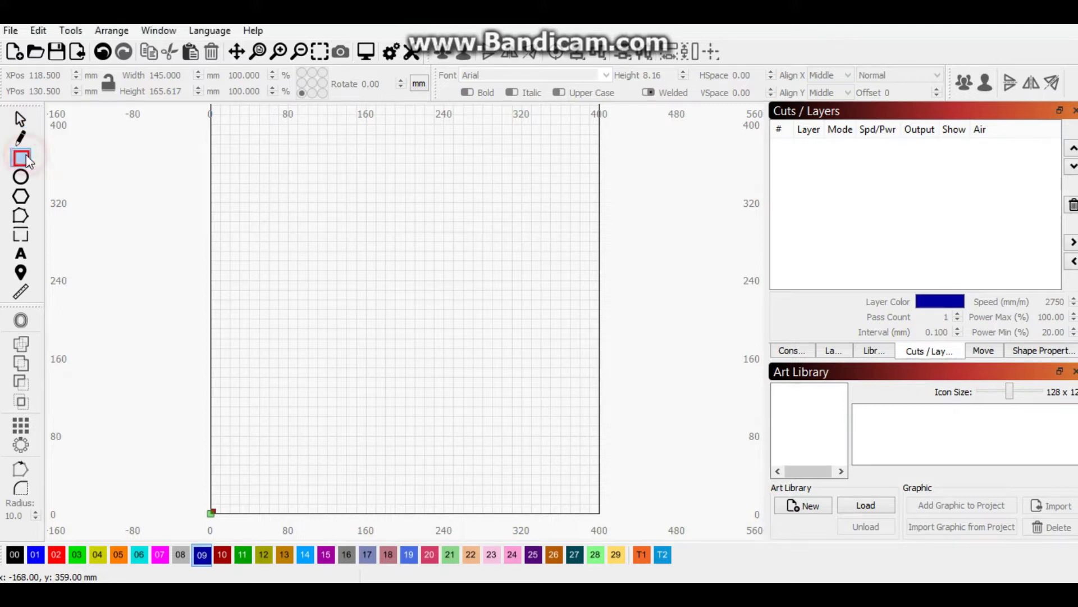
{"action": "left_click_drag", "start_coordinate": [268, 202], "coordinate": [310, 235]}
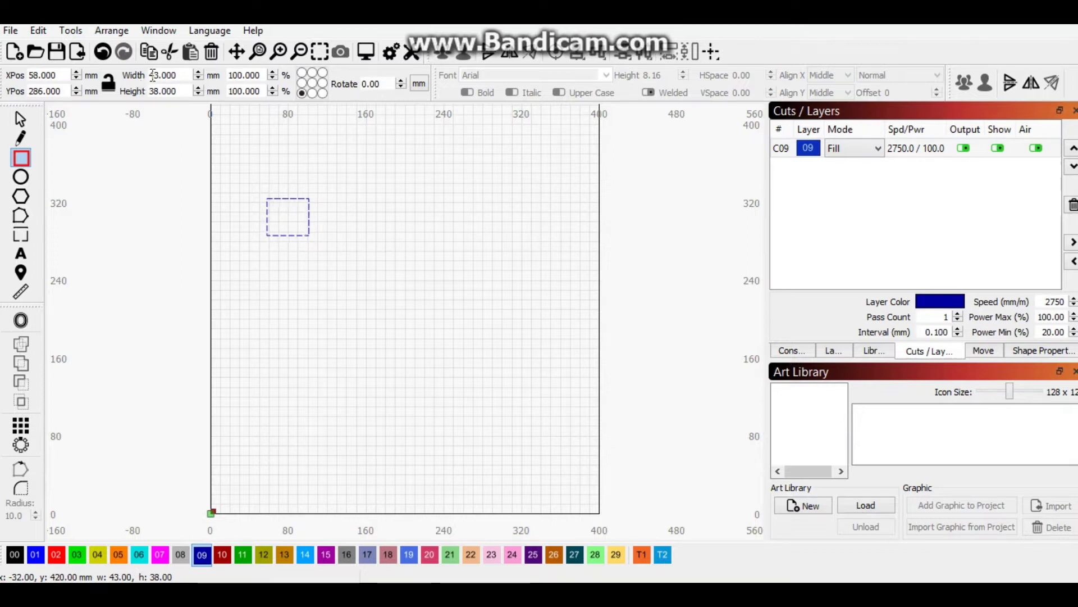
{"action": "double_click", "coordinate": [154, 74]}
{"action": "type", "text": "10"}
{"action": "key", "text": "Tab"}
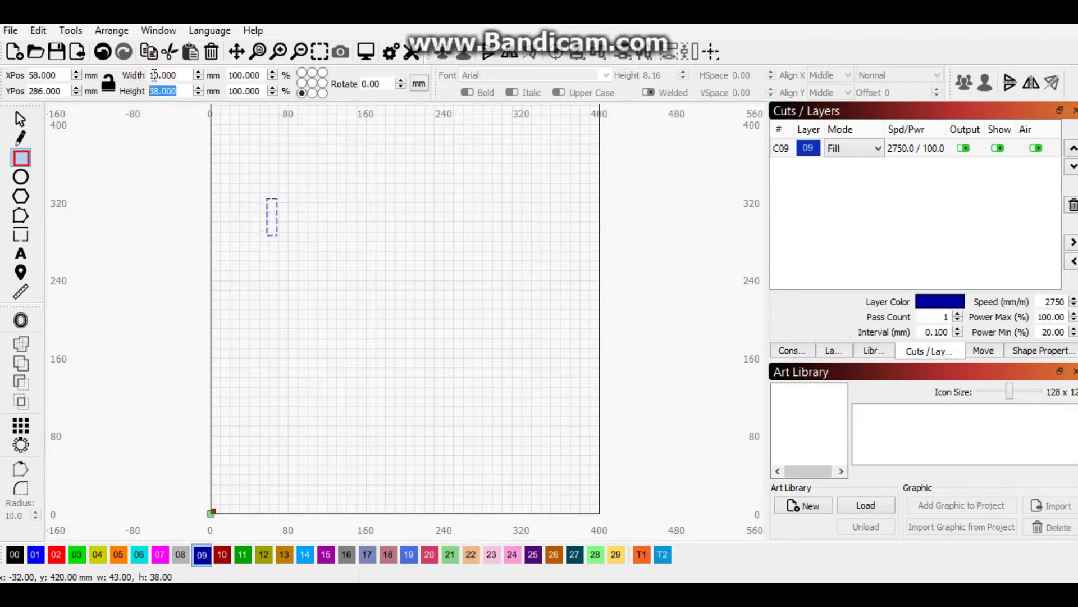
{"action": "type", "text": "10"}
{"action": "key", "text": "Return"}
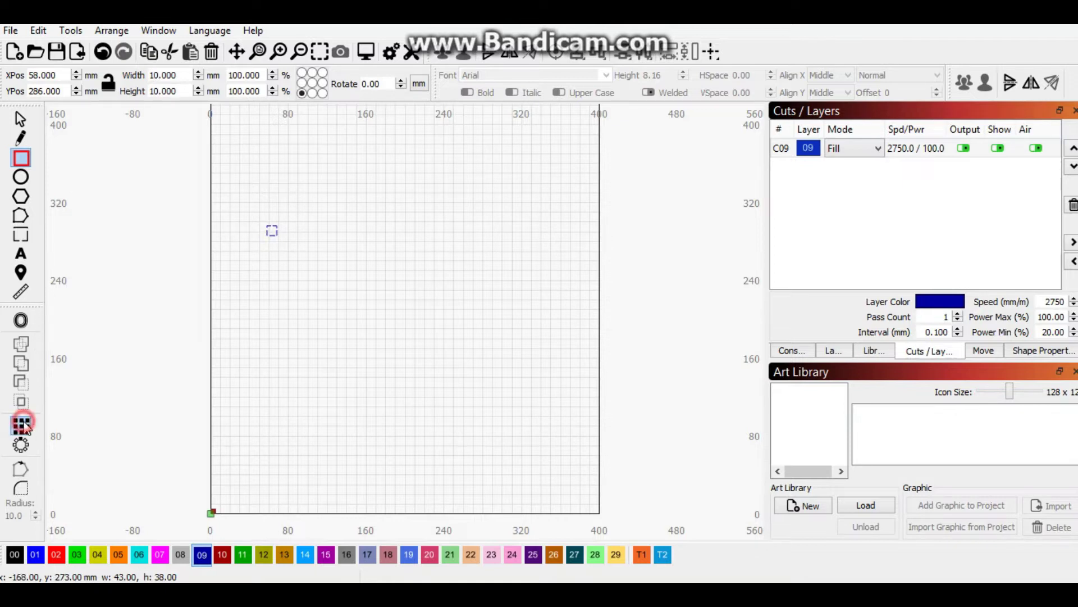
- Create a grid array of the square with 10 columns and 10 rows
{"action": "left_click", "coordinate": [21, 425]}
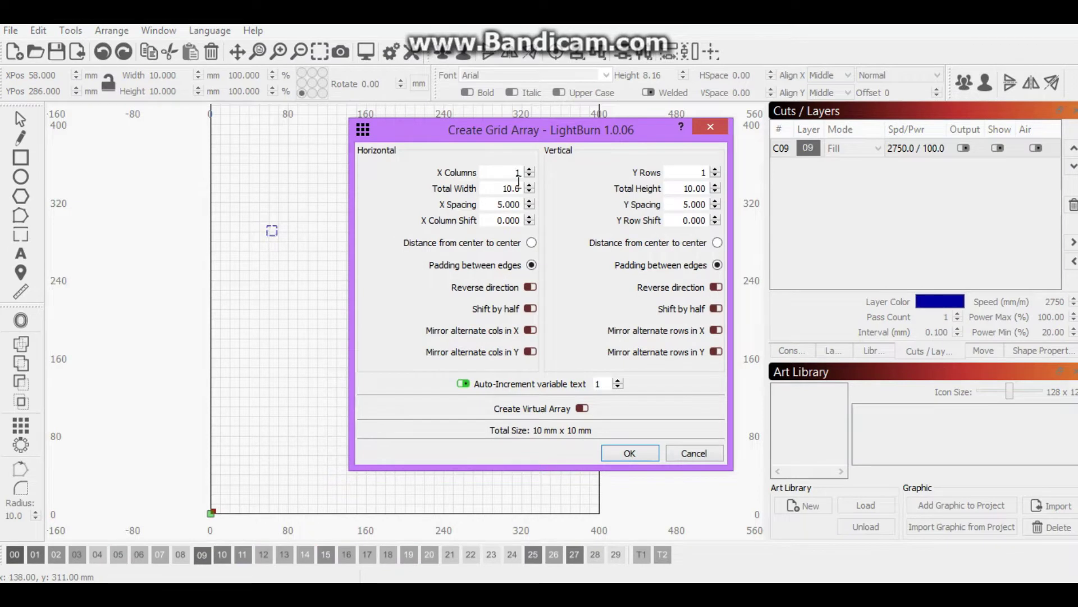
{"action": "type", "text": "0"}
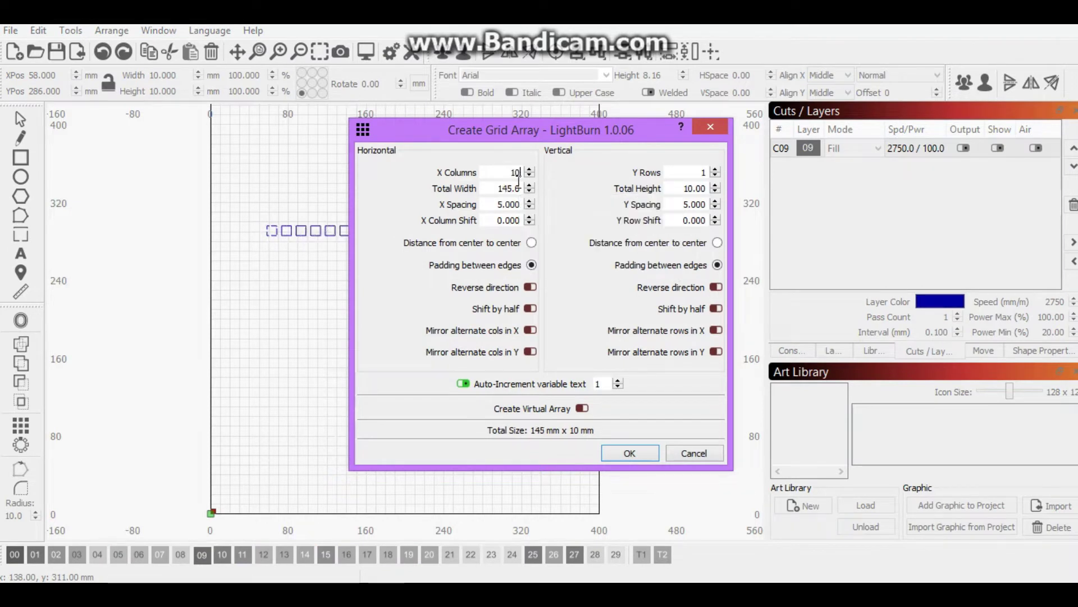
{"action": "key", "text": "Tab"}
{"action": "type", "text": "10"}
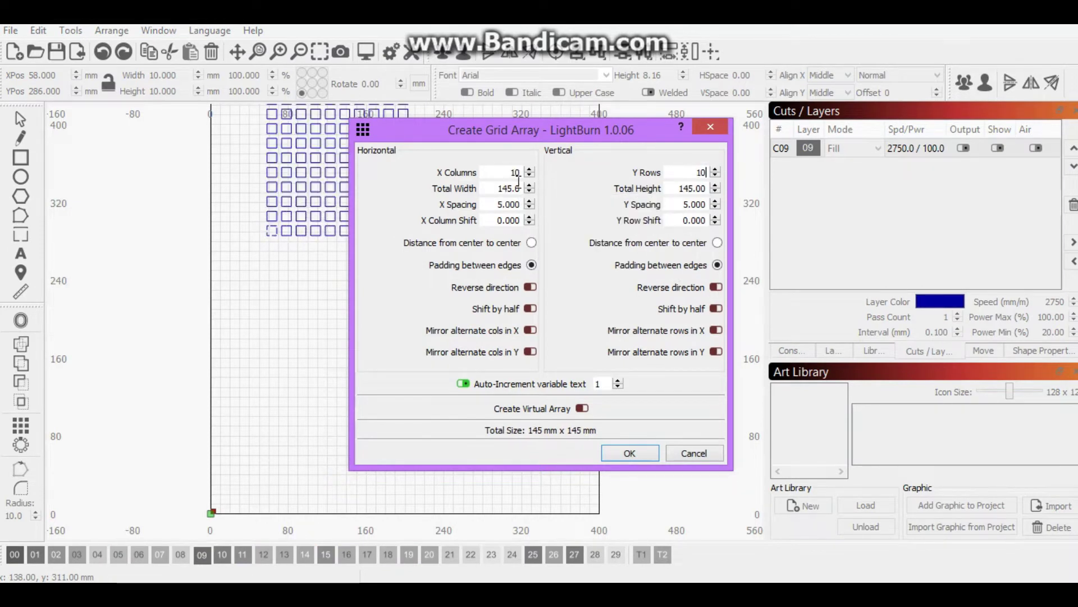
{"action": "key", "text": "Return"}
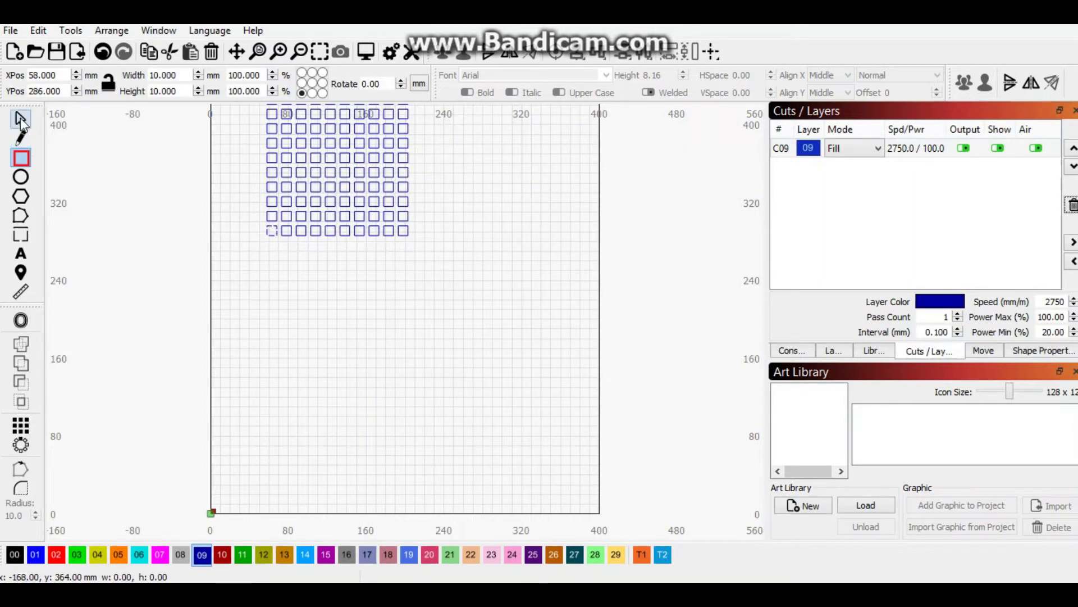
- Select all the squares and move the grid to the middle of the work area, at about X 126.5, Y 150.5 mm
{"action": "left_click", "coordinate": [21, 117]}
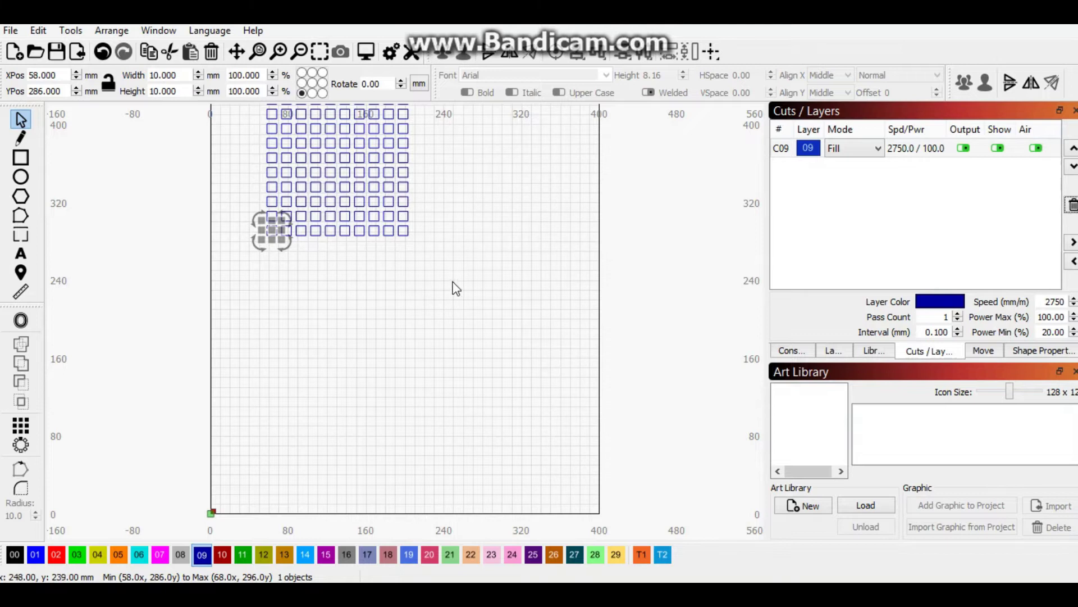
{"action": "left_click_drag", "start_coordinate": [453, 293], "coordinate": [211, 106]}
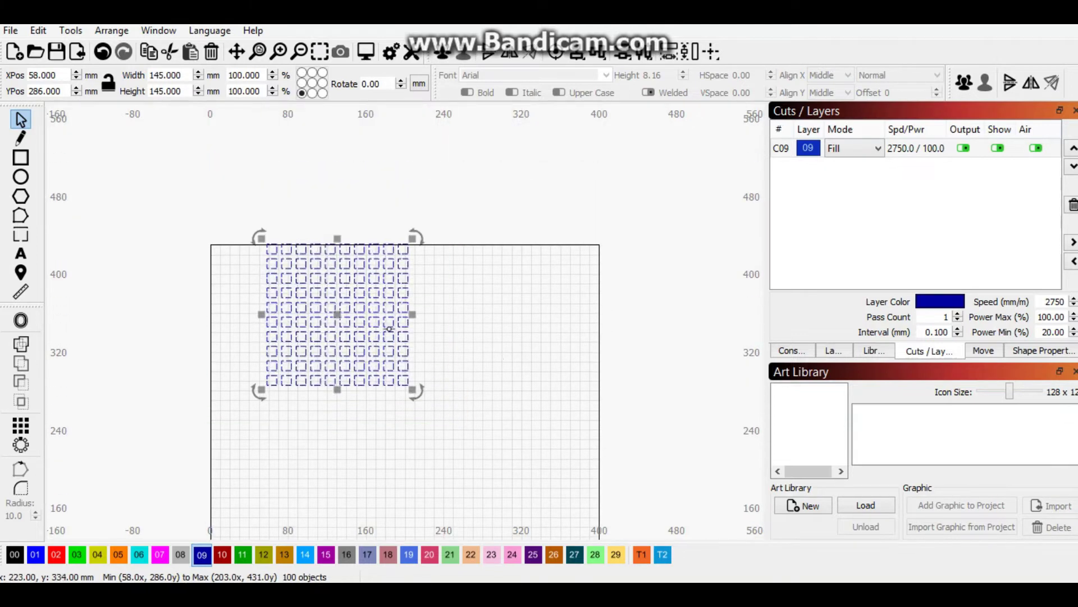
{"action": "left_click_drag", "start_coordinate": [337, 314], "coordinate": [411, 454]}
{"action": "left_click", "coordinate": [543, 378]}
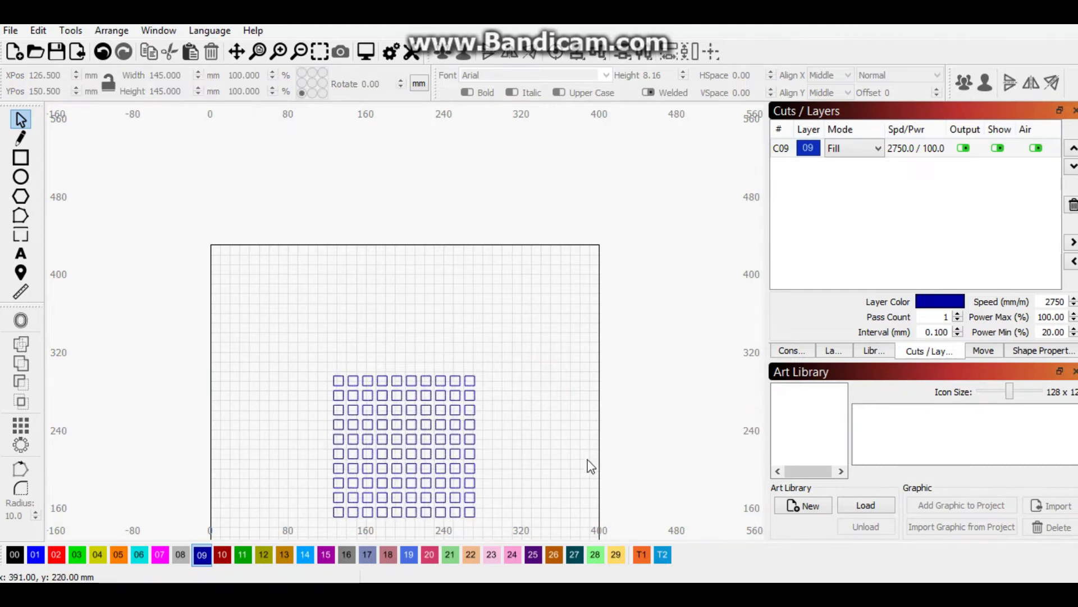
{"action": "scroll", "coordinate": [585, 457], "scroll_direction": "down", "scroll_amount": 3}
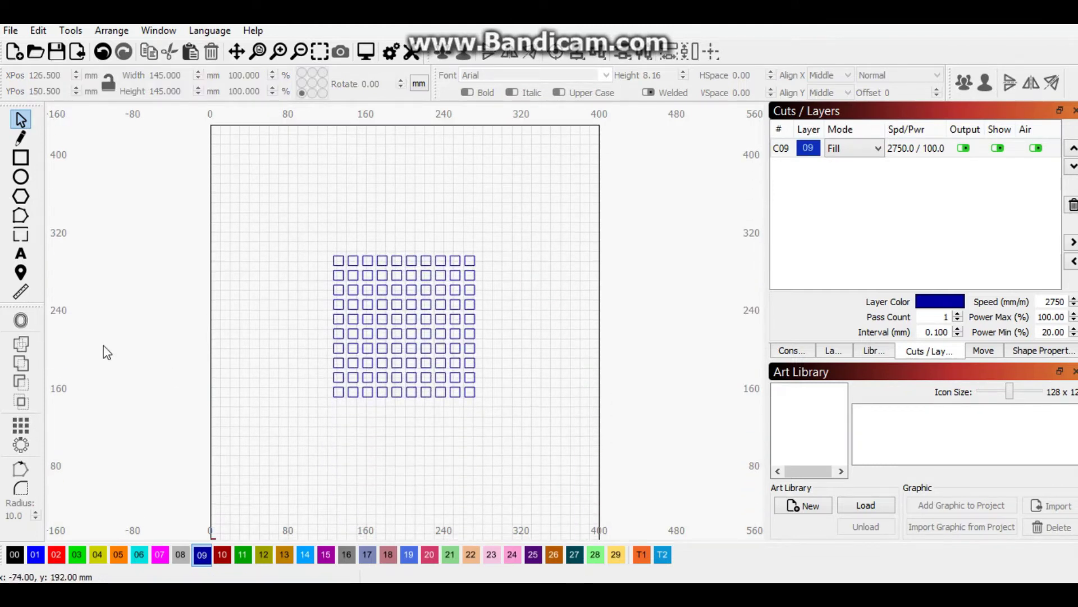
- Add the text labels 10, 20, 30, 40 and 50 above the first five columns of the grid
{"action": "left_click", "coordinate": [20, 254]}
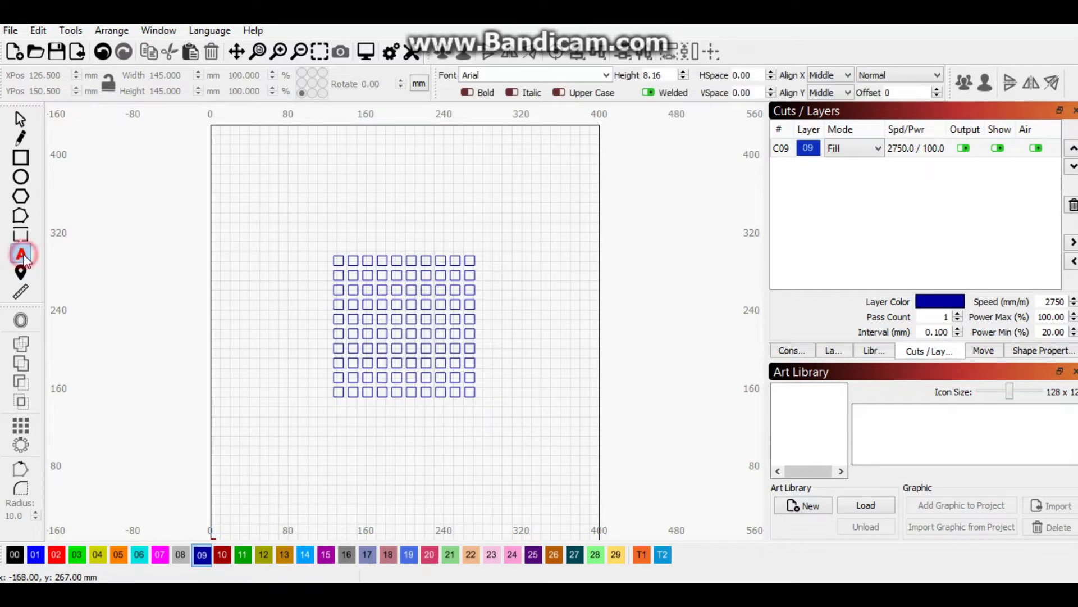
{"action": "left_click", "coordinate": [334, 242]}
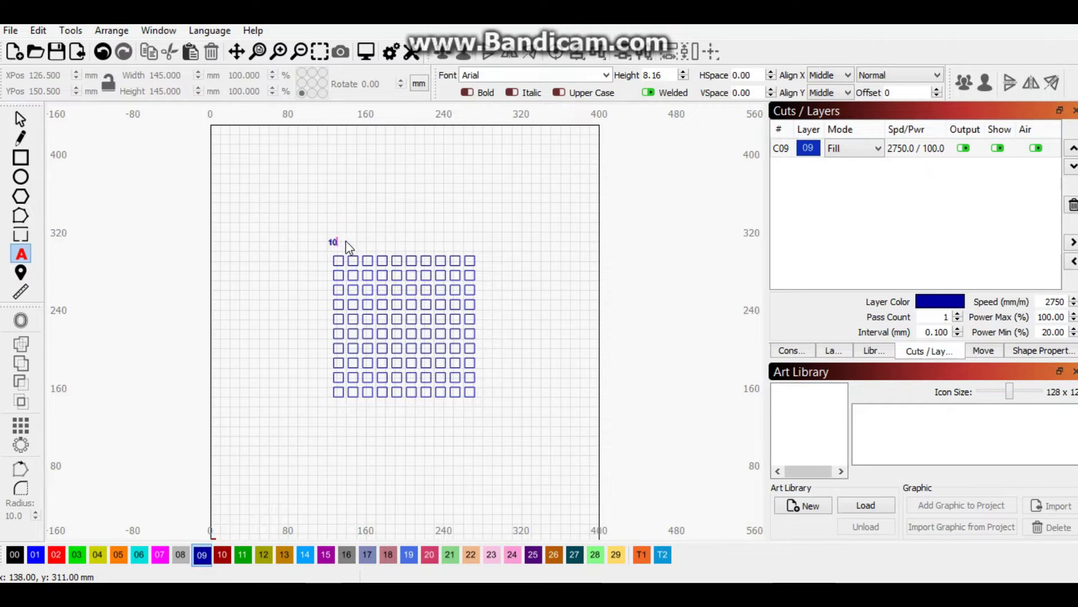
{"action": "left_click", "coordinate": [345, 243]}
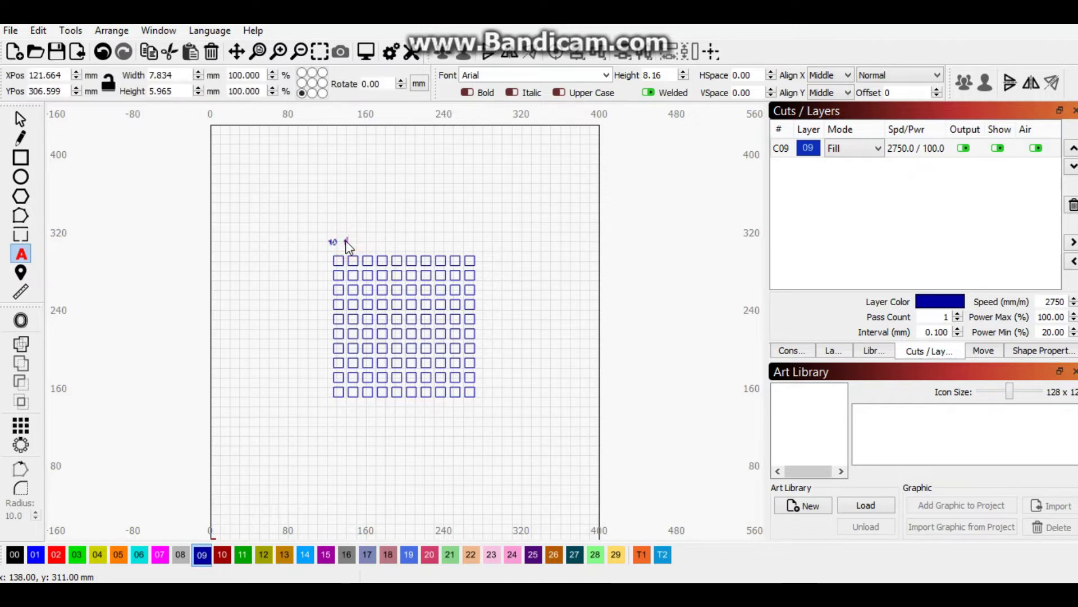
{"action": "type", "text": "20"}
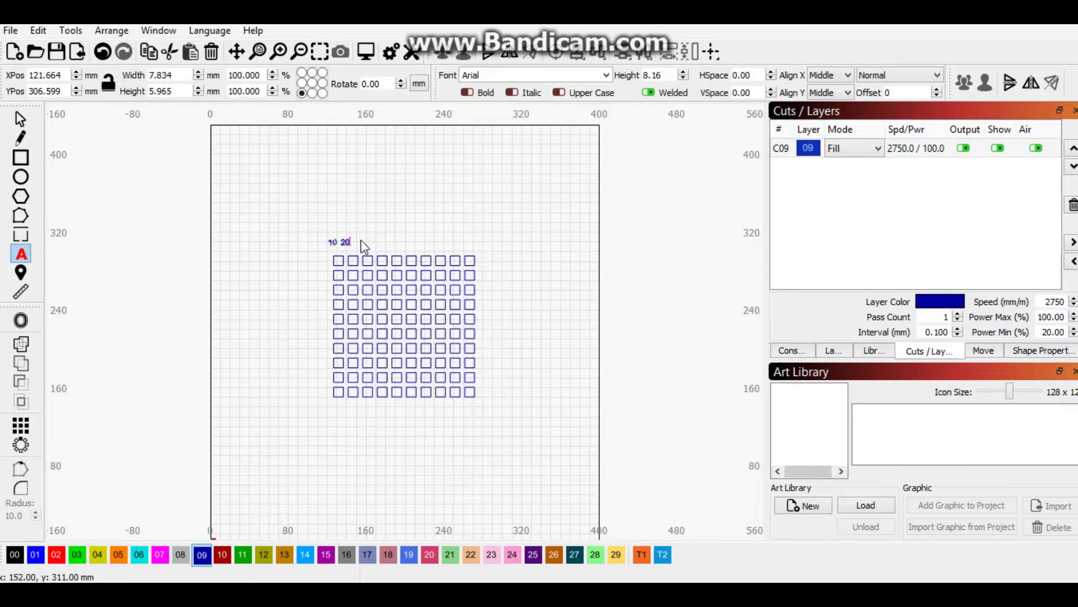
{"action": "left_click", "coordinate": [364, 242]}
{"action": "type", "text": "3"}
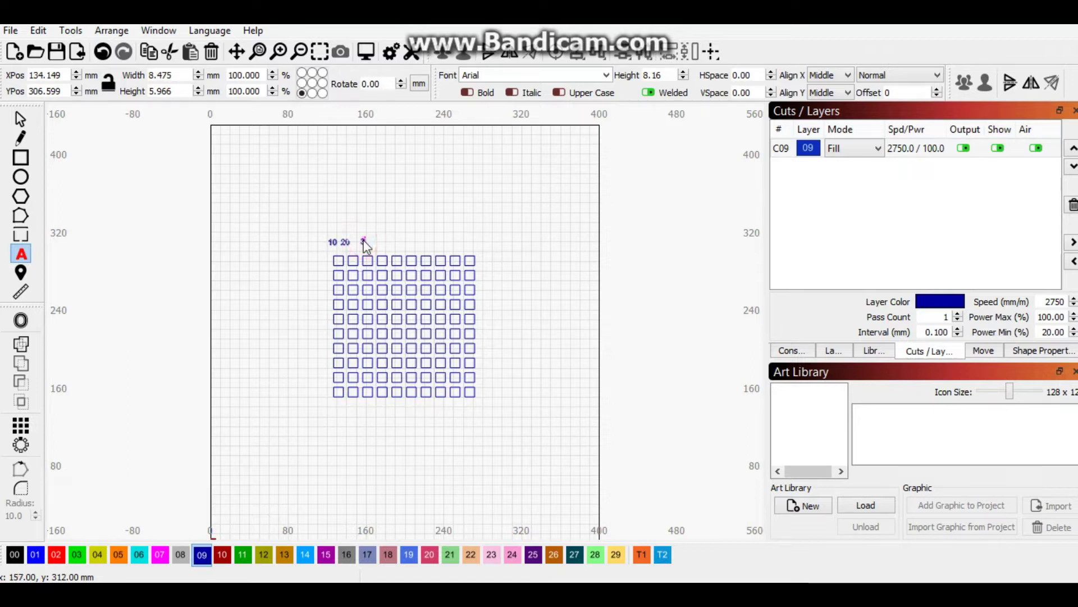
{"action": "type", "text": "0"}
{"action": "left_click", "coordinate": [383, 239]}
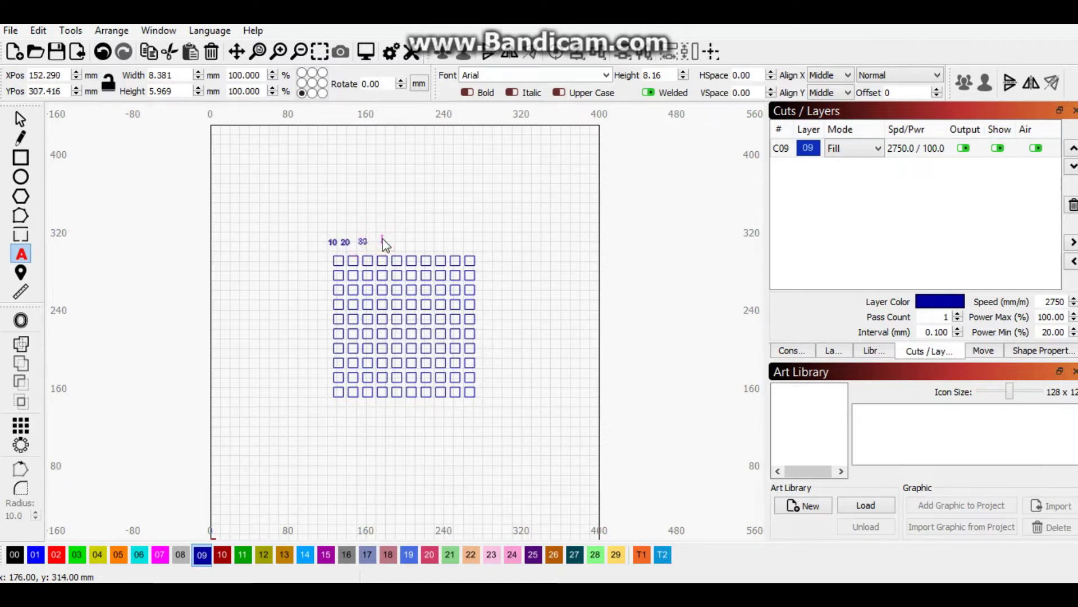
{"action": "type", "text": "40"}
{"action": "left_click", "coordinate": [393, 240]}
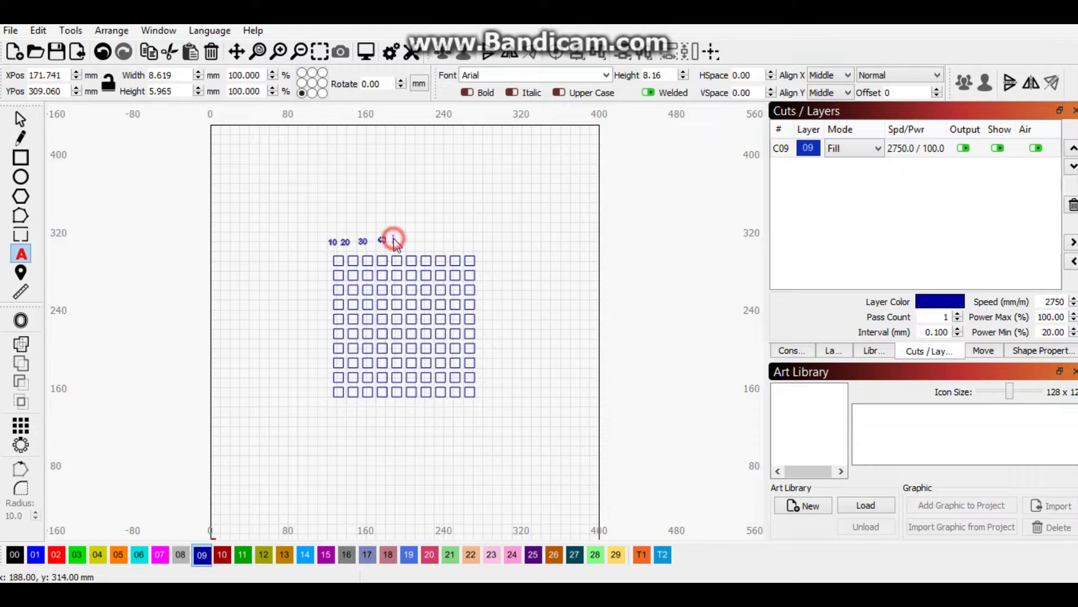
{"action": "type", "text": "50"}
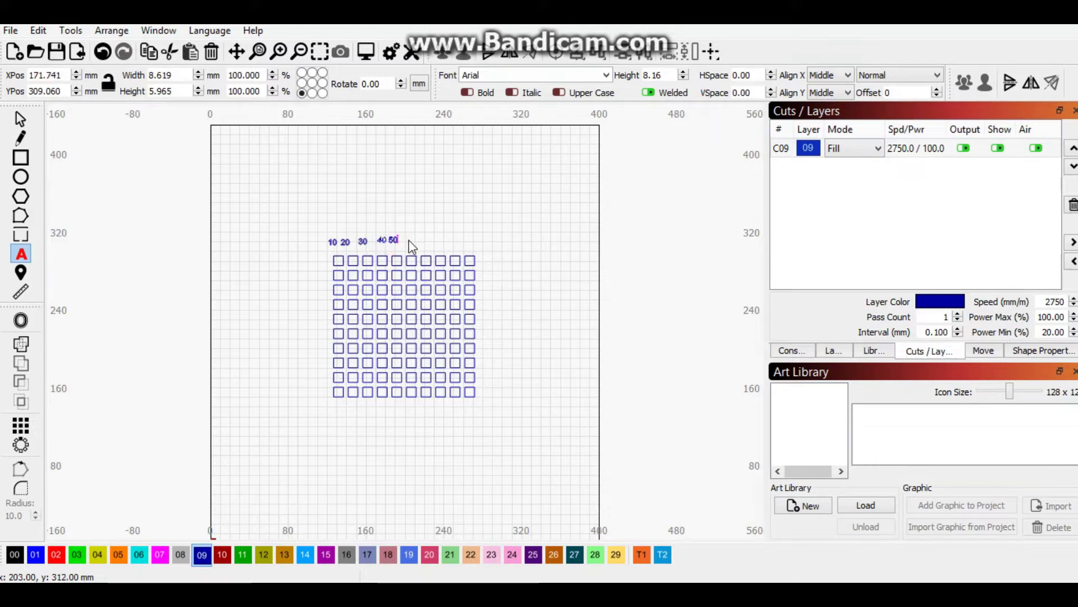
- Add the text labels 60, 70, 80, 90 and 100 above the last five columns of the grid
{"action": "left_click", "coordinate": [409, 240]}
{"action": "type", "text": "60"}
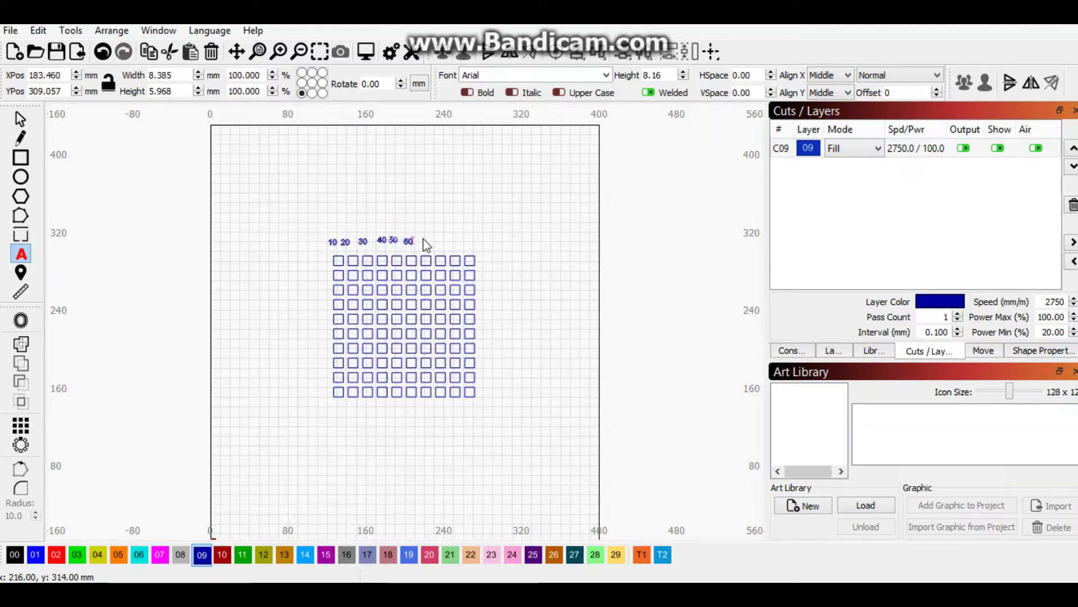
{"action": "left_click", "coordinate": [422, 240]}
{"action": "type", "text": "70"}
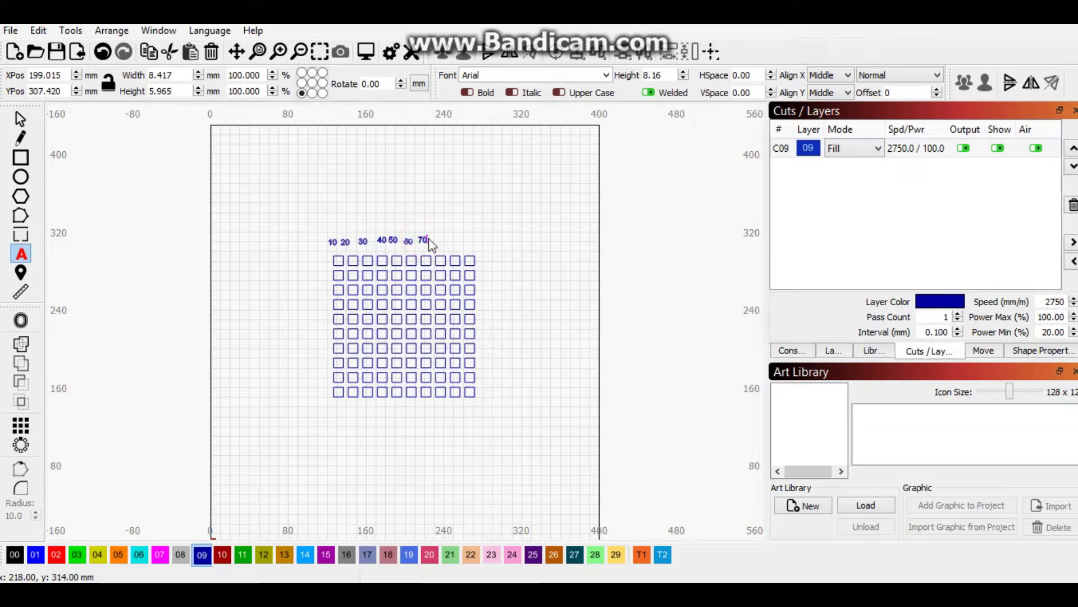
{"action": "left_click", "coordinate": [437, 237]}
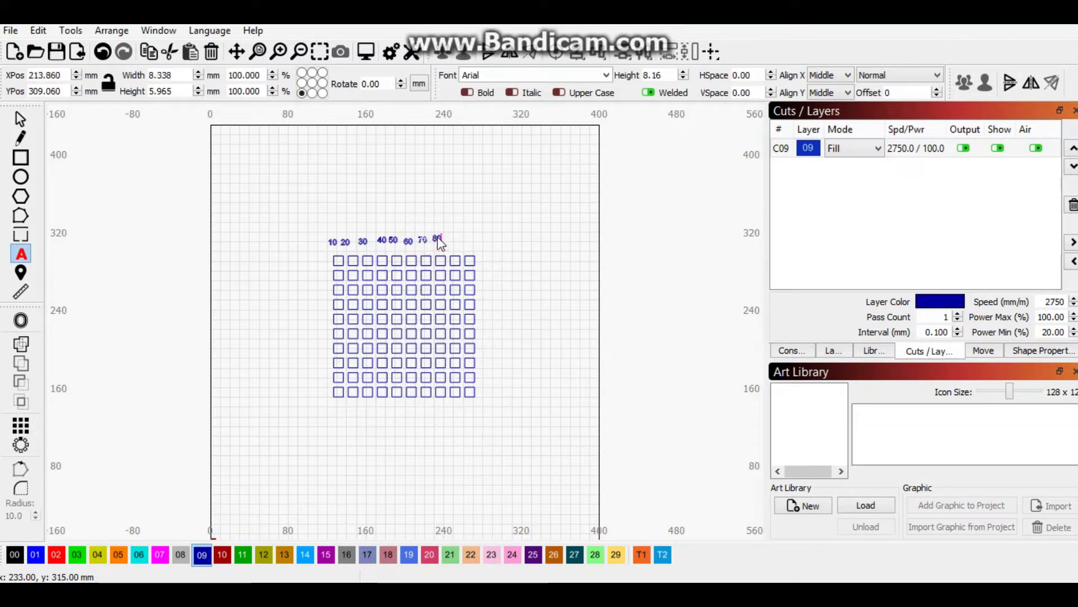
{"action": "type", "text": "80"}
{"action": "left_click", "coordinate": [454, 238]}
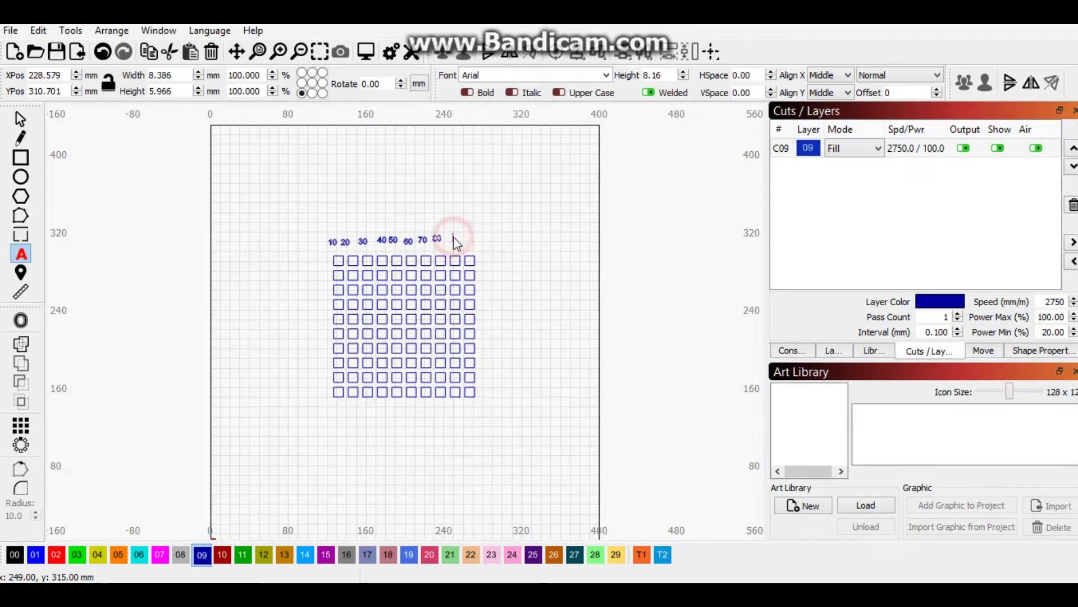
{"action": "type", "text": "90"}
{"action": "left_click", "coordinate": [464, 238]}
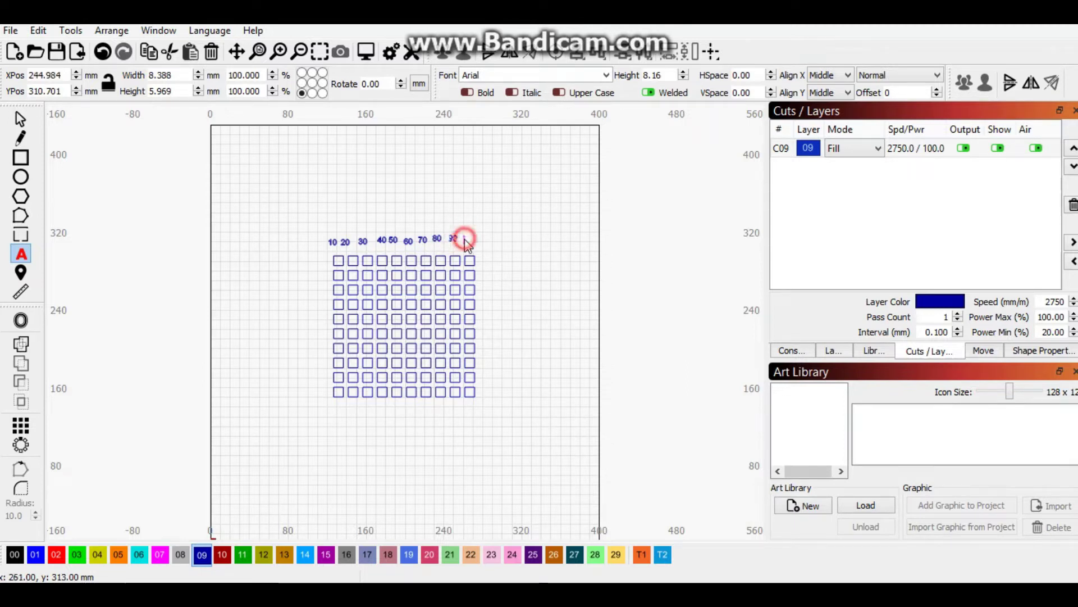
{"action": "type", "text": "100"}
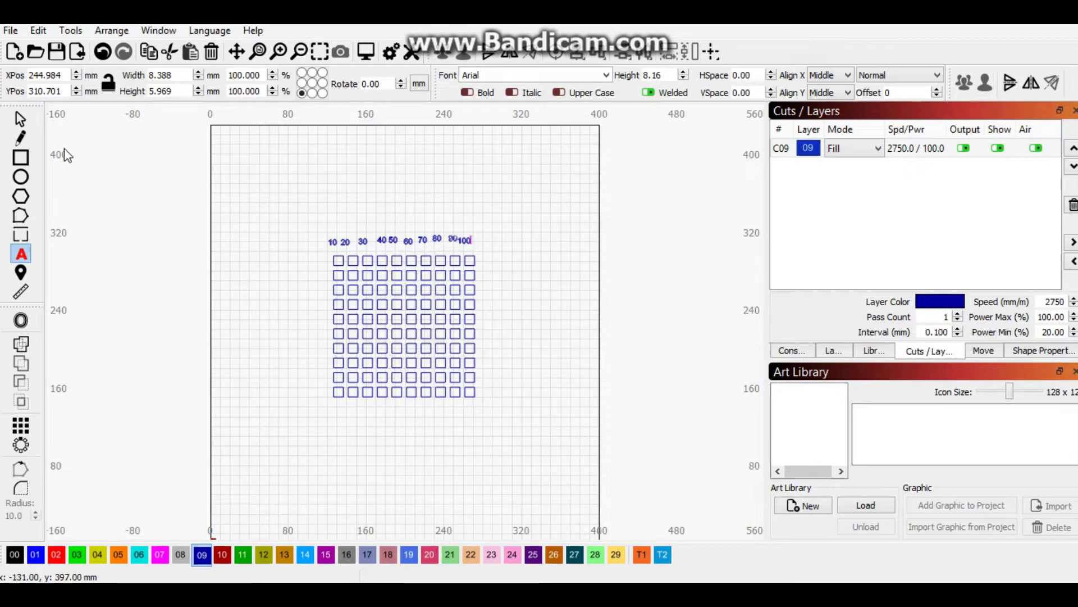
- Select the ten column labels and align their centers along one horizontal line
{"action": "left_click", "coordinate": [19, 117]}
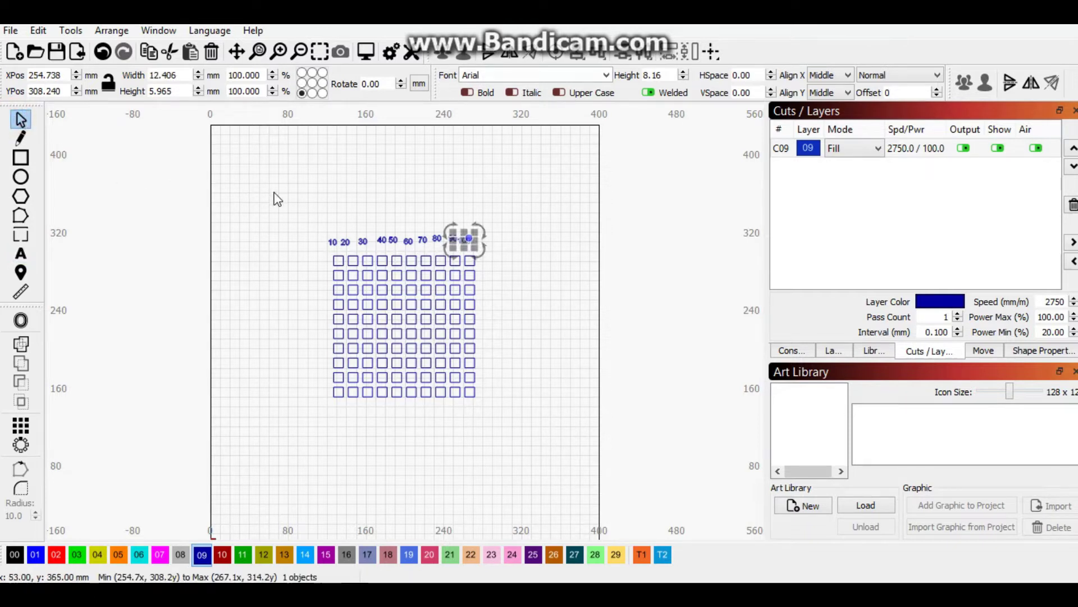
{"action": "left_click_drag", "start_coordinate": [306, 210], "coordinate": [489, 252]}
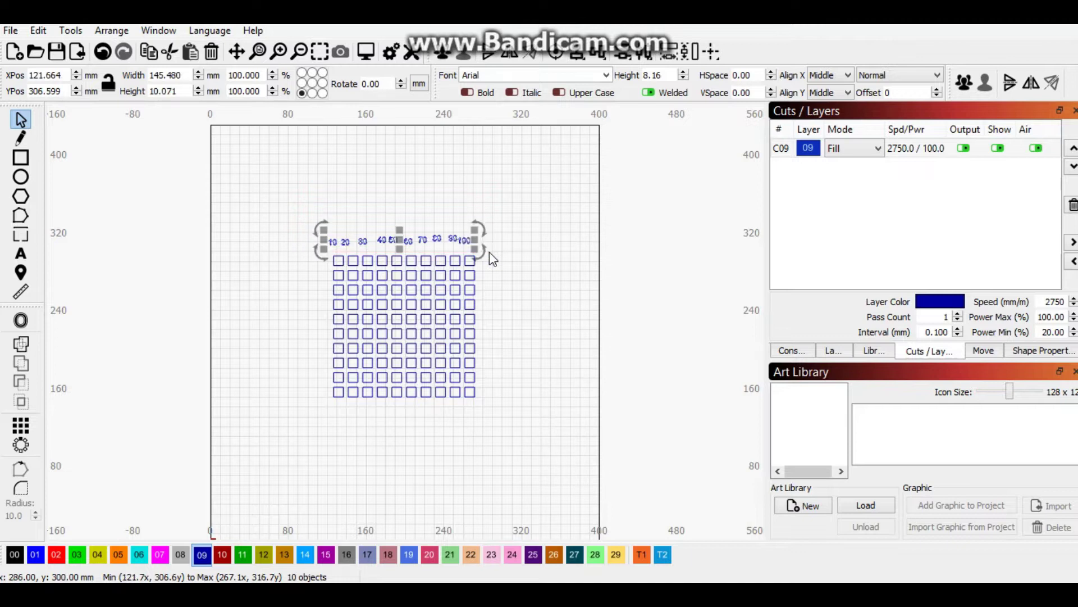
{"action": "left_click", "coordinate": [598, 52]}
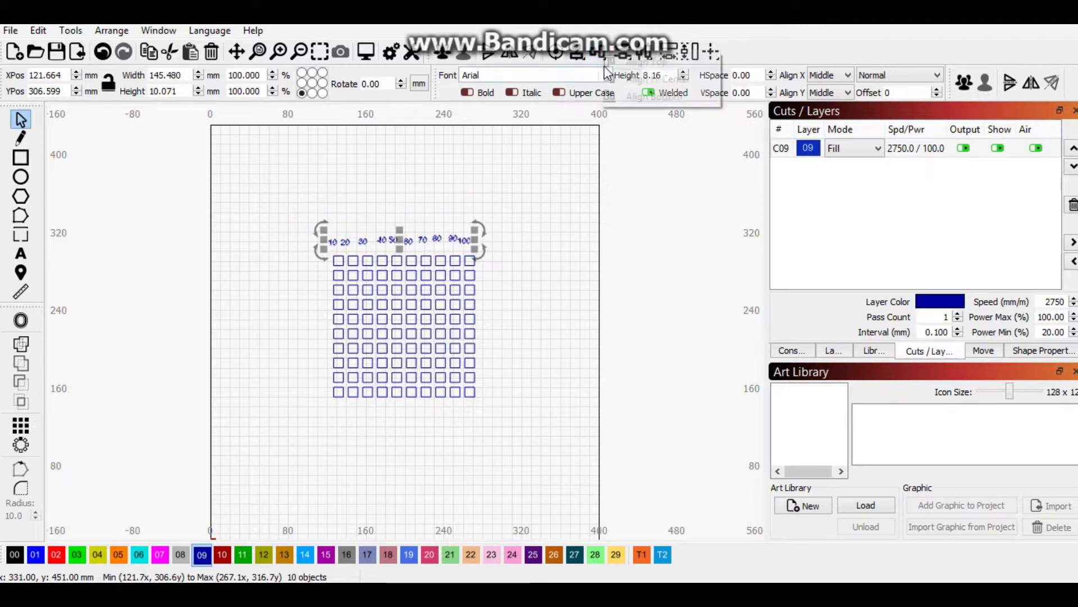
{"action": "left_click", "coordinate": [631, 80]}
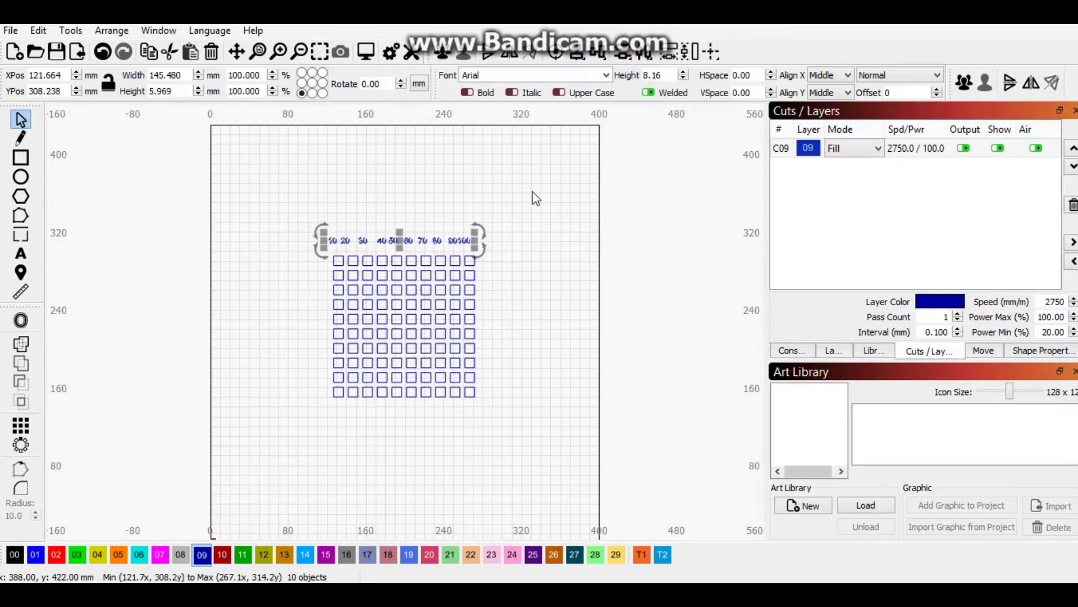
{"action": "left_click", "coordinate": [406, 216]}
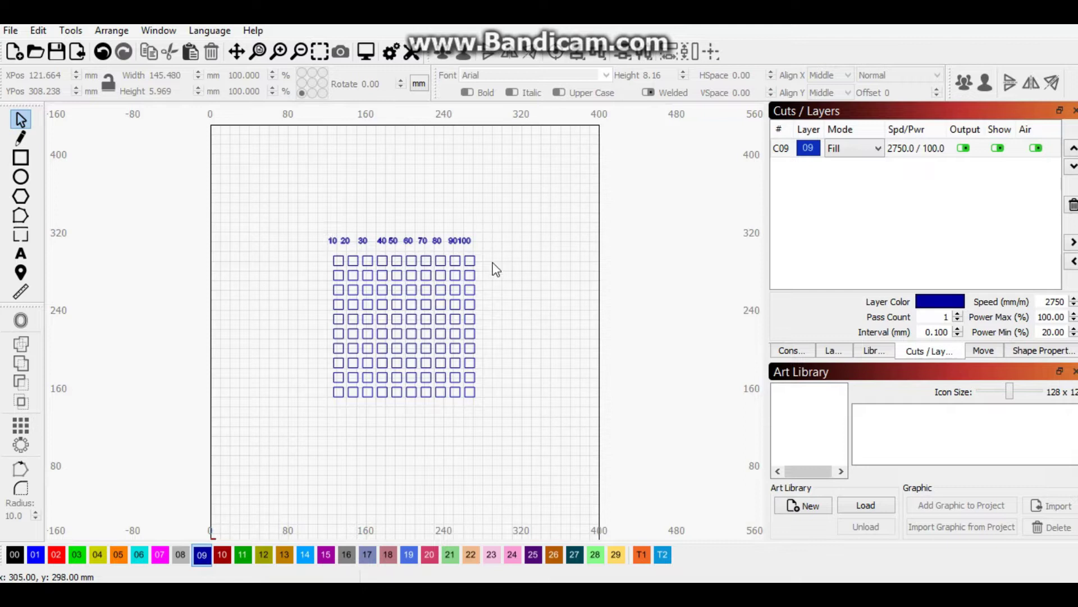
- Add the text labels 1000, 1200, 1400, 1600 and 1800 to the right of the grid's first five rows
{"action": "left_click", "coordinate": [21, 259]}
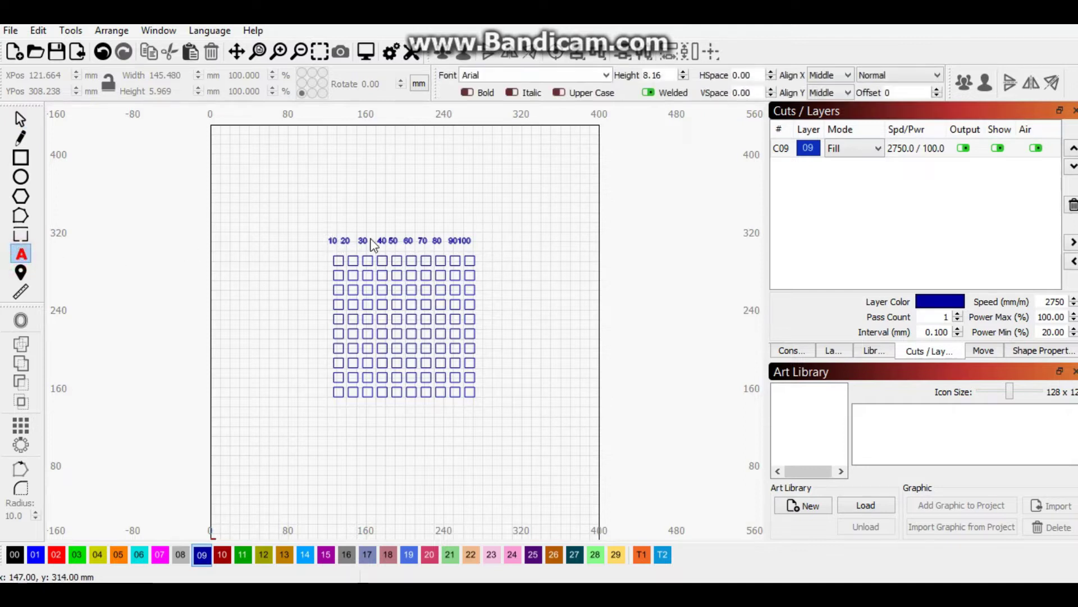
{"action": "left_click", "coordinate": [487, 262]}
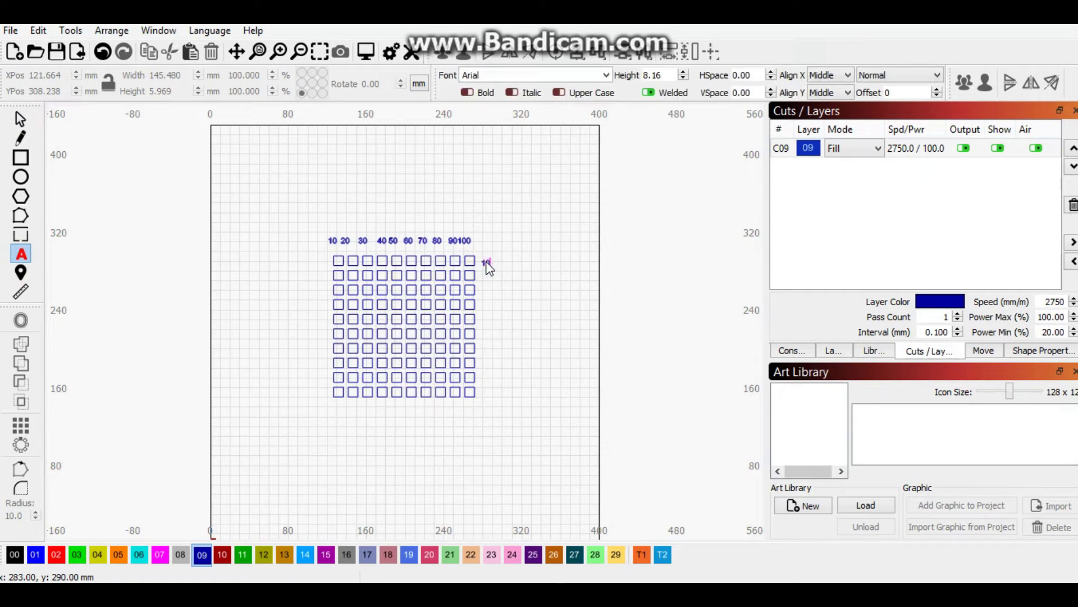
{"action": "type", "text": "1000"}
{"action": "left_click", "coordinate": [485, 280]}
{"action": "type", "text": "1200"}
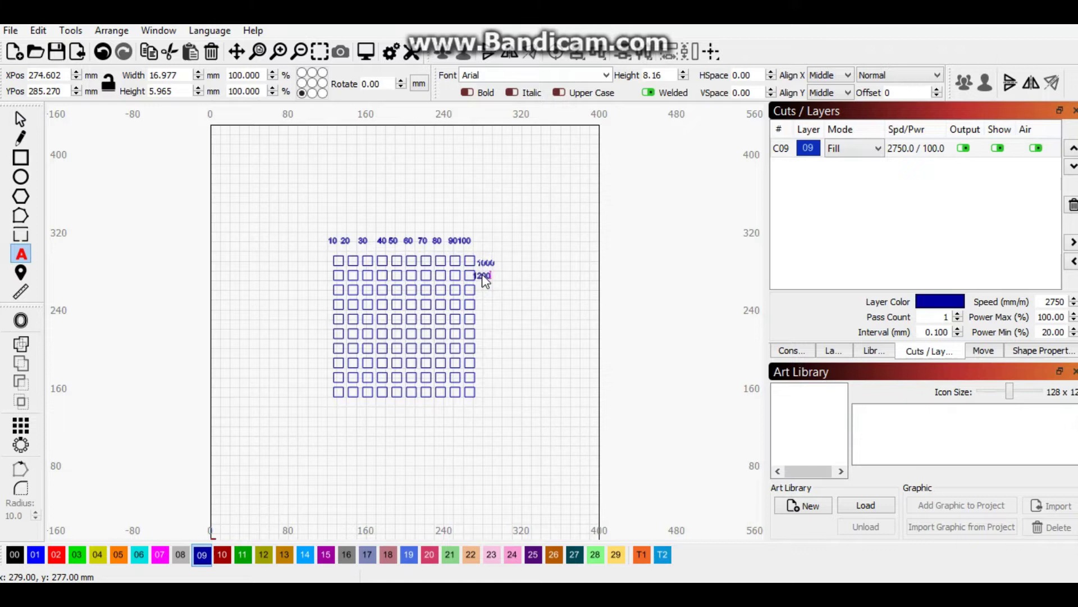
{"action": "left_click", "coordinate": [484, 288]}
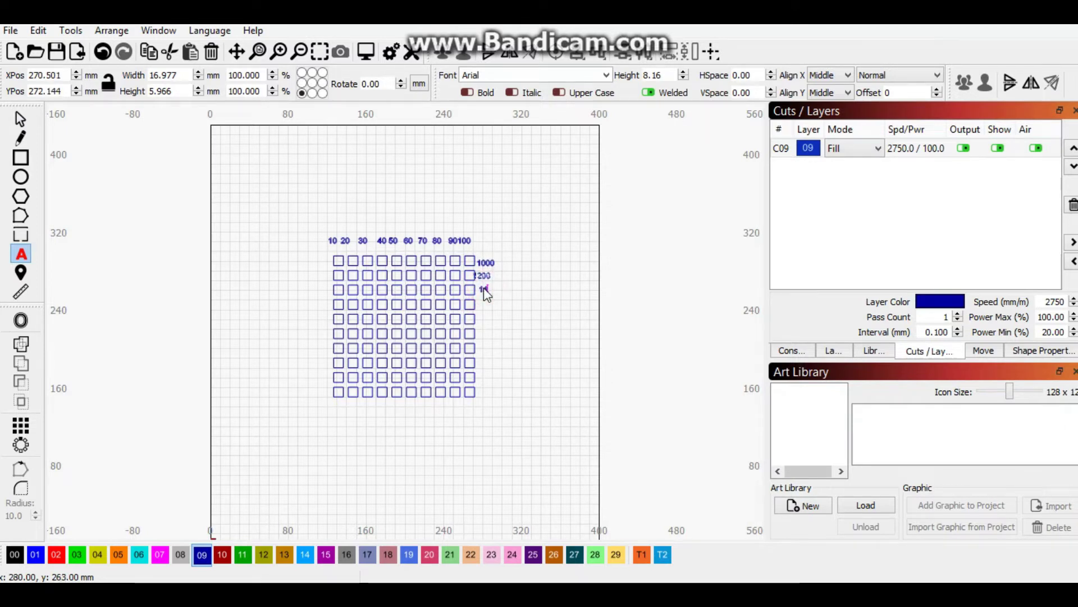
{"action": "type", "text": "1400"}
{"action": "left_click", "coordinate": [482, 302]}
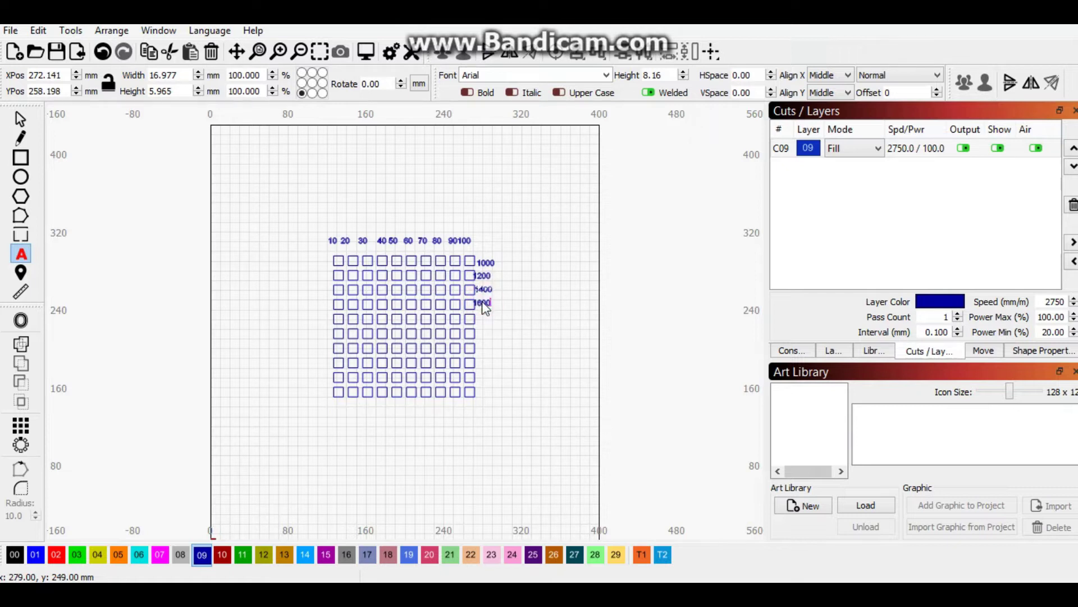
{"action": "left_click", "coordinate": [485, 319]}
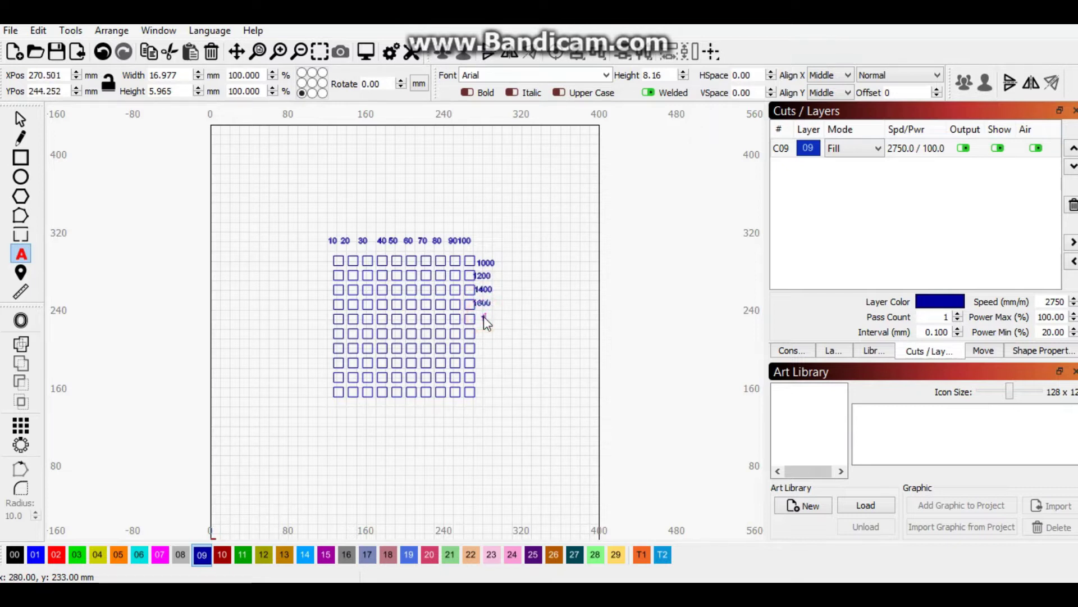
{"action": "type", "text": "1800"}
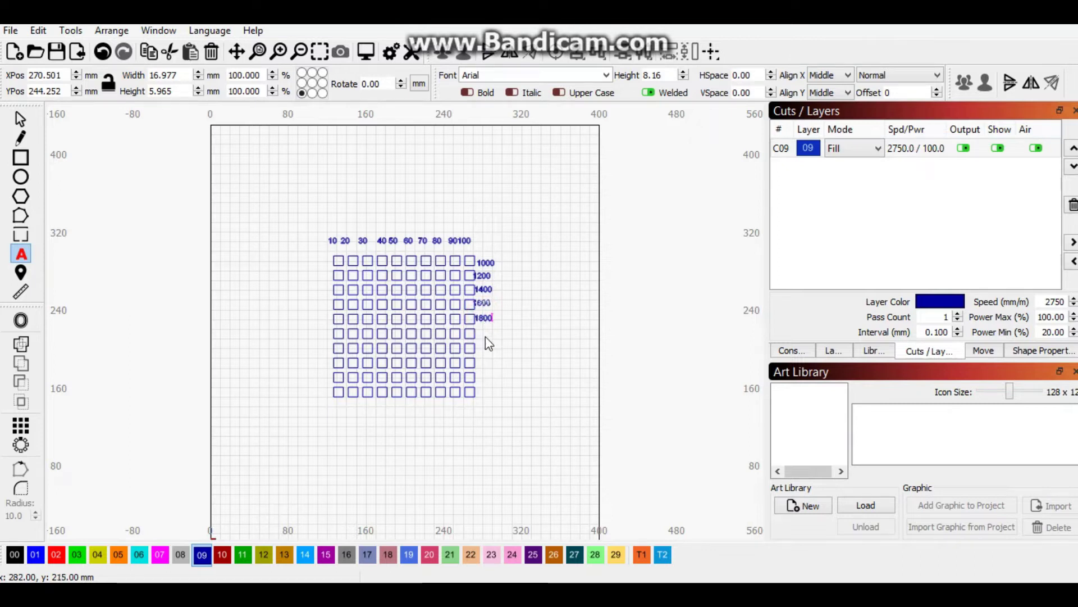
- Add the text labels 2000, 2200, 2400, 2600 and 2800 to the right of the grid's last five rows
{"action": "left_click", "coordinate": [486, 332]}
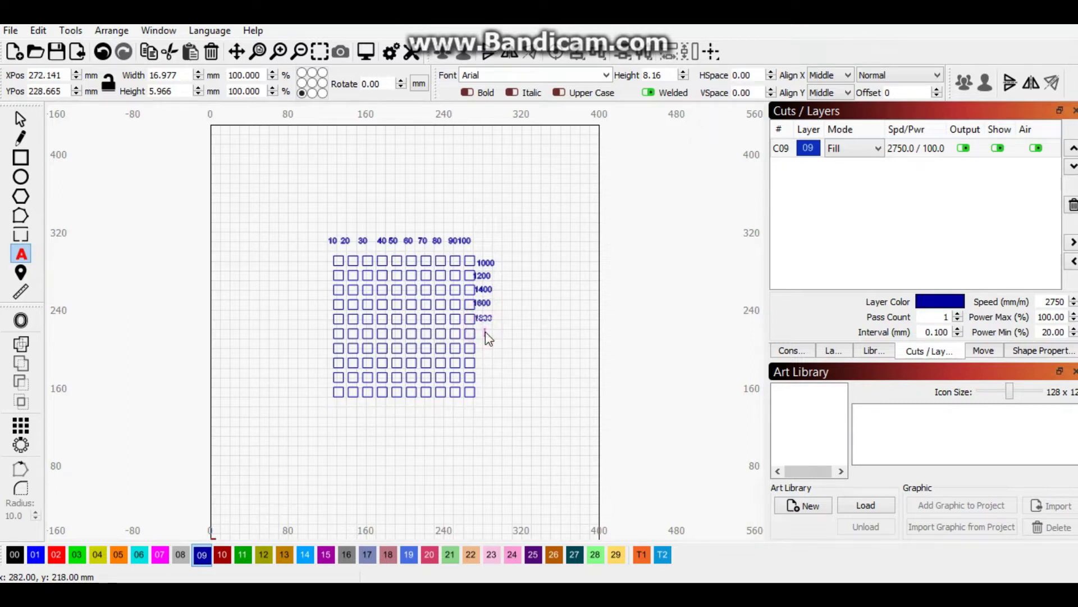
{"action": "type", "text": "2000"}
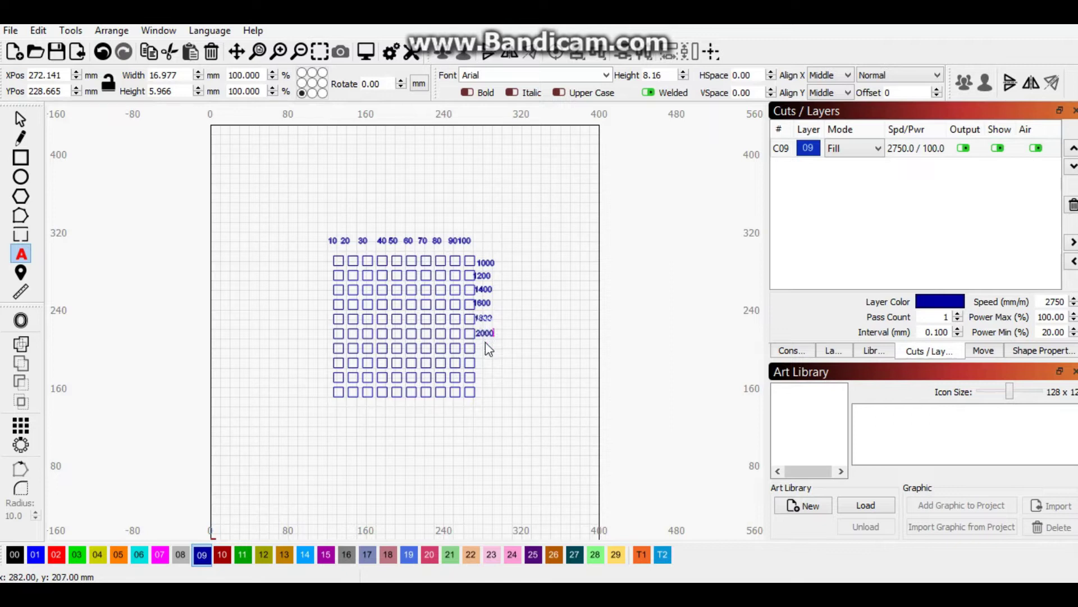
{"action": "left_click", "coordinate": [486, 347]}
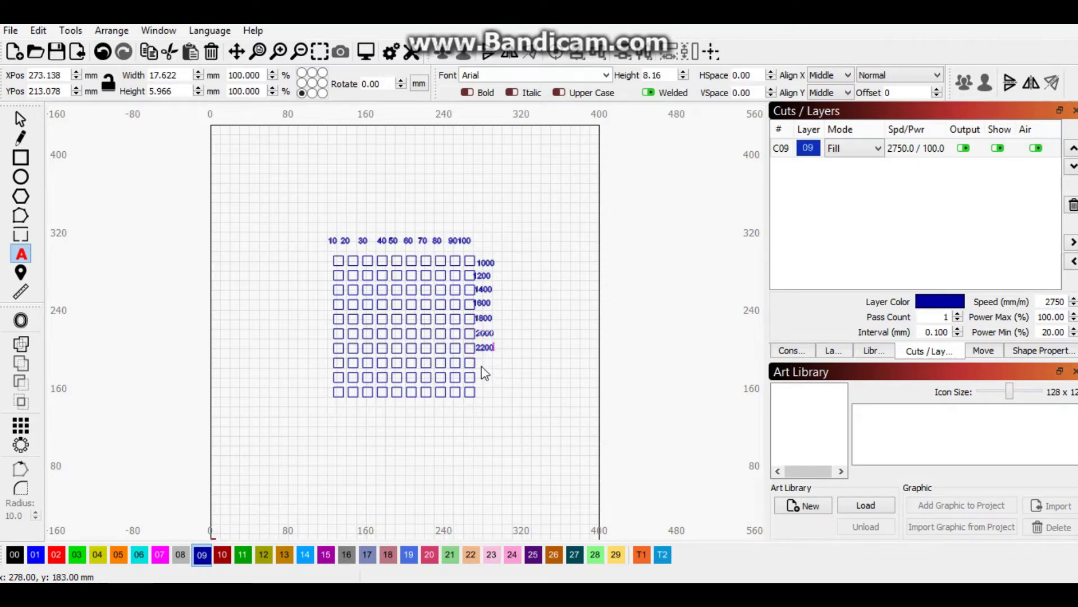
{"action": "left_click", "coordinate": [481, 365]}
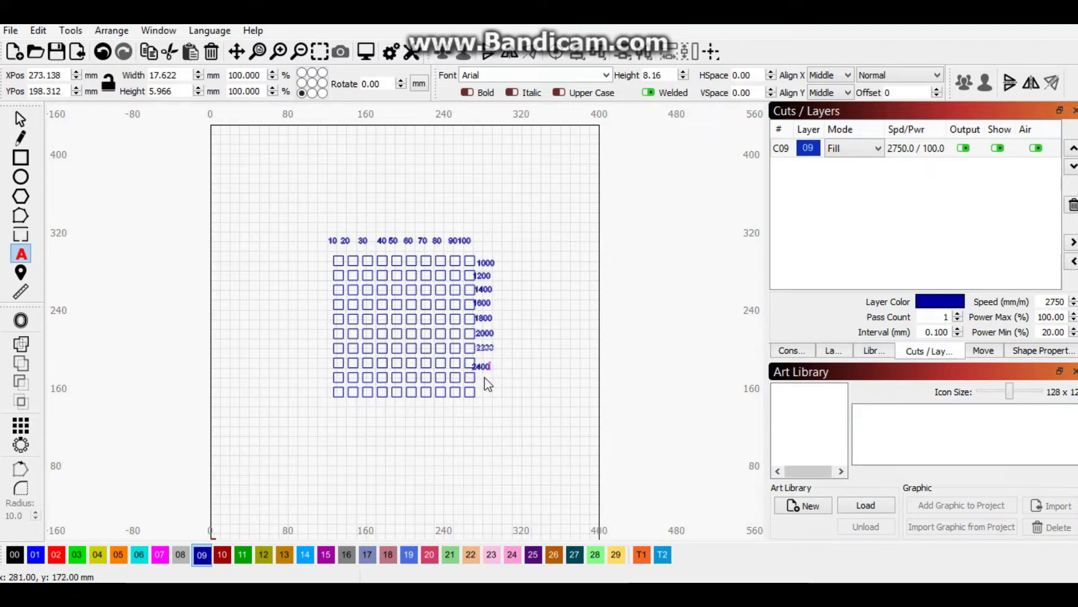
{"action": "left_click", "coordinate": [484, 378]}
{"action": "type", "text": "2600"}
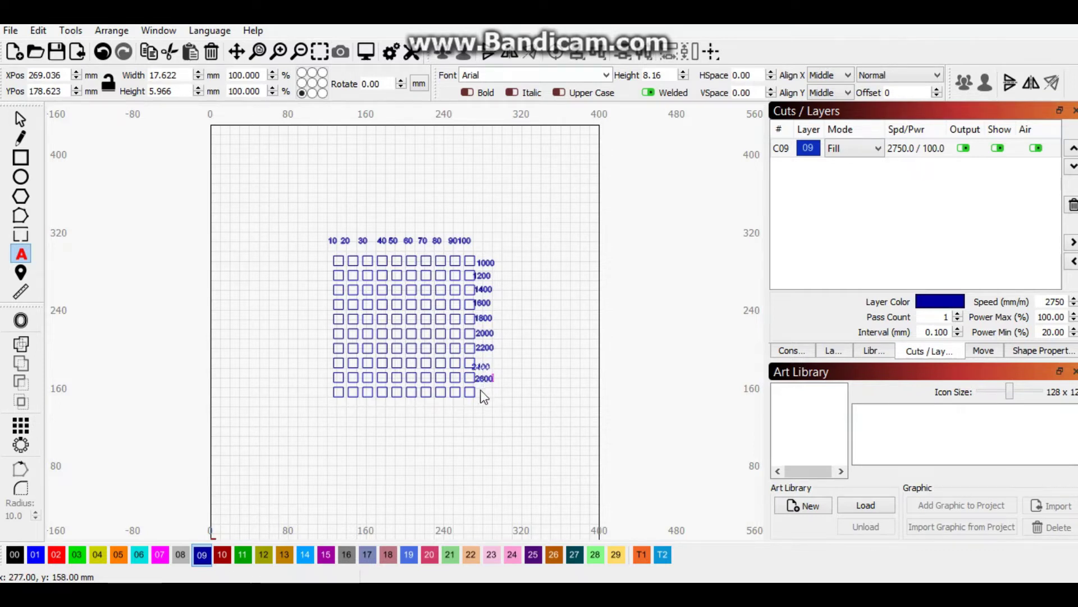
{"action": "left_click", "coordinate": [480, 392]}
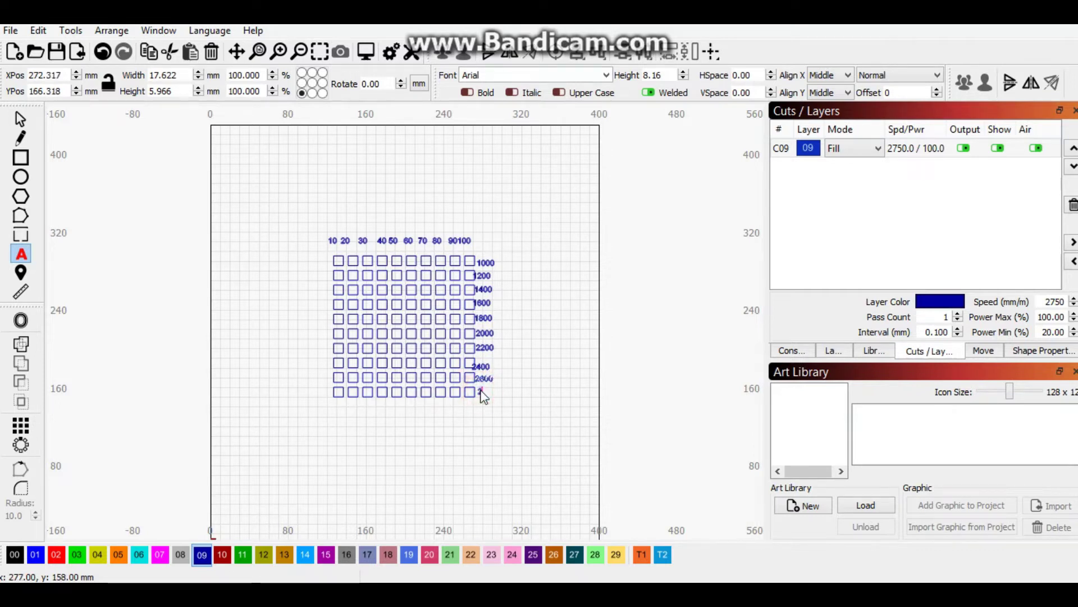
{"action": "type", "text": "2800"}
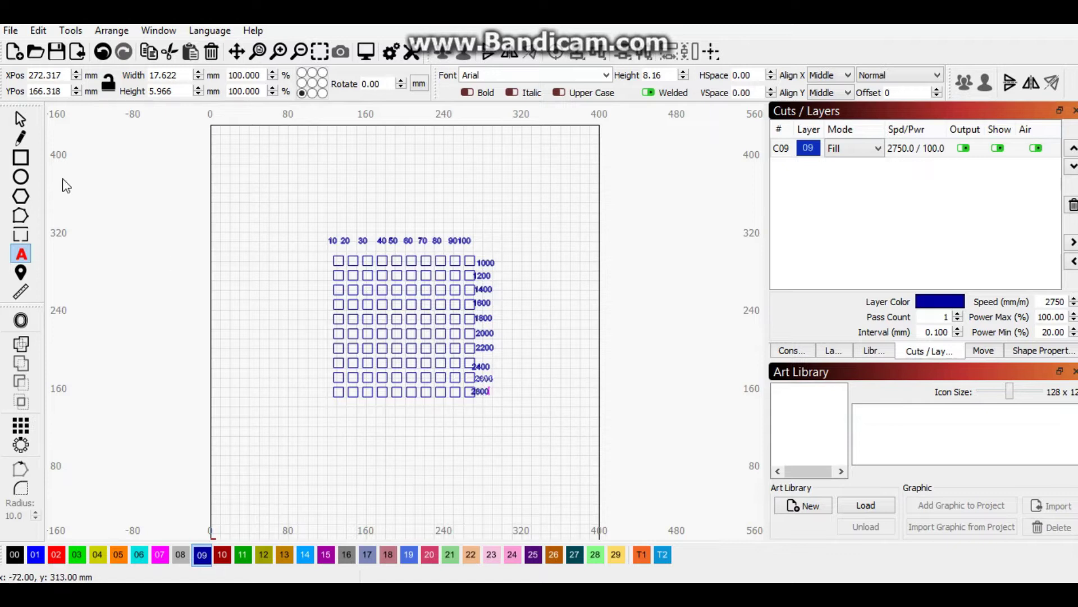
- Select the ten row labels and align their centers along one vertical line
{"action": "left_click", "coordinate": [21, 118]}
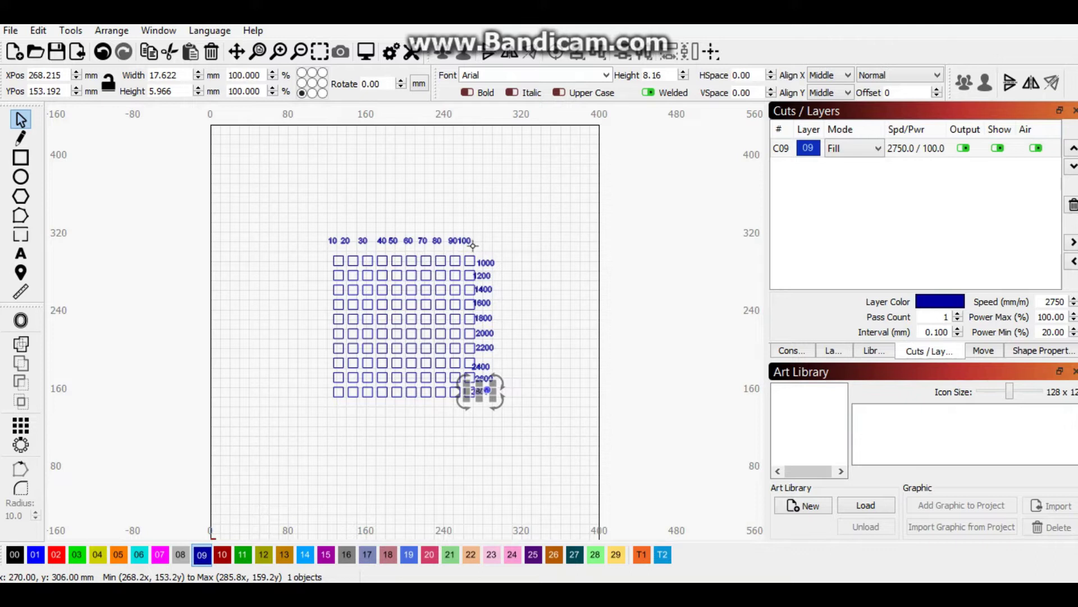
{"action": "mouse_move", "coordinate": [472, 246]}
{"action": "left_mouse_down"}
{"action": "mouse_move", "coordinate": [521, 410]}
{"action": "mouse_move", "coordinate": [487, 382]}
{"action": "mouse_move", "coordinate": [481, 246]}
{"action": "left_mouse_up"}
{"action": "left_click", "coordinate": [487, 406]}
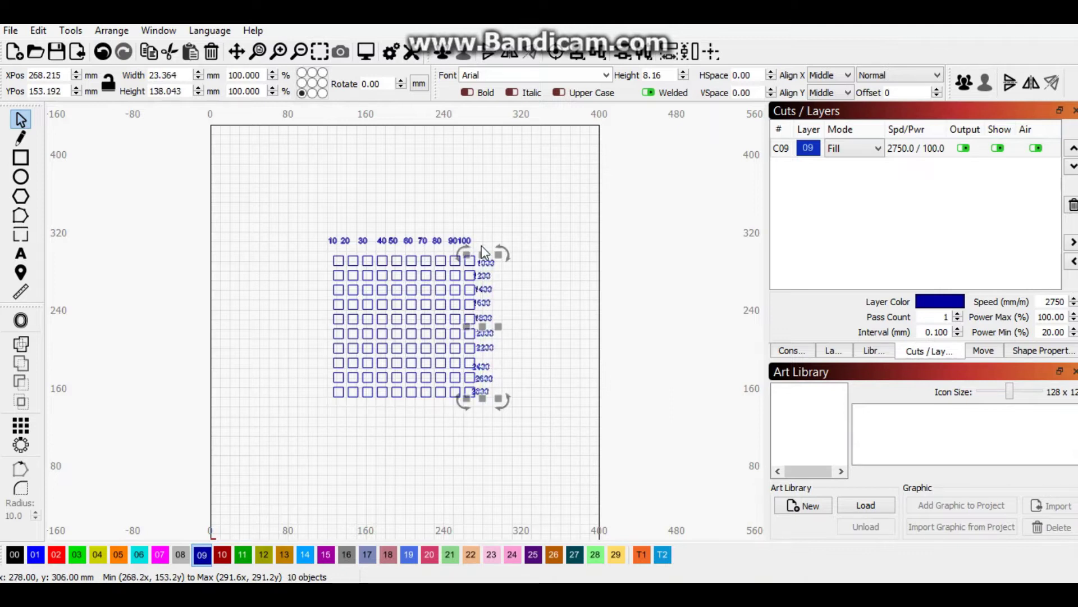
{"action": "left_click", "coordinate": [578, 55]}
{"action": "left_click", "coordinate": [627, 80]}
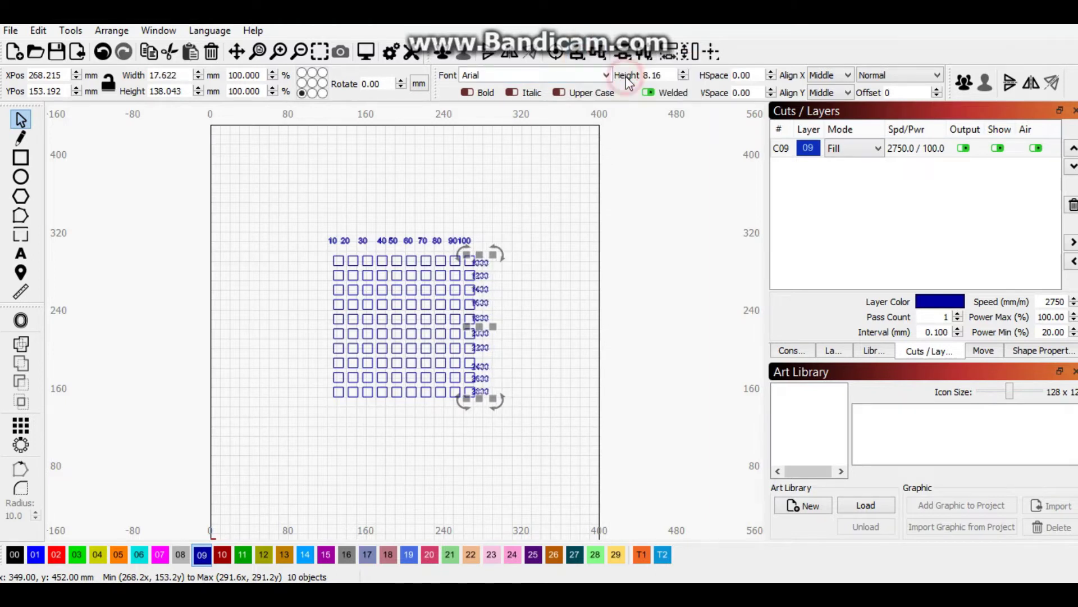
- Align the ten row labels to the right and move them clear of the grid, to about X 279.2, Y 155.0 mm
{"action": "left_click", "coordinate": [578, 55]}
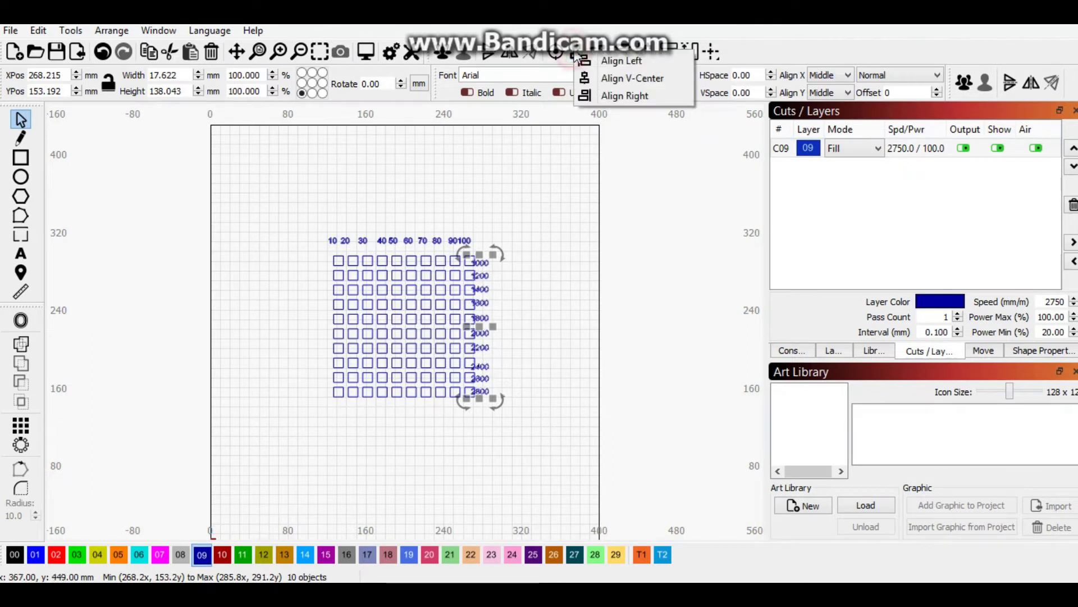
{"action": "left_click", "coordinate": [628, 92]}
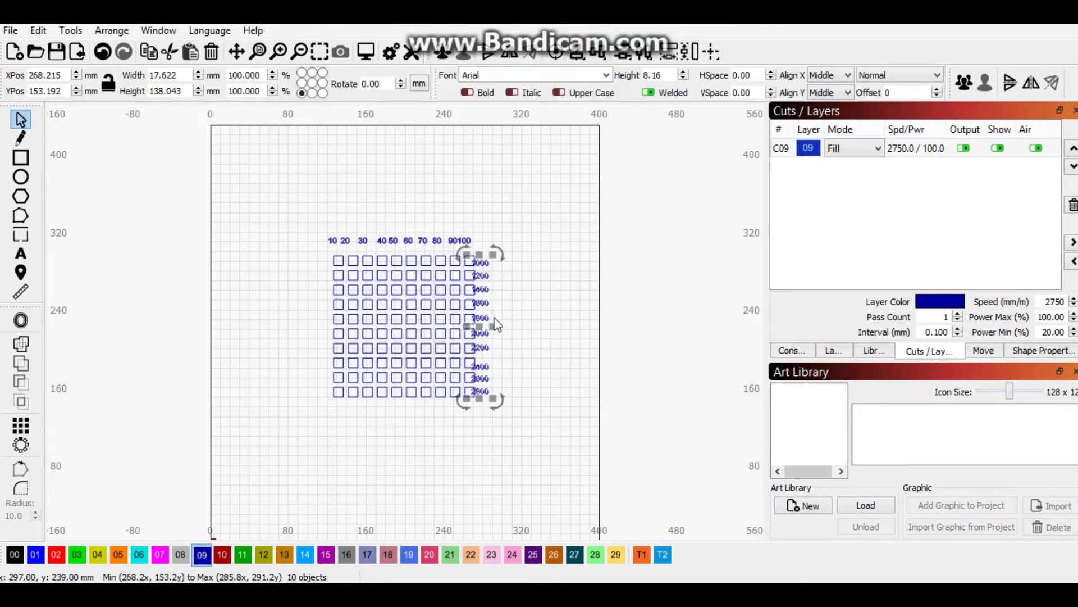
{"action": "left_click_drag", "start_coordinate": [479, 323], "coordinate": [493, 331]}
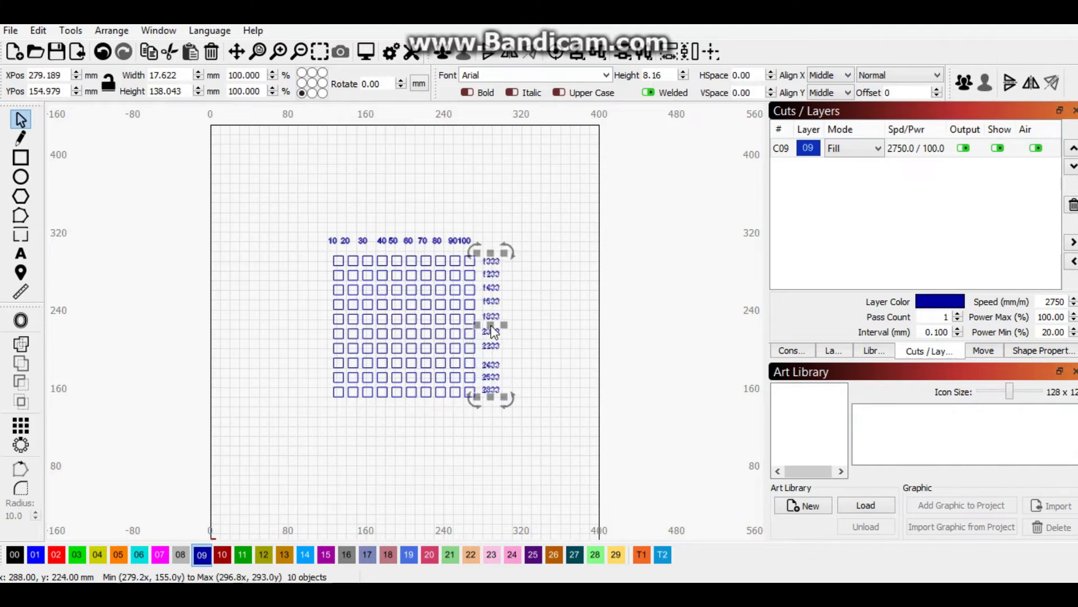
{"action": "left_click", "coordinate": [534, 333]}
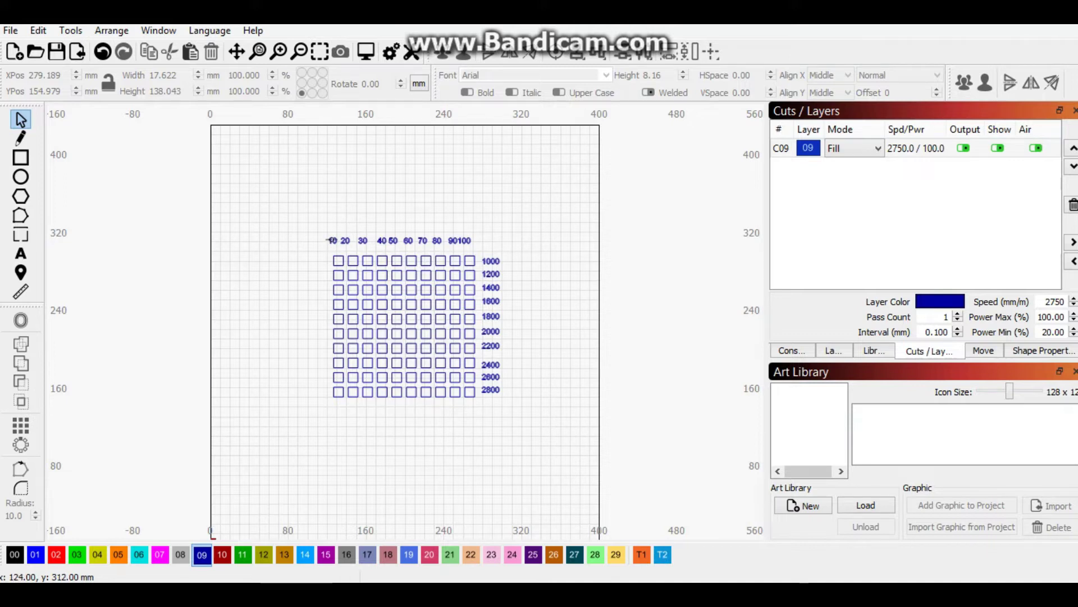
- Shift the labels 20, 30 and 10 to the right over their columns, at about X 139.1, 157.3 and 126.7 mm
{"action": "left_click", "coordinate": [343, 239]}
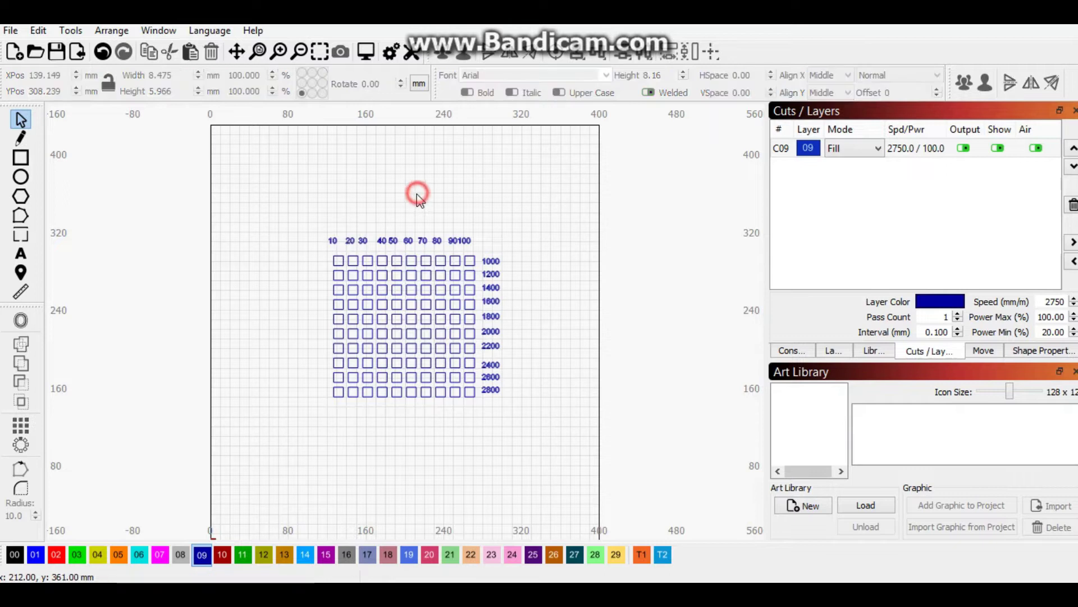
{"action": "left_click", "coordinate": [364, 240]}
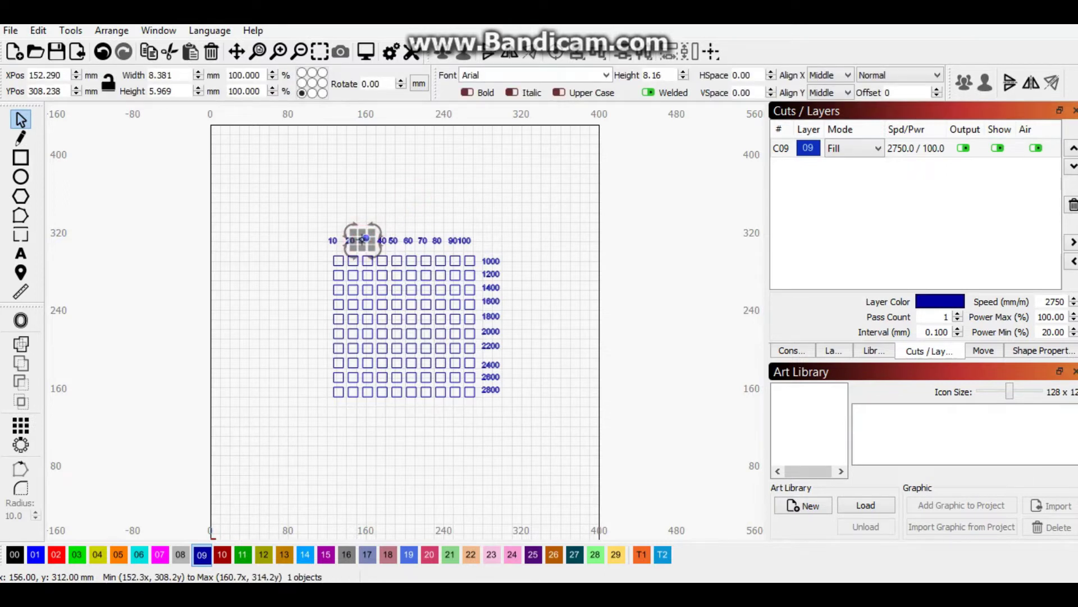
{"action": "left_click_drag", "start_coordinate": [365, 238], "coordinate": [370, 239]}
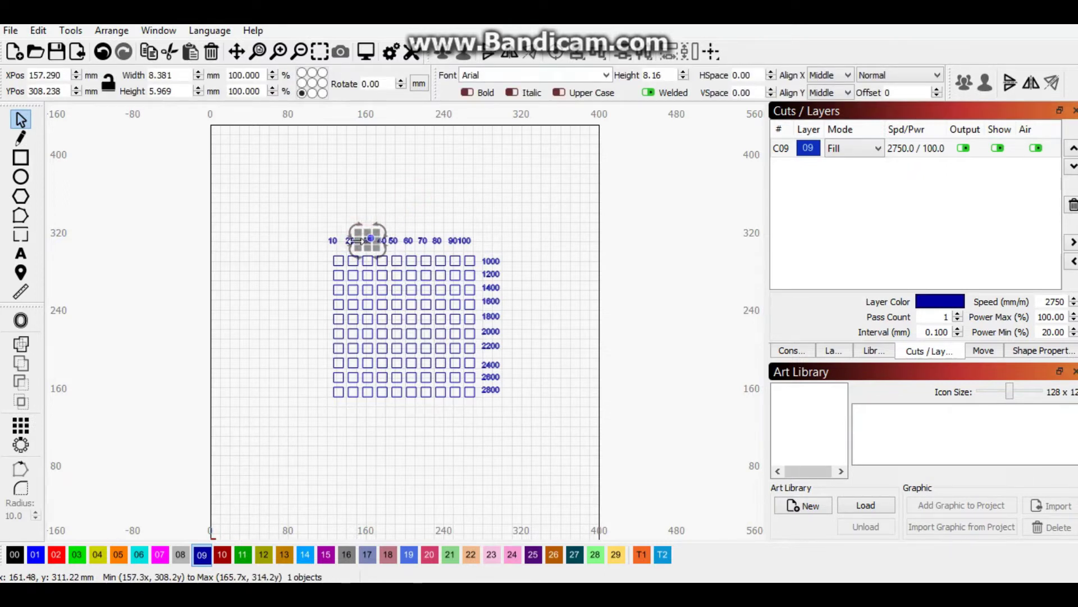
{"action": "left_click", "coordinate": [335, 241]}
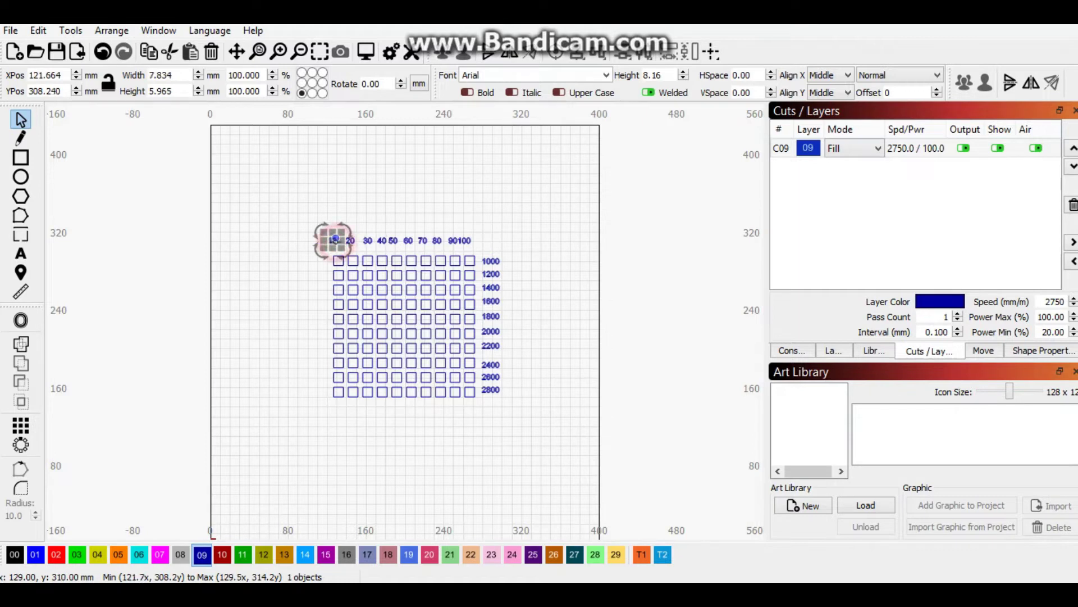
{"action": "left_click_drag", "start_coordinate": [335, 242], "coordinate": [339, 242]}
{"action": "left_click", "coordinate": [436, 188]}
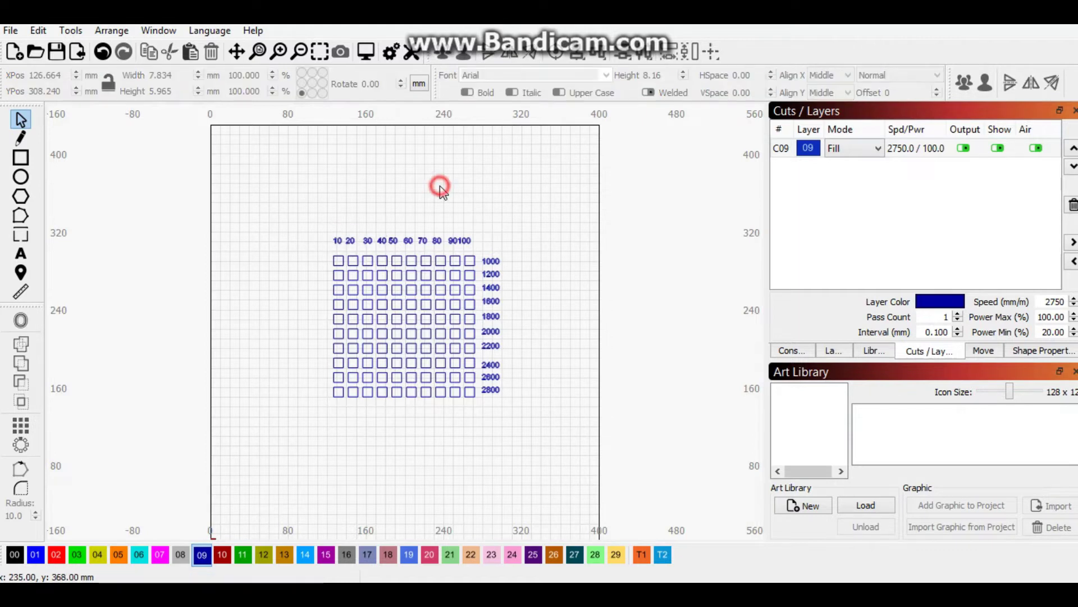
- Shift the labels 100 and 50 to the right over their columns, at about X 259.7 and 184.5 mm
{"action": "left_click", "coordinate": [469, 240]}
{"action": "key", "text": "Right"}
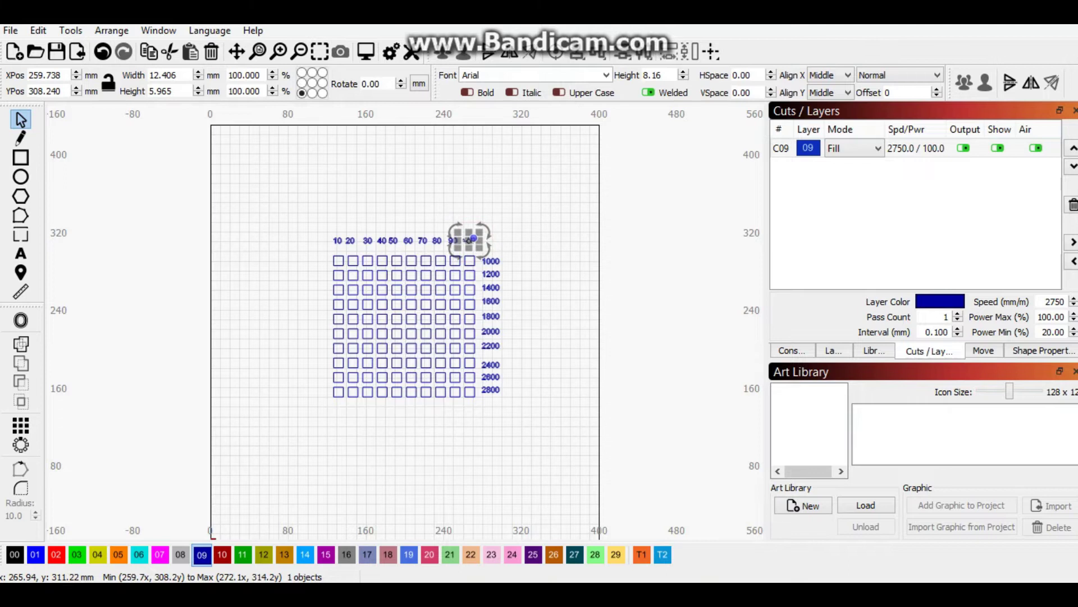
{"action": "left_click", "coordinate": [427, 217]}
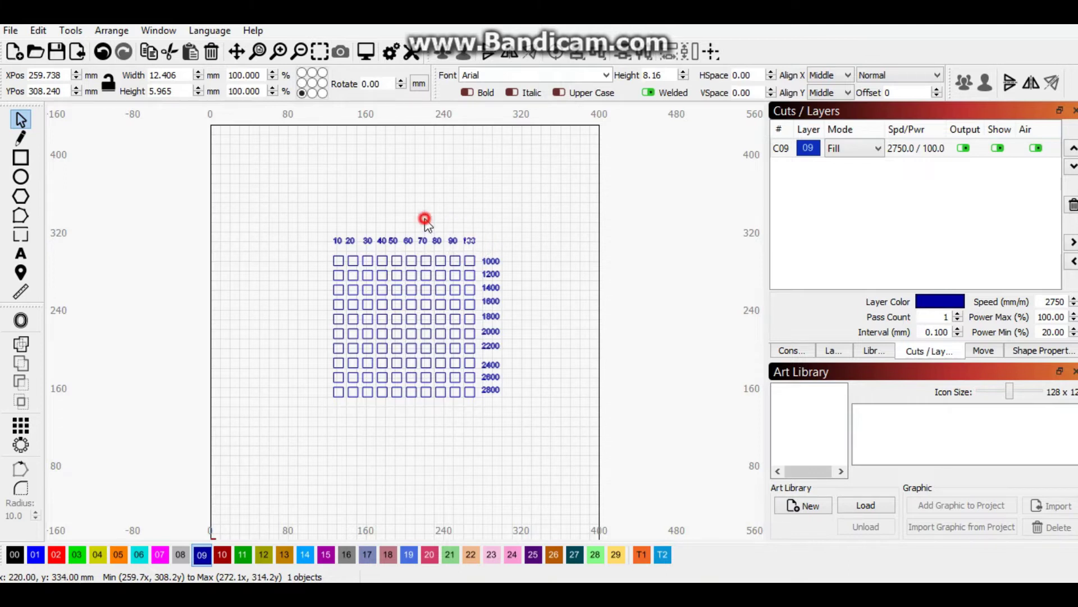
{"action": "left_click", "coordinate": [390, 241]}
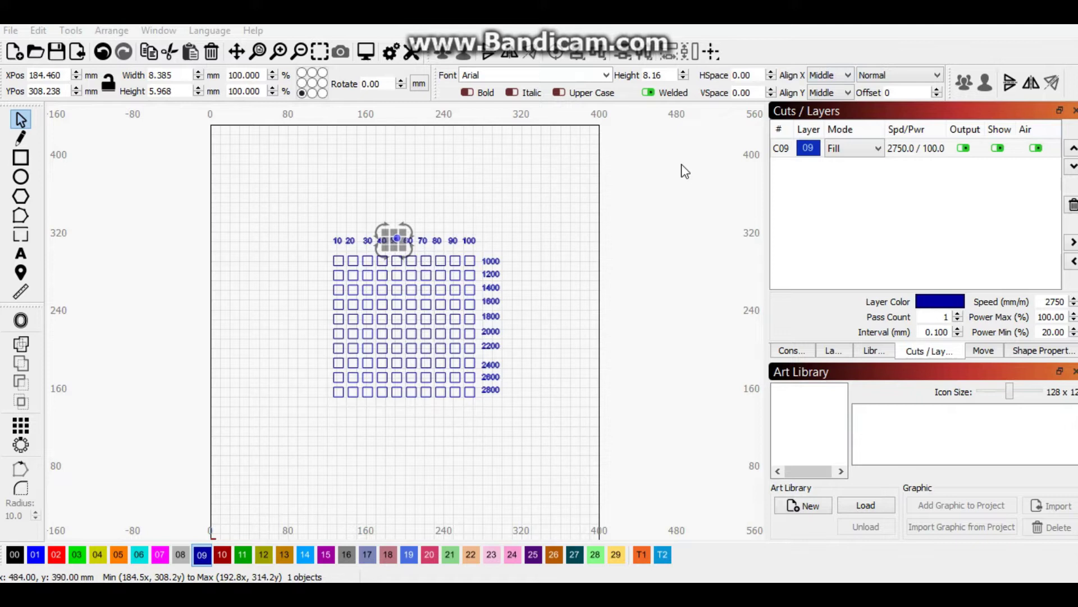
{"action": "left_click", "coordinate": [477, 197]}
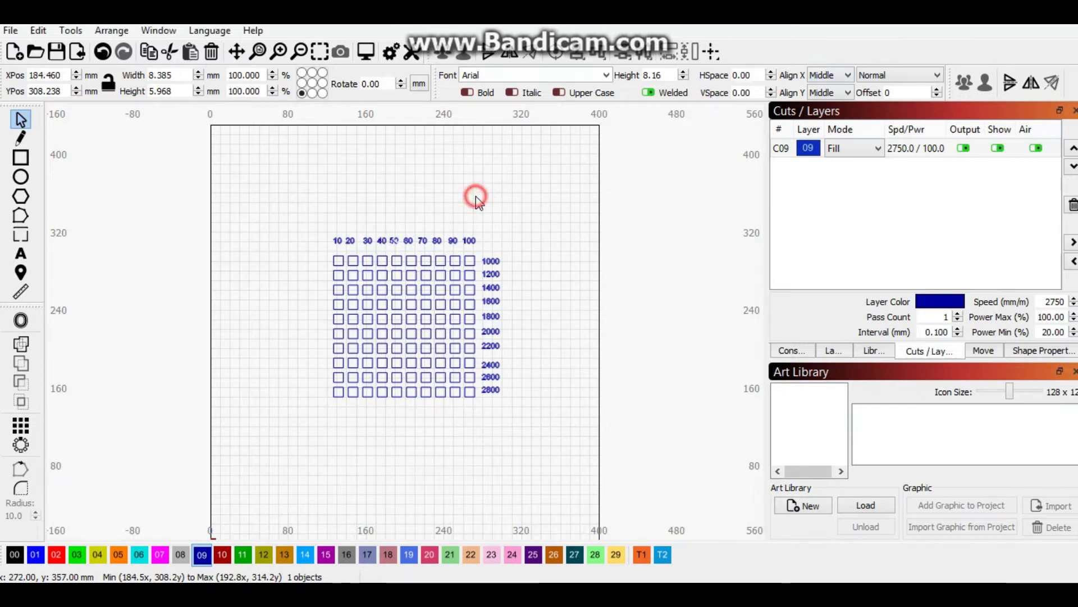
{"action": "left_click", "coordinate": [355, 213]}
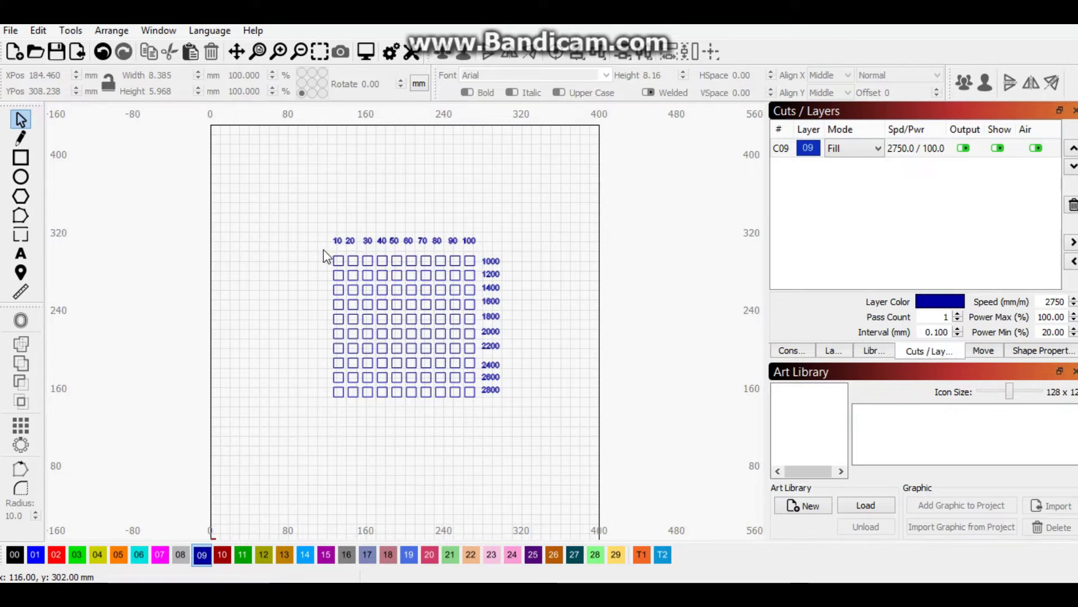
- Assign the first row of squares to layer 01 and the second row to layer 02
{"action": "left_click_drag", "start_coordinate": [323, 251], "coordinate": [485, 275]}
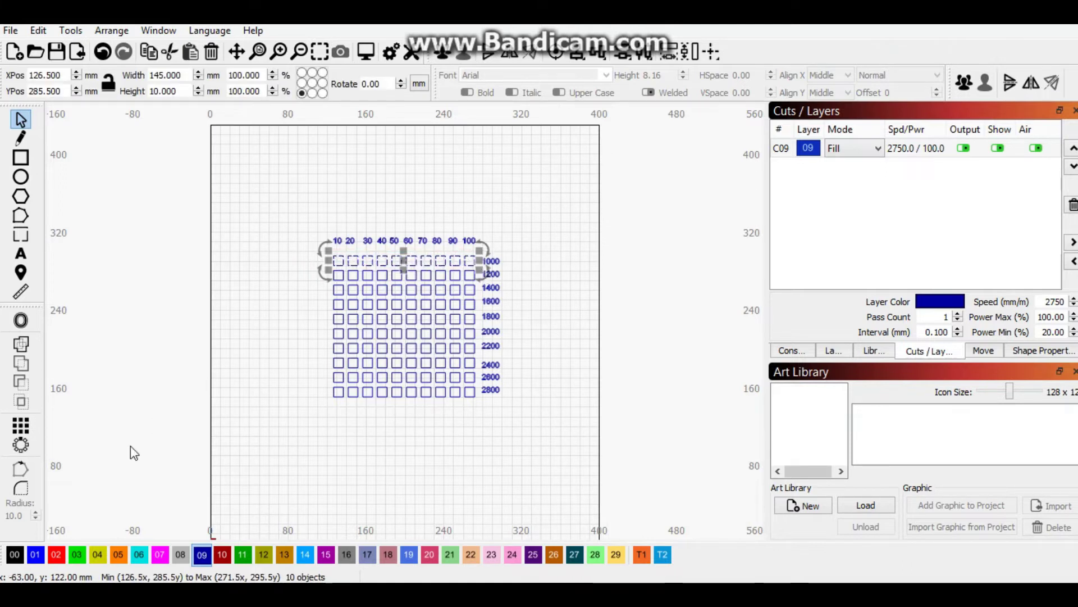
{"action": "left_click", "coordinate": [36, 554]}
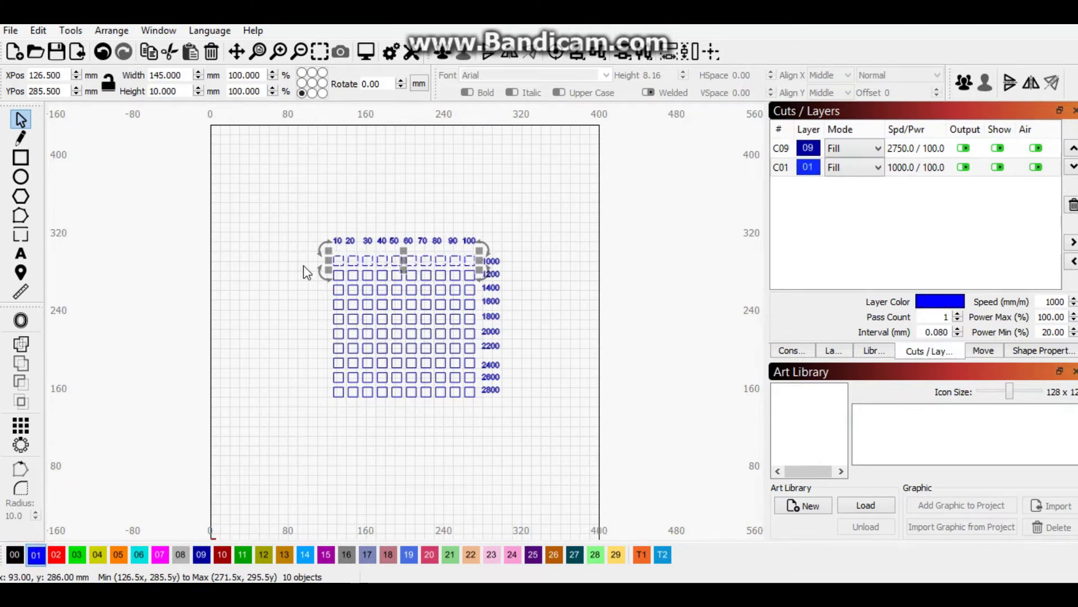
{"action": "left_click_drag", "start_coordinate": [303, 265], "coordinate": [489, 283]}
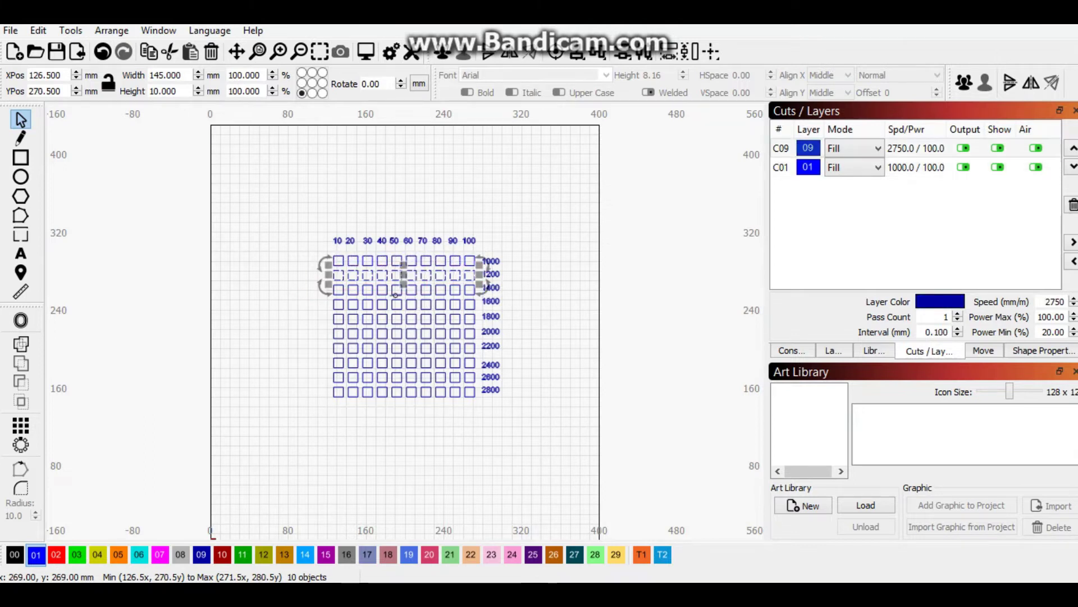
{"action": "left_click", "coordinate": [56, 554]}
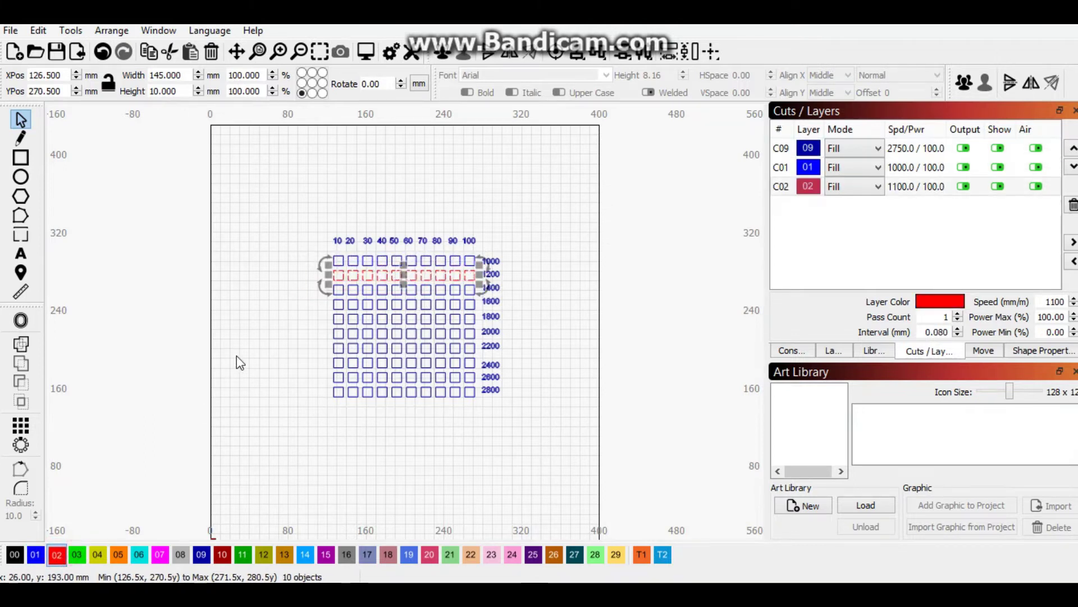
- Assign the third row of squares to layer 03, the fourth to layer 04 and the fifth to layer 05
{"action": "left_click", "coordinate": [312, 279]}
{"action": "left_click_drag", "start_coordinate": [442, 315], "coordinate": [487, 303]}
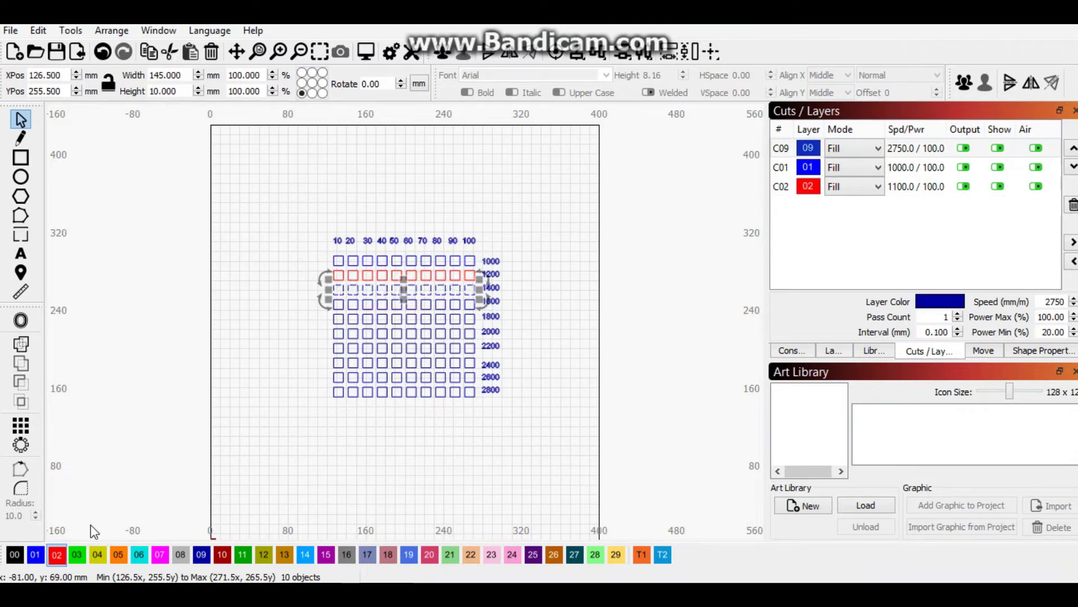
{"action": "left_click", "coordinate": [77, 554]}
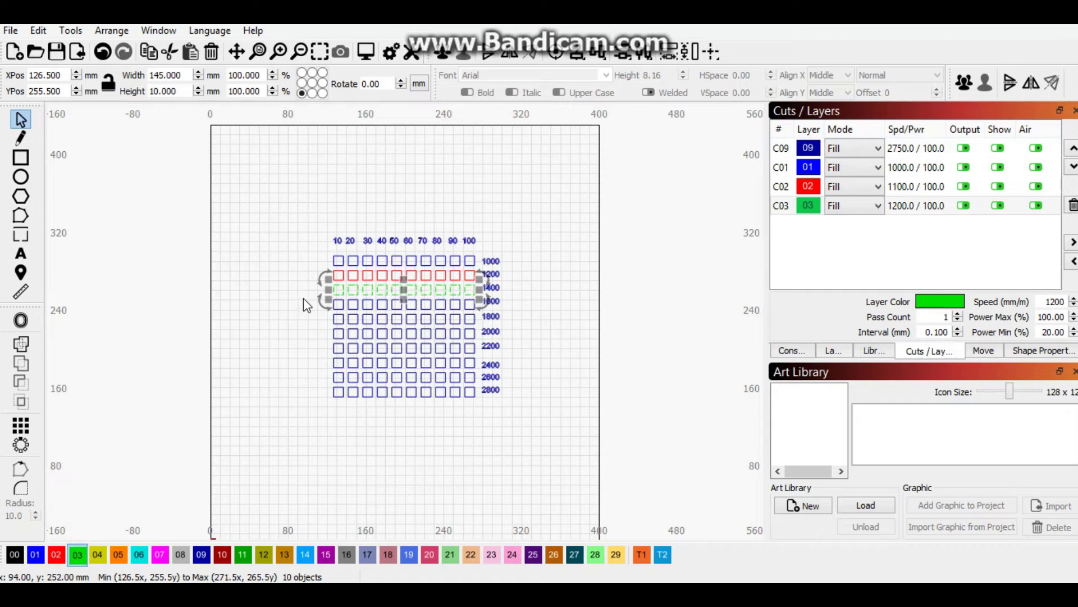
{"action": "left_click_drag", "start_coordinate": [311, 297], "coordinate": [488, 315]}
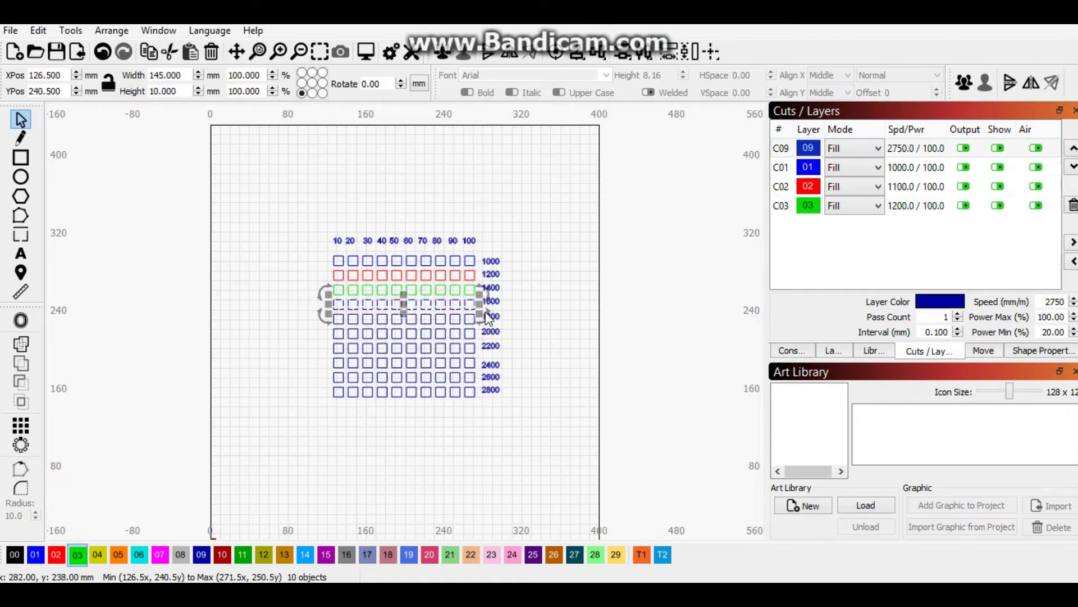
{"action": "left_click", "coordinate": [91, 559]}
{"action": "left_click_drag", "start_coordinate": [309, 310], "coordinate": [488, 328]}
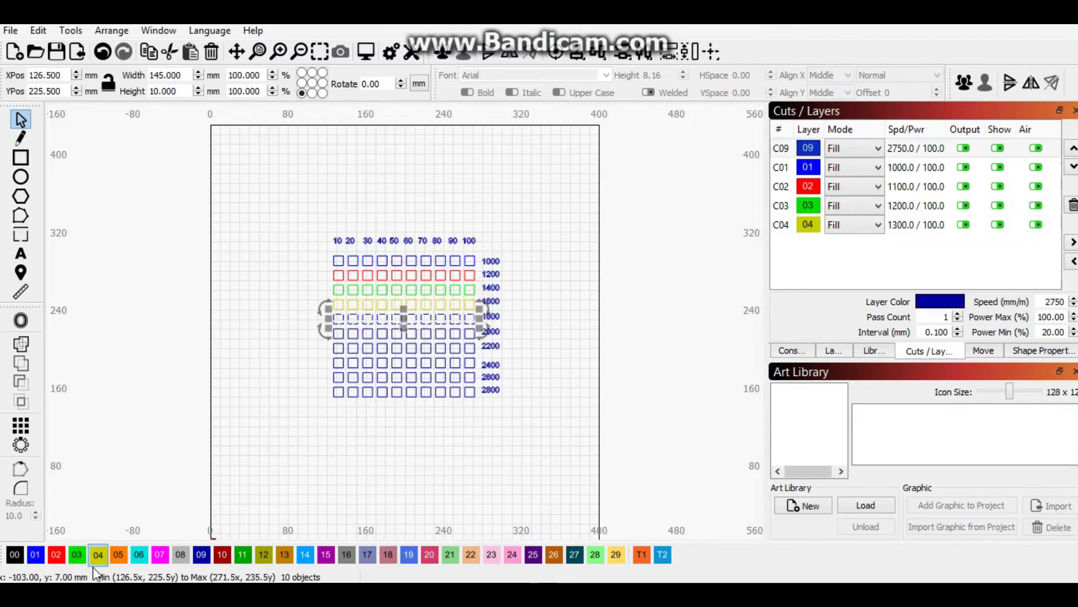
{"action": "left_click", "coordinate": [118, 555]}
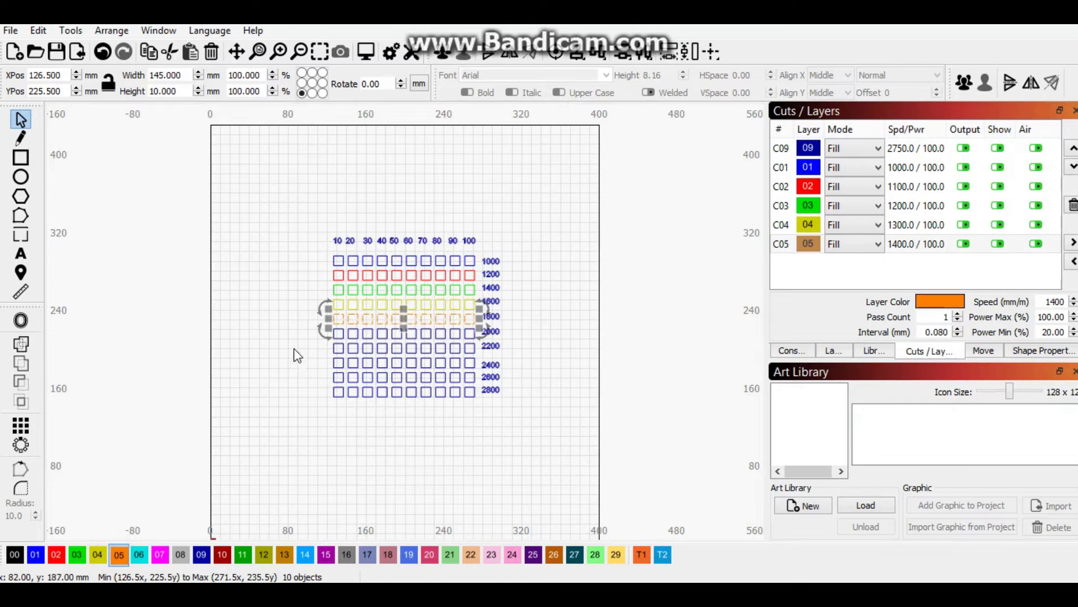
- Assign the sixth row of squares to layer 06, the seventh to layer 07 and the eighth to layer 08
{"action": "left_click_drag", "start_coordinate": [311, 326], "coordinate": [487, 349]}
{"action": "left_click", "coordinate": [139, 554]}
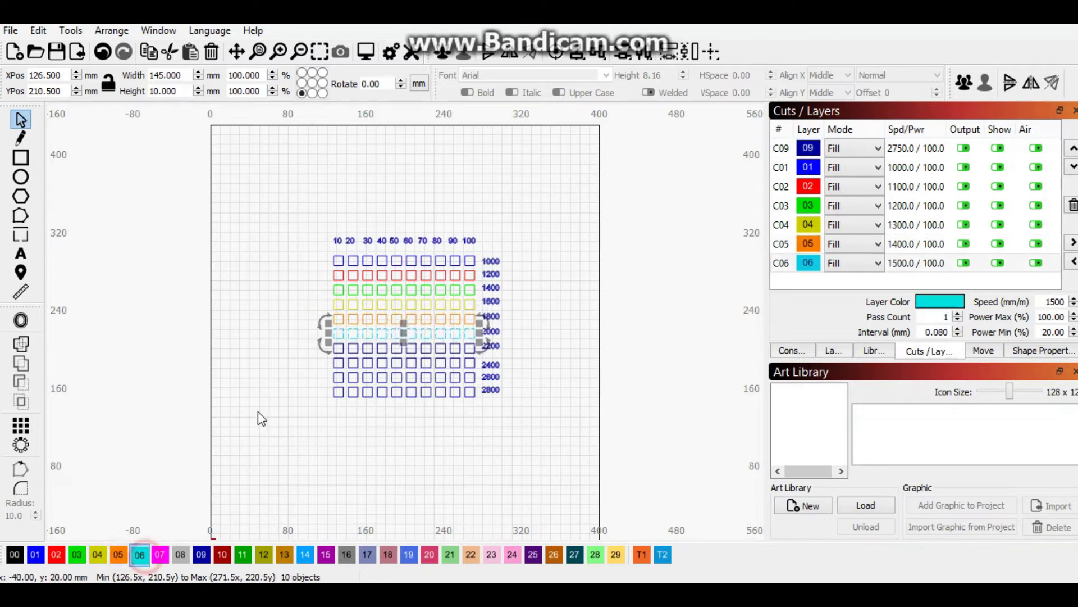
{"action": "left_click_drag", "start_coordinate": [308, 340], "coordinate": [475, 358]}
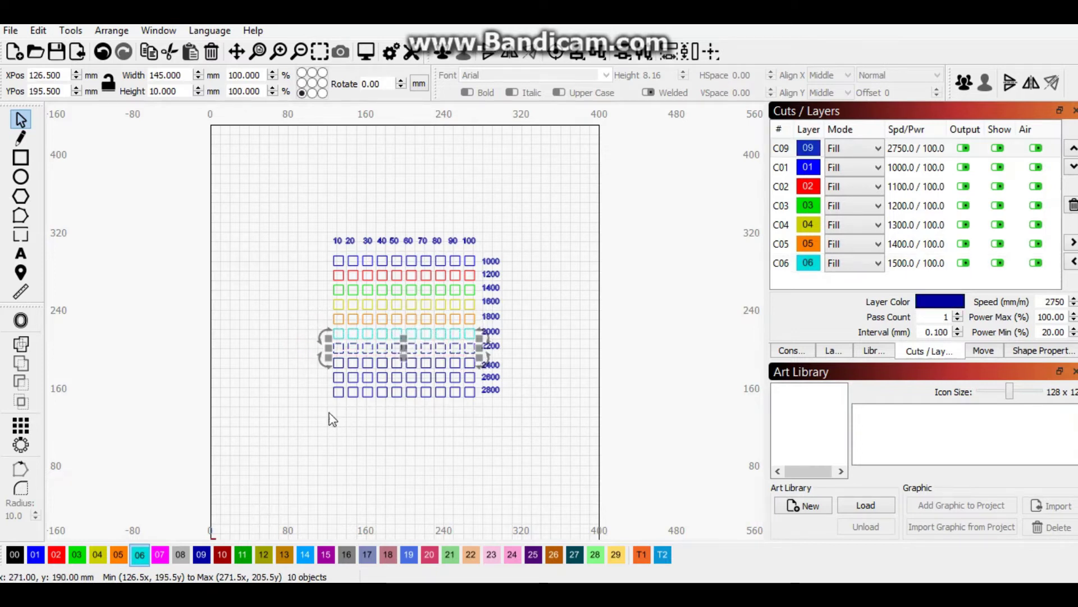
{"action": "left_click", "coordinate": [162, 556]}
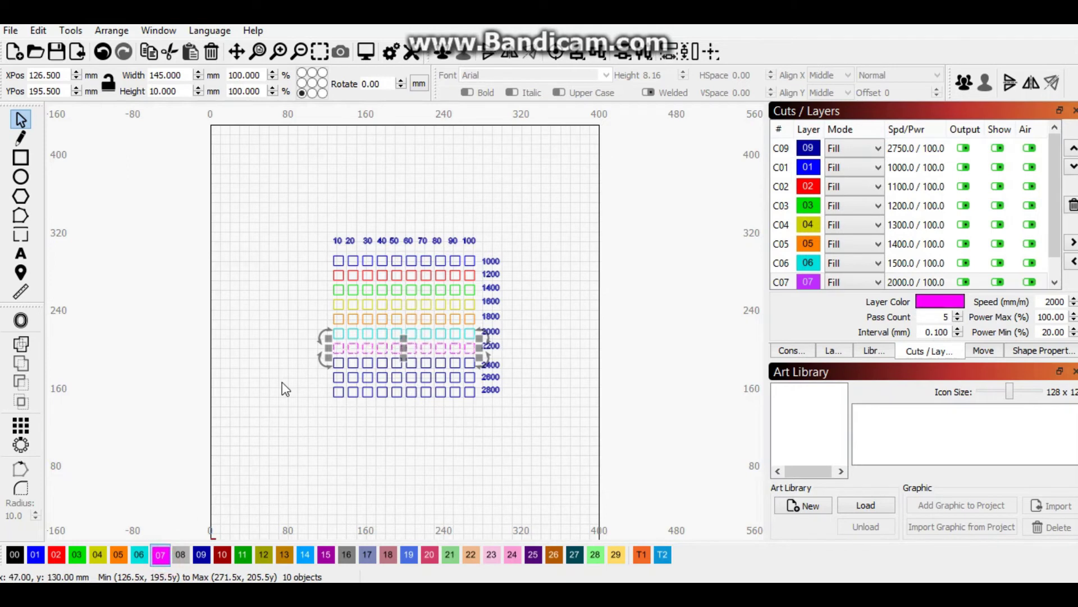
{"action": "left_click_drag", "start_coordinate": [301, 351], "coordinate": [481, 372]}
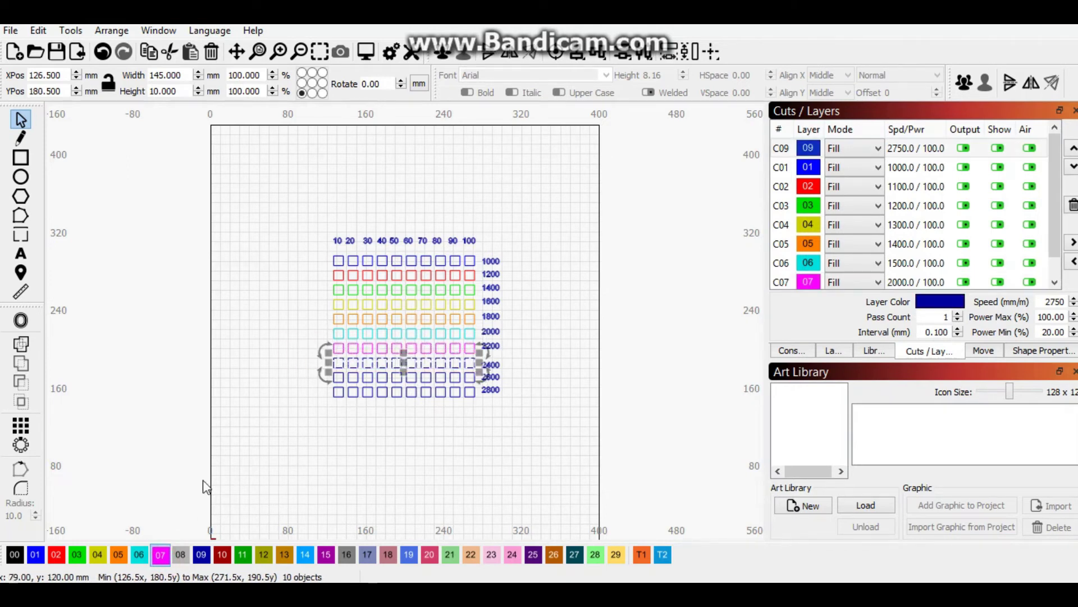
{"action": "left_click", "coordinate": [187, 554]}
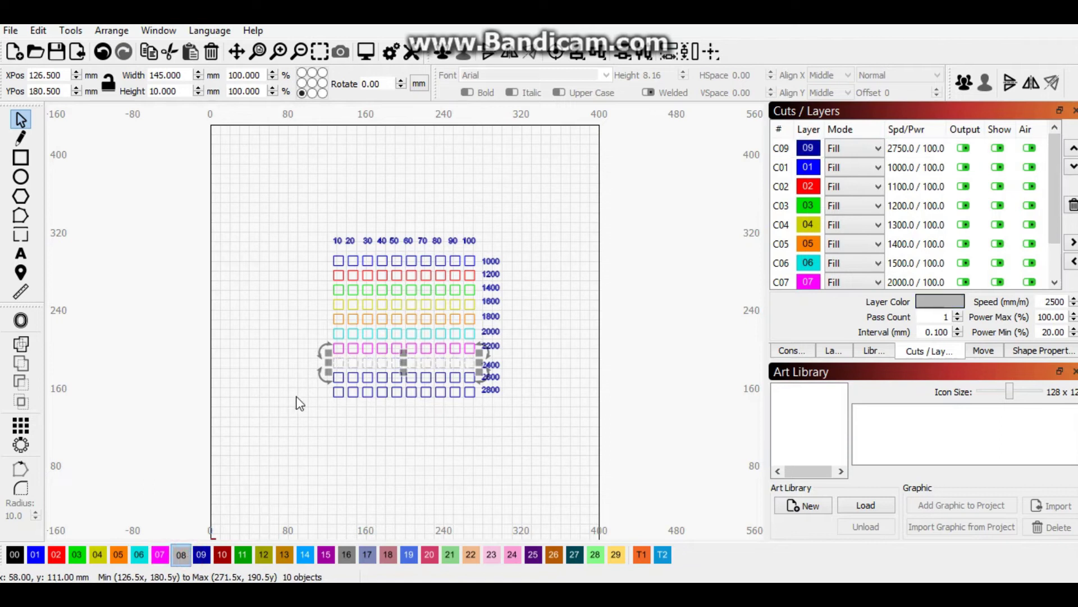
- Assign the ninth row of squares to layer 09 and the tenth to layer 10, and clear the selection
{"action": "left_click_drag", "start_coordinate": [304, 370], "coordinate": [481, 384]}
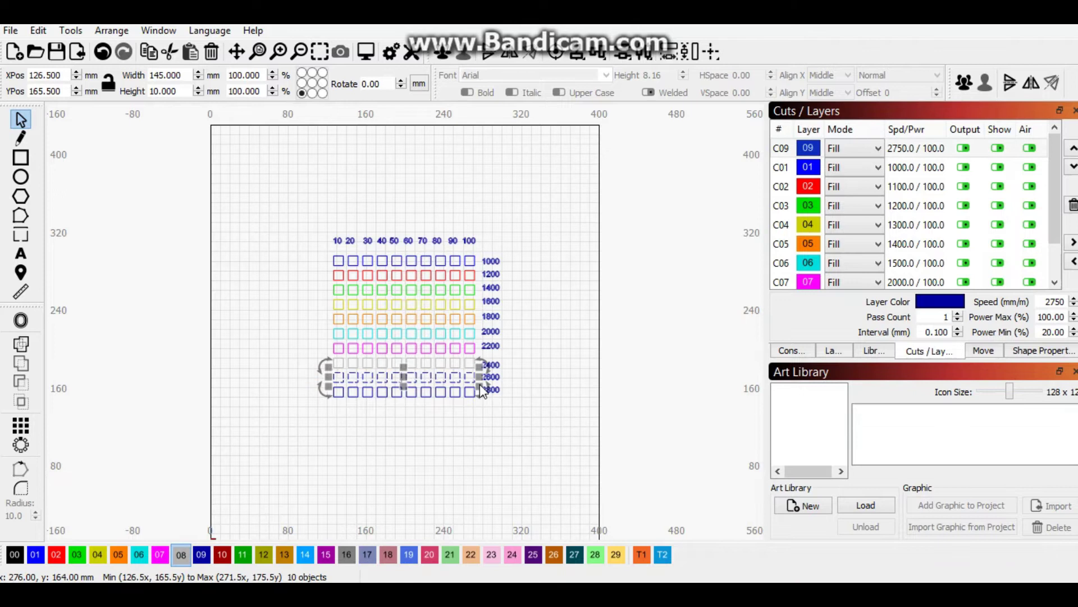
{"action": "left_click", "coordinate": [203, 554]}
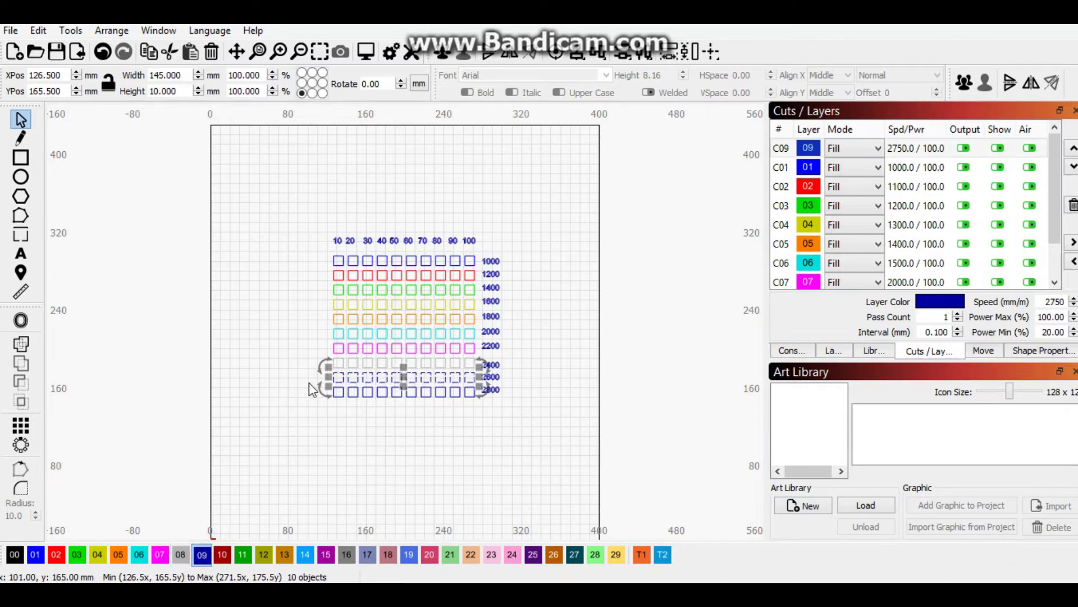
{"action": "left_click_drag", "start_coordinate": [309, 383], "coordinate": [478, 412]}
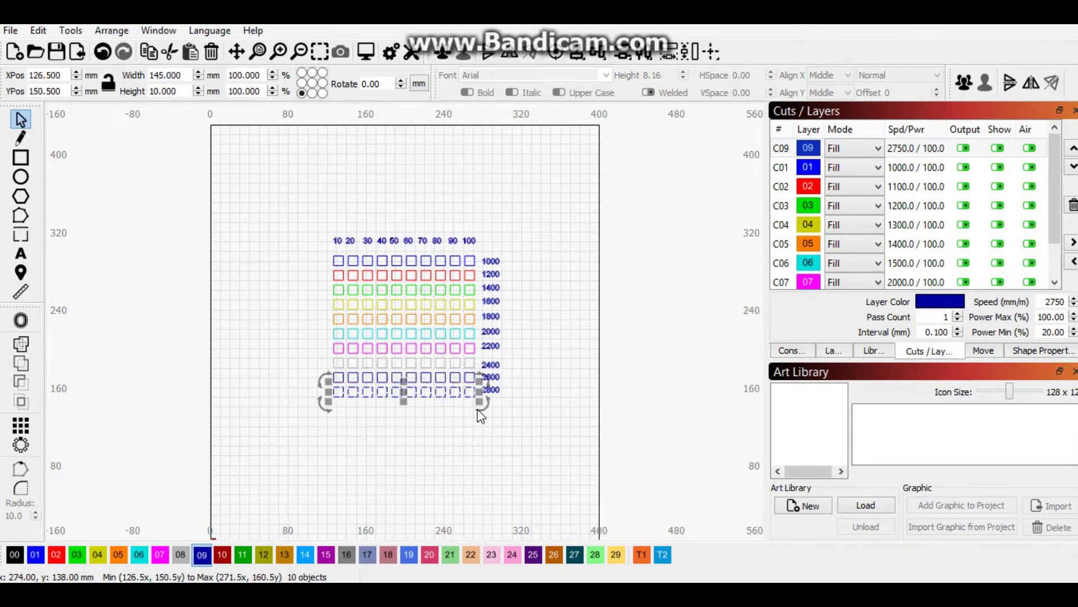
{"action": "left_click", "coordinate": [227, 555]}
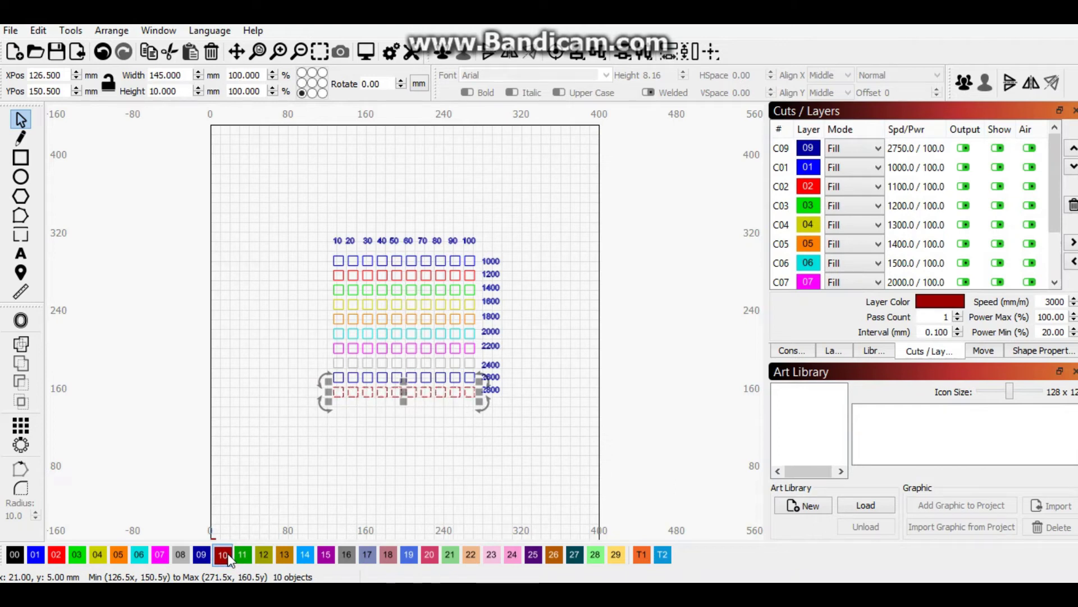
{"action": "left_click", "coordinate": [658, 318]}
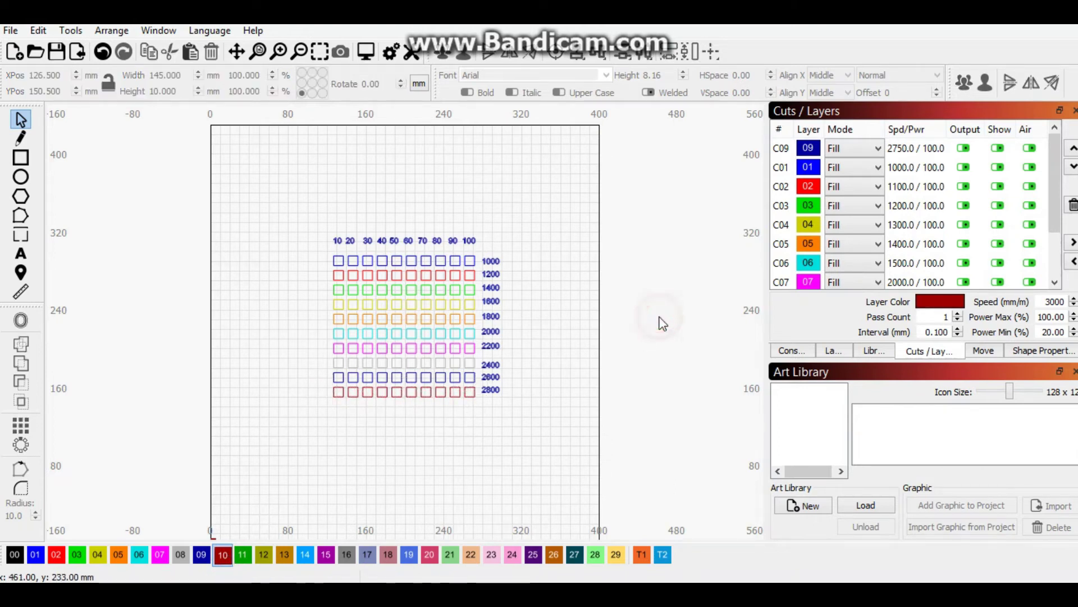
- Move layer C09 down to the end of the cut order, below layer C10
{"action": "double_click", "coordinate": [909, 149]}
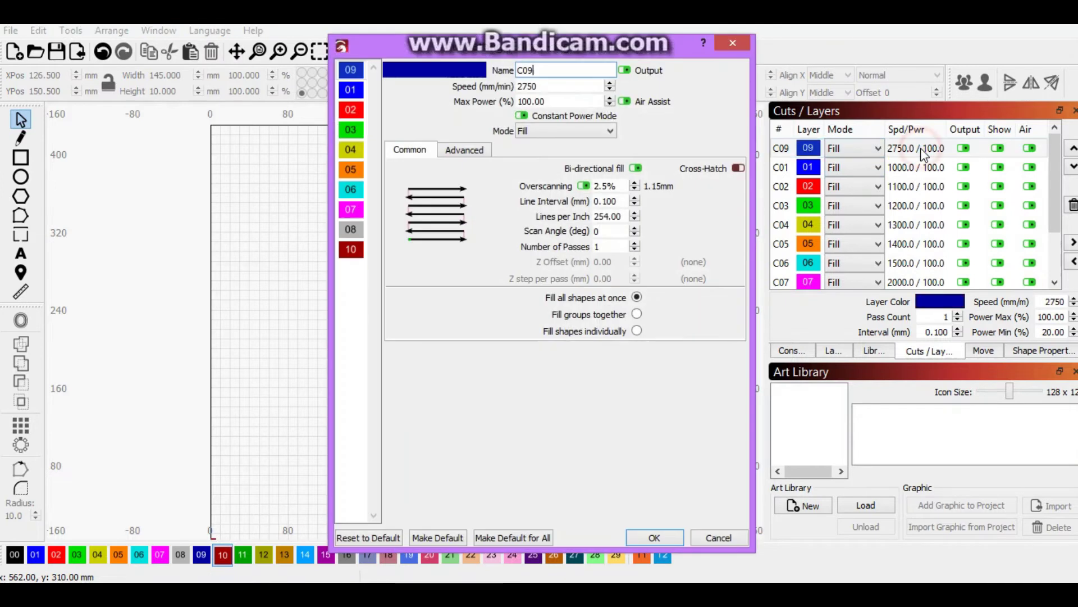
{"action": "left_click", "coordinate": [742, 39]}
{"action": "left_click", "coordinate": [1072, 166]}
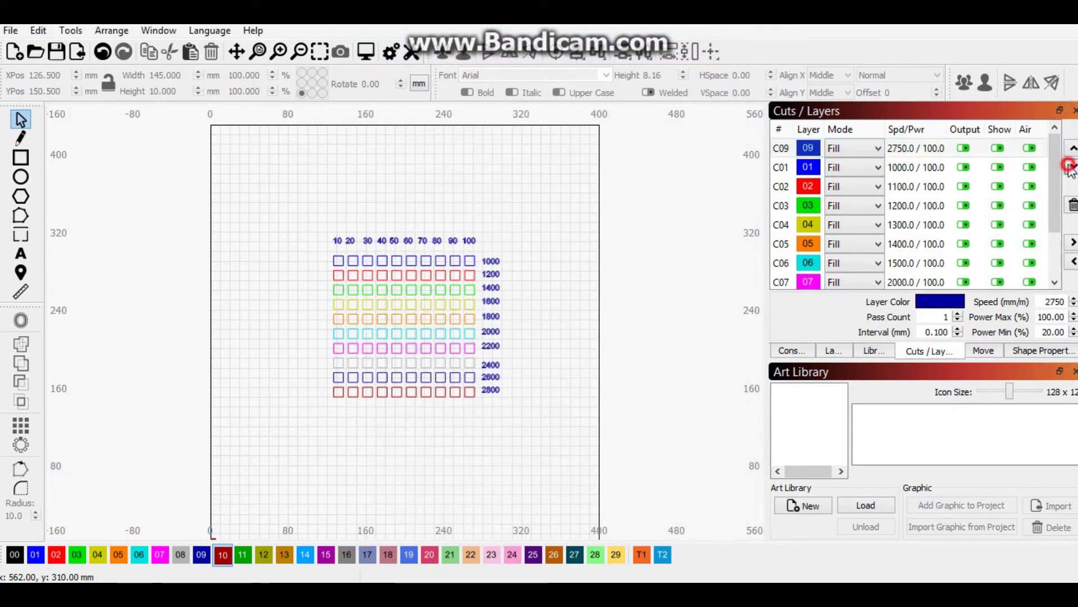
{"action": "left_click", "coordinate": [1072, 166]}
{"action": "left_click", "coordinate": [1072, 166]}
{"action": "left_click", "coordinate": [1072, 166]}
{"action": "left_click", "coordinate": [1072, 166]}
{"action": "left_click", "coordinate": [1072, 166]}
{"action": "left_click", "coordinate": [1072, 166]}
{"action": "left_click", "coordinate": [1071, 167]}
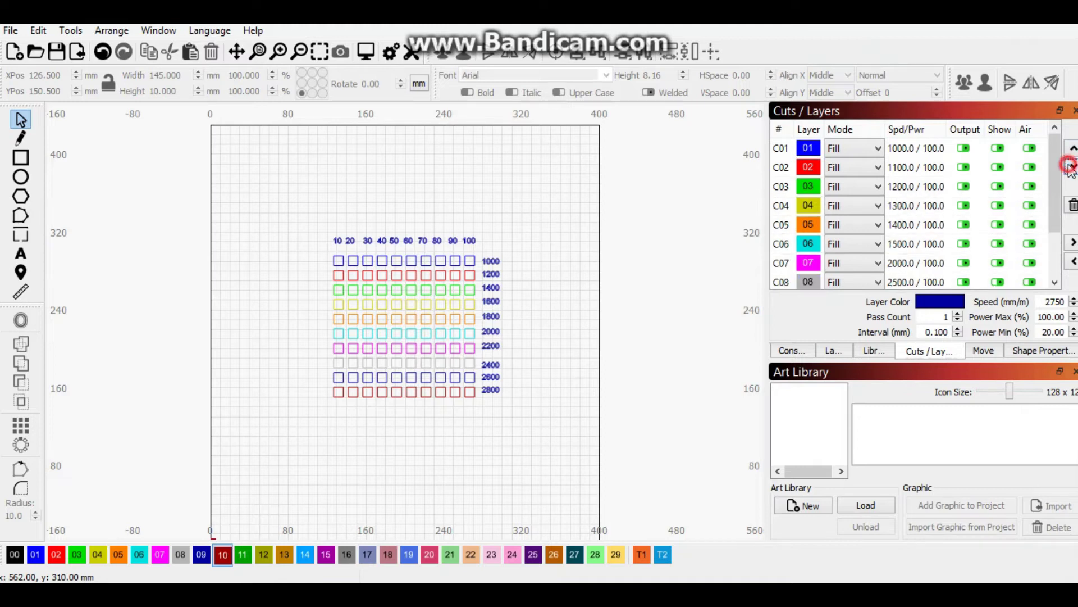
{"action": "left_click", "coordinate": [1071, 167]}
{"action": "left_click", "coordinate": [1071, 166]}
{"action": "left_click", "coordinate": [1070, 166]}
{"action": "left_click", "coordinate": [1071, 166]}
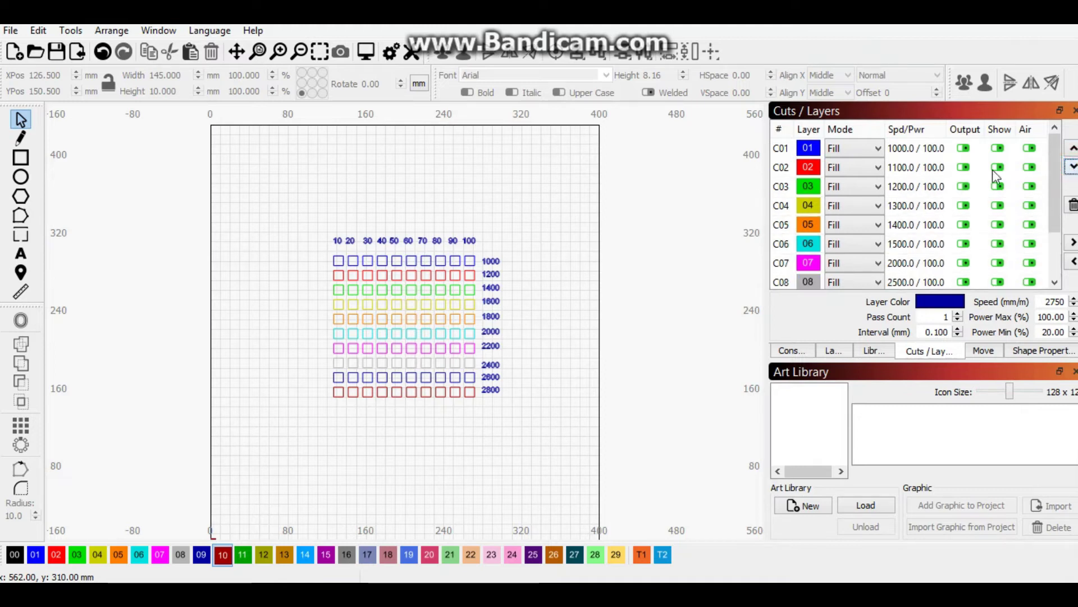
- Open the cut settings from layer C01 and set the speed of layer C02 to 1200 mm/min
{"action": "left_click", "coordinate": [786, 150]}
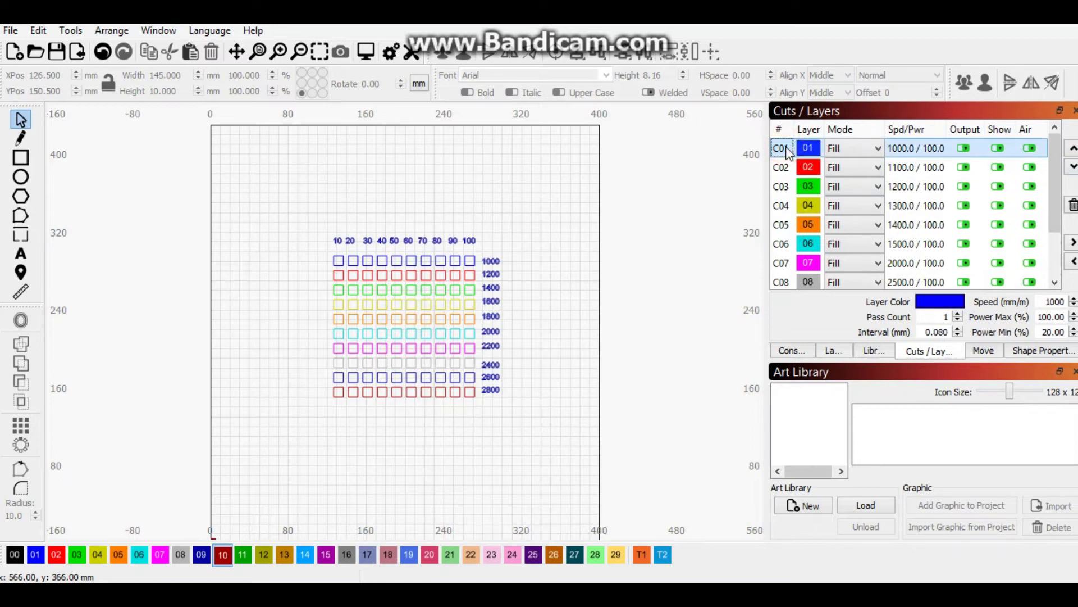
{"action": "double_click", "coordinate": [788, 149]}
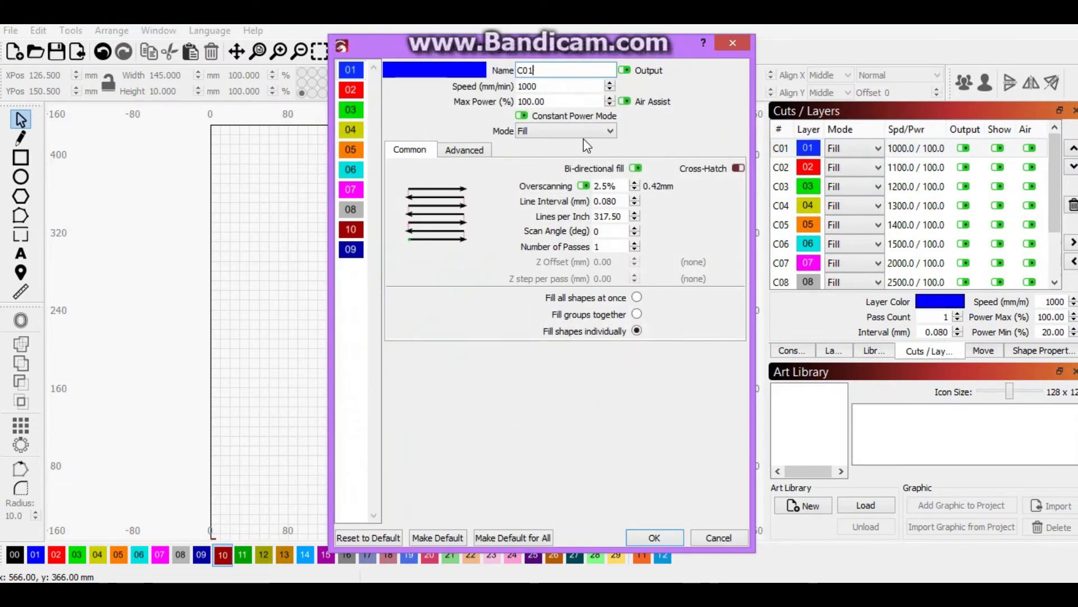
{"action": "left_click", "coordinate": [596, 65]}
{"action": "left_click_drag", "start_coordinate": [601, 49], "coordinate": [311, 62]}
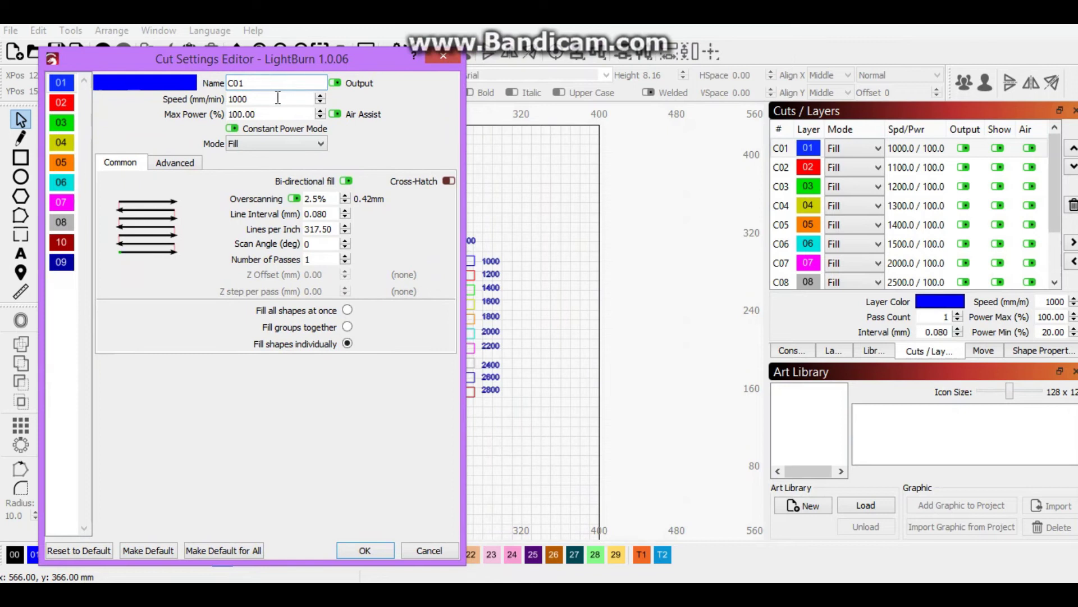
{"action": "left_click", "coordinate": [66, 104]}
{"action": "double_click", "coordinate": [241, 98]}
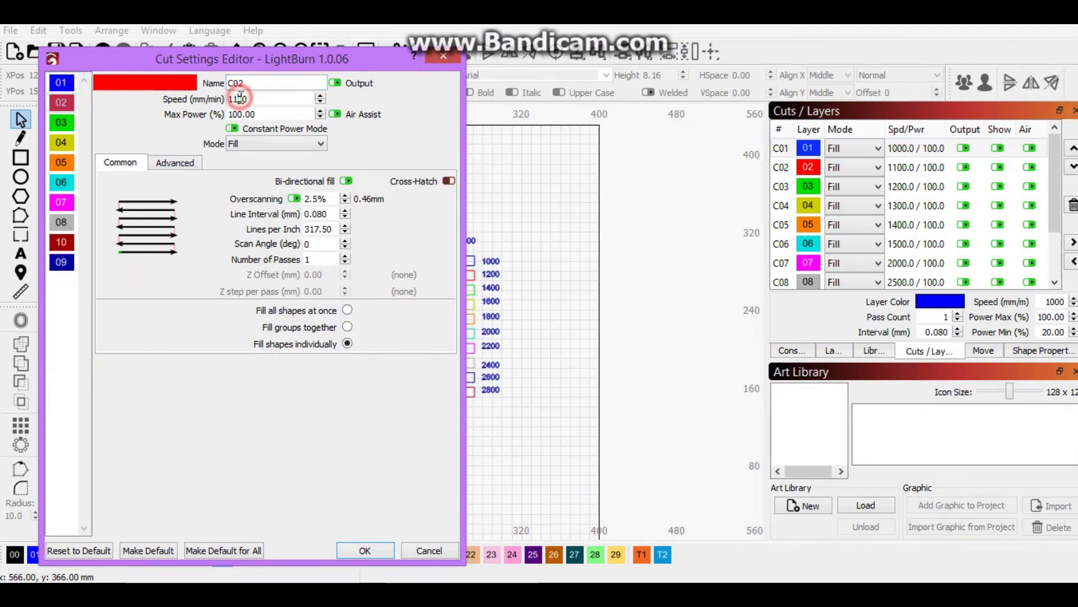
{"action": "type", "text": "1200"}
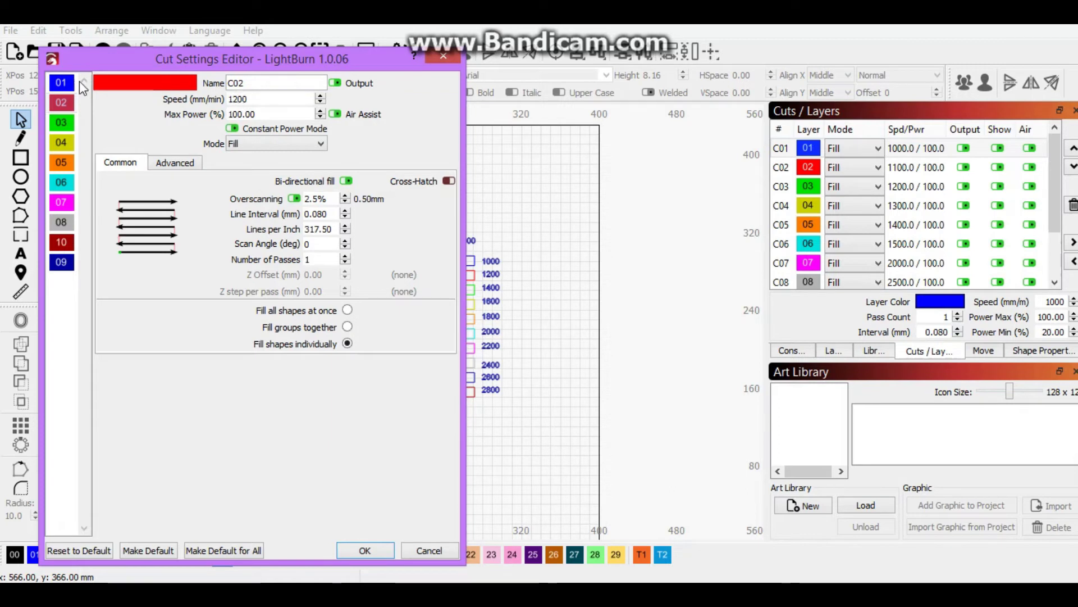
- Set the speeds of layers C03, C04 and C05 to match the labels of their rows
{"action": "left_click", "coordinate": [62, 123]}
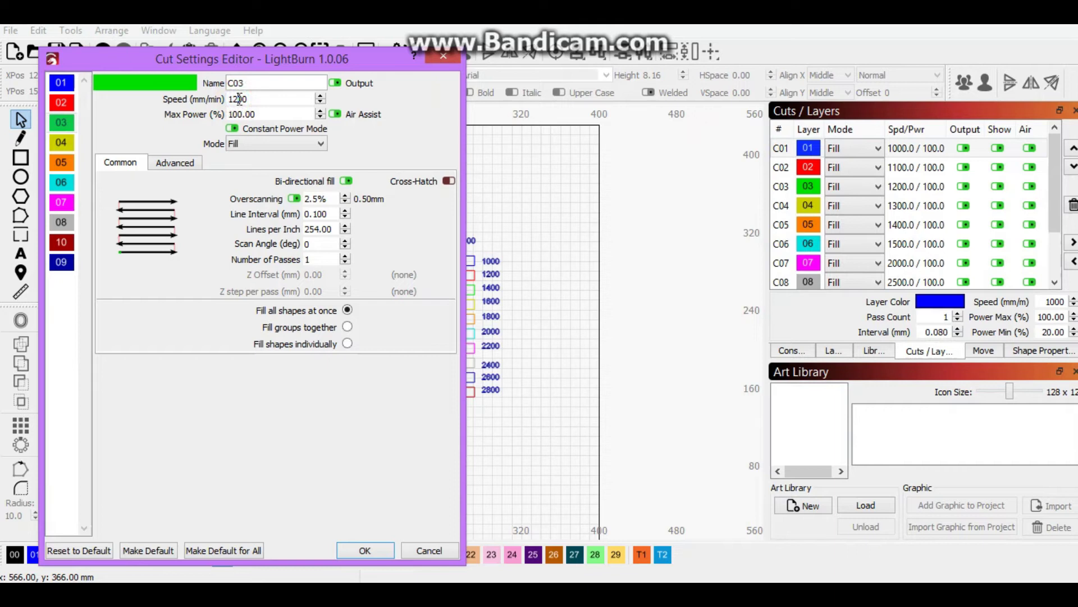
{"action": "left_click", "coordinate": [61, 142]}
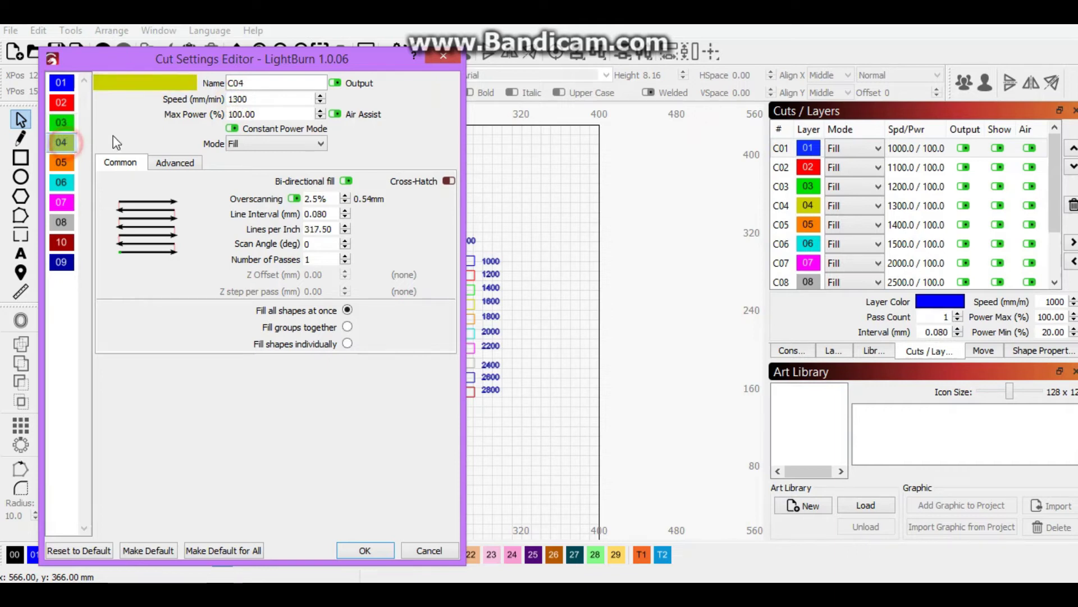
{"action": "left_click", "coordinate": [239, 99]}
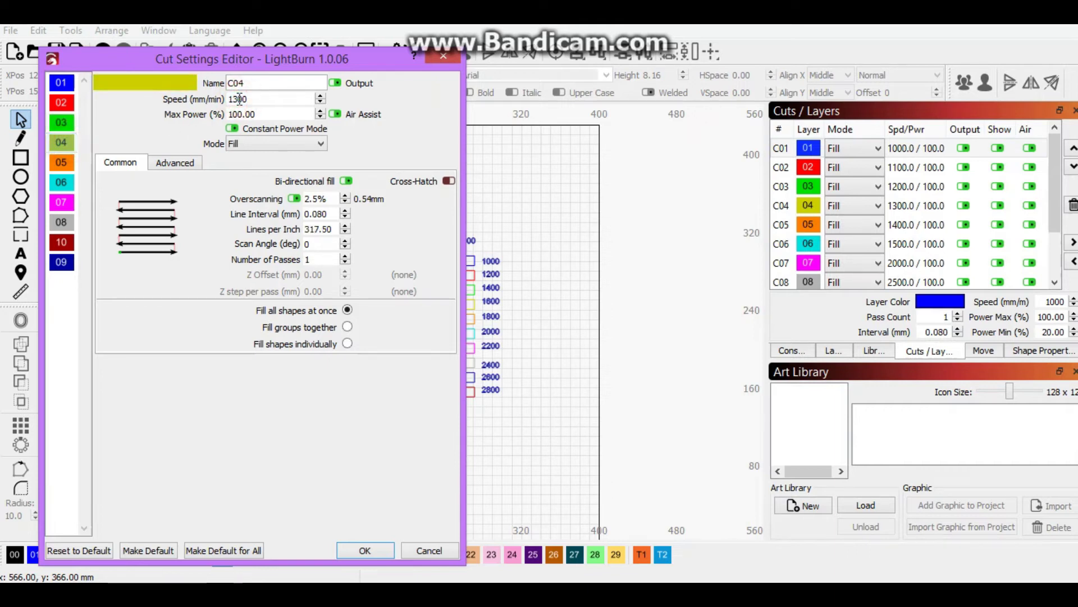
{"action": "left_click", "coordinate": [61, 163]}
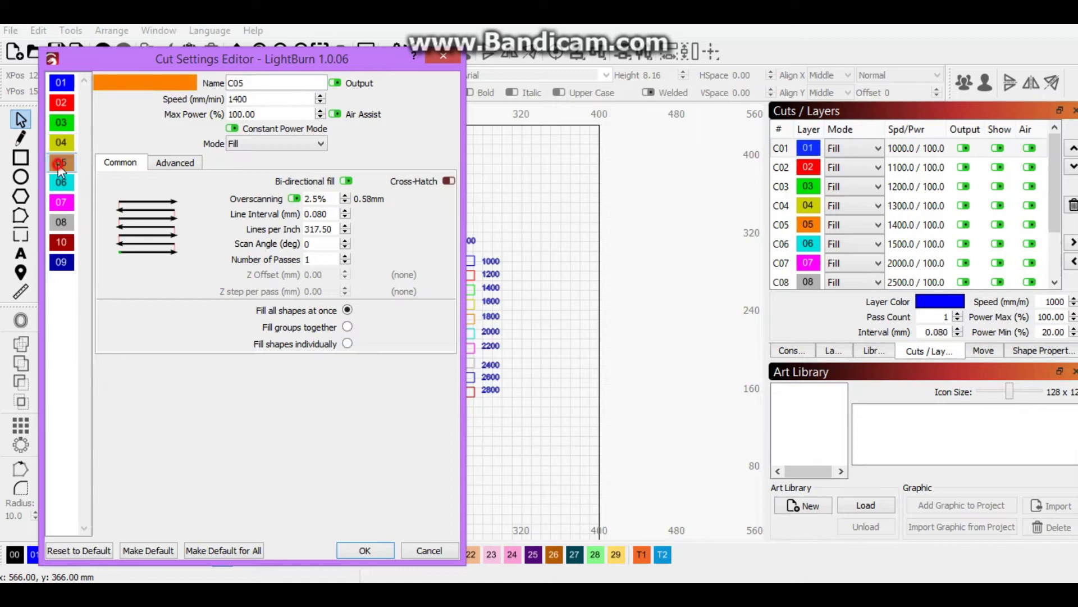
{"action": "left_click", "coordinate": [241, 100]}
- Set the speeds of layers C06 and C07 to match the labels of their rows
{"action": "left_click", "coordinate": [63, 184]}
{"action": "left_click", "coordinate": [241, 98]}
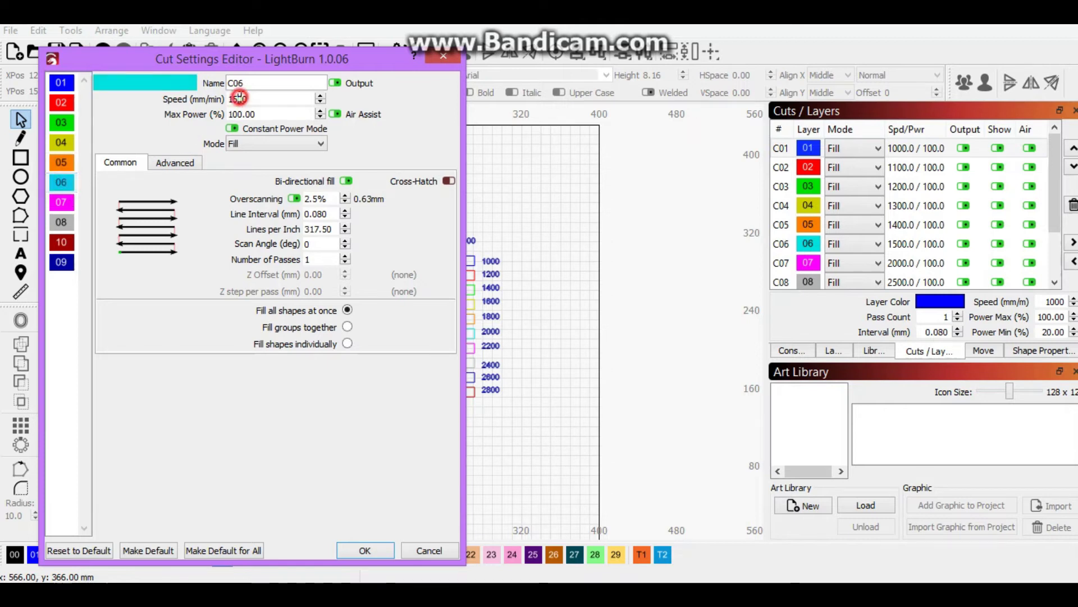
{"action": "key", "text": "BackSpace"}
{"action": "key", "text": "BackSpace"}
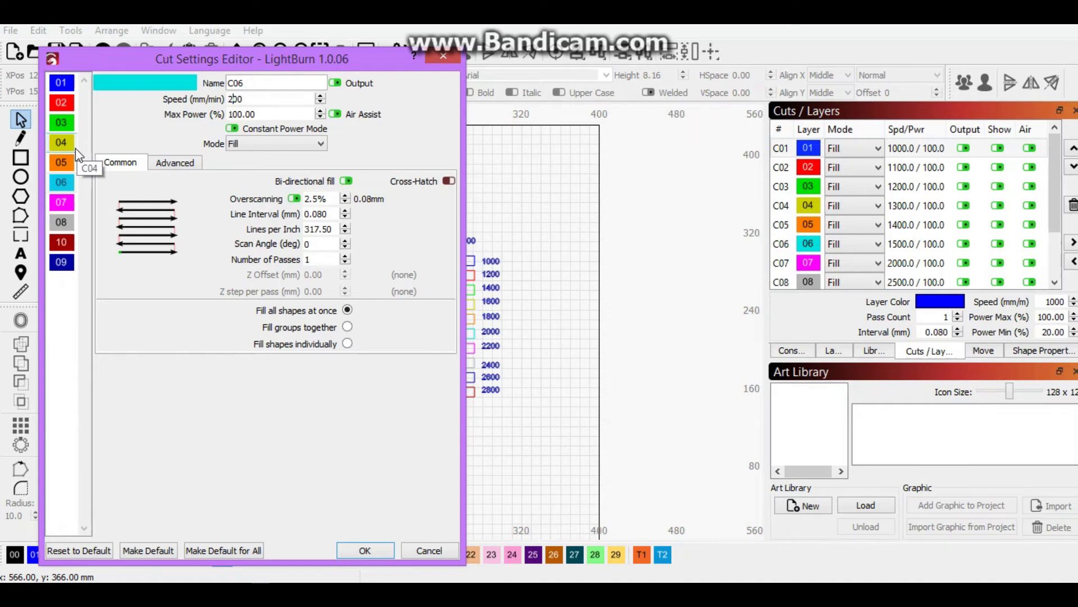
{"action": "left_click", "coordinate": [66, 204]}
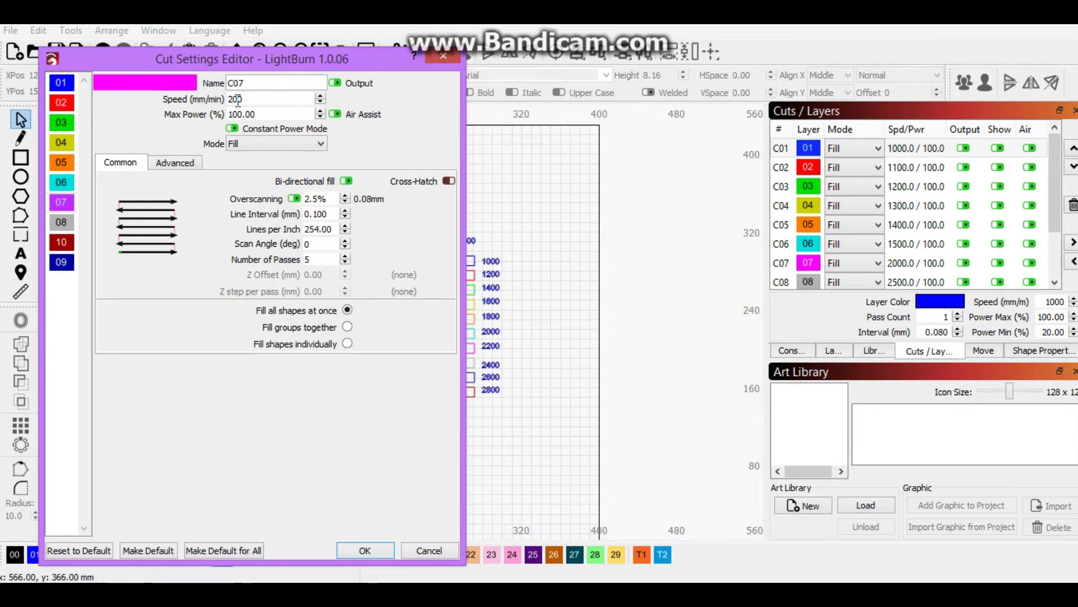
- Set the speed of layer C08 to 2400 mm/min
{"action": "left_click", "coordinate": [66, 224]}
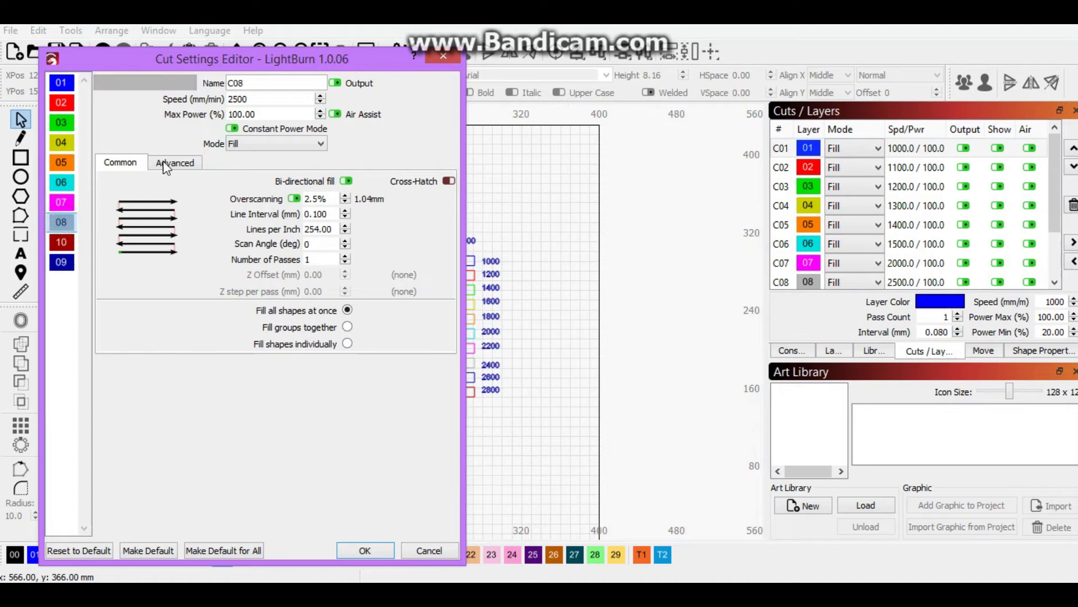
{"action": "left_click", "coordinate": [240, 100]}
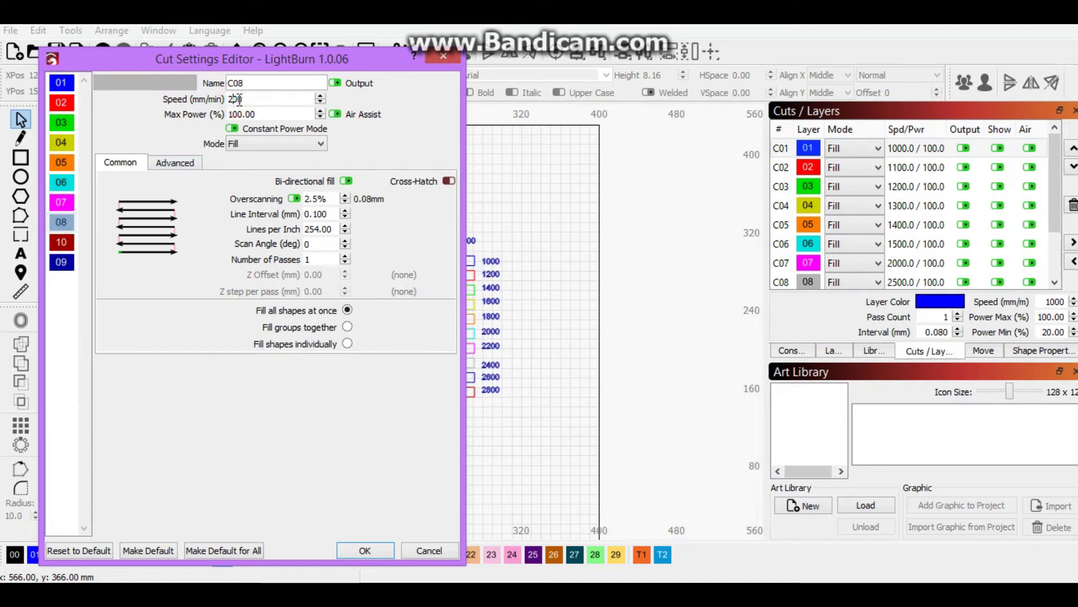
{"action": "type", "text": "000"}
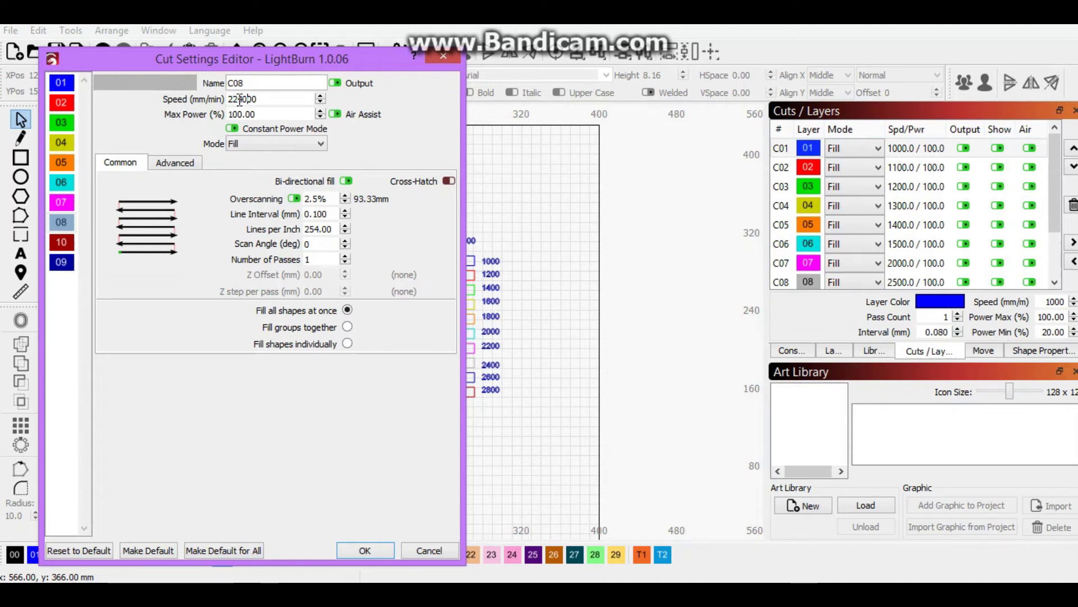
{"action": "key", "text": "BackSpace"}
{"action": "type", "text": "4"}
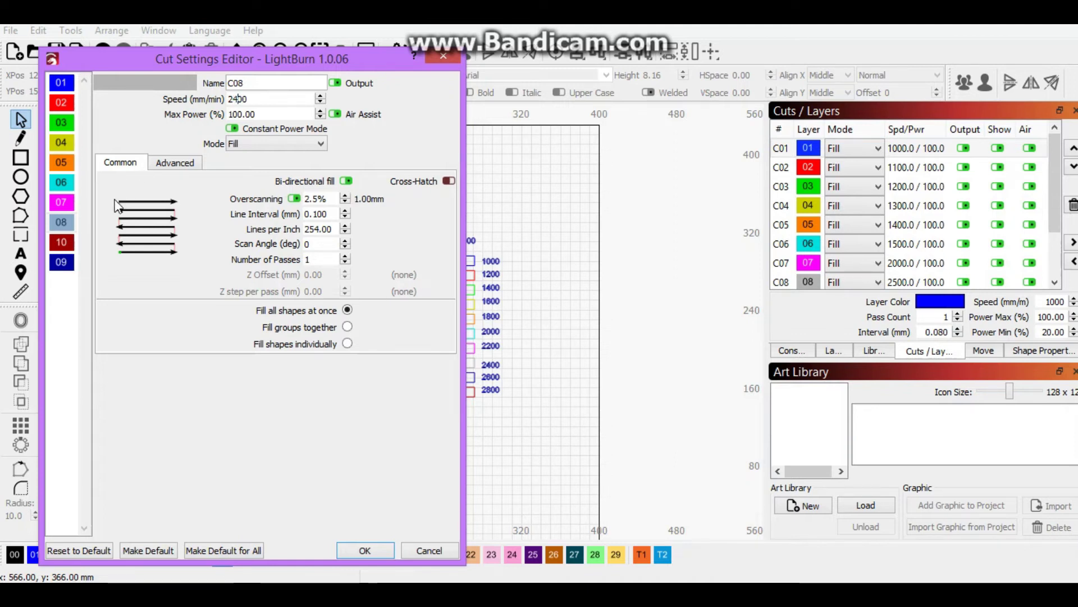
- Set the speed of layer C10 to 2600 mm/min
{"action": "left_click", "coordinate": [62, 242]}
{"action": "double_click", "coordinate": [237, 101]}
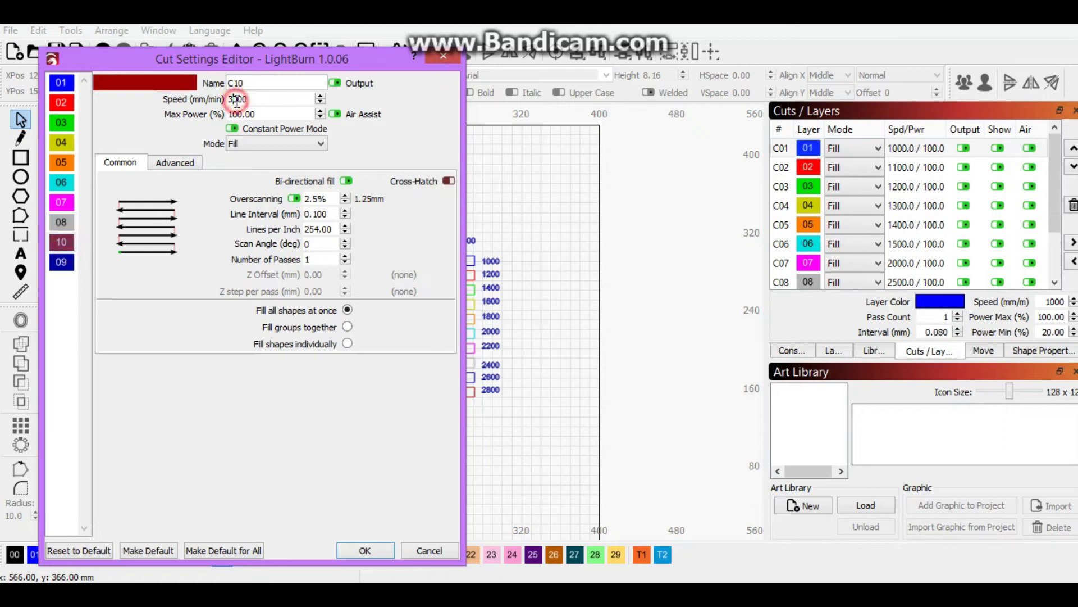
{"action": "left_click", "coordinate": [237, 102]}
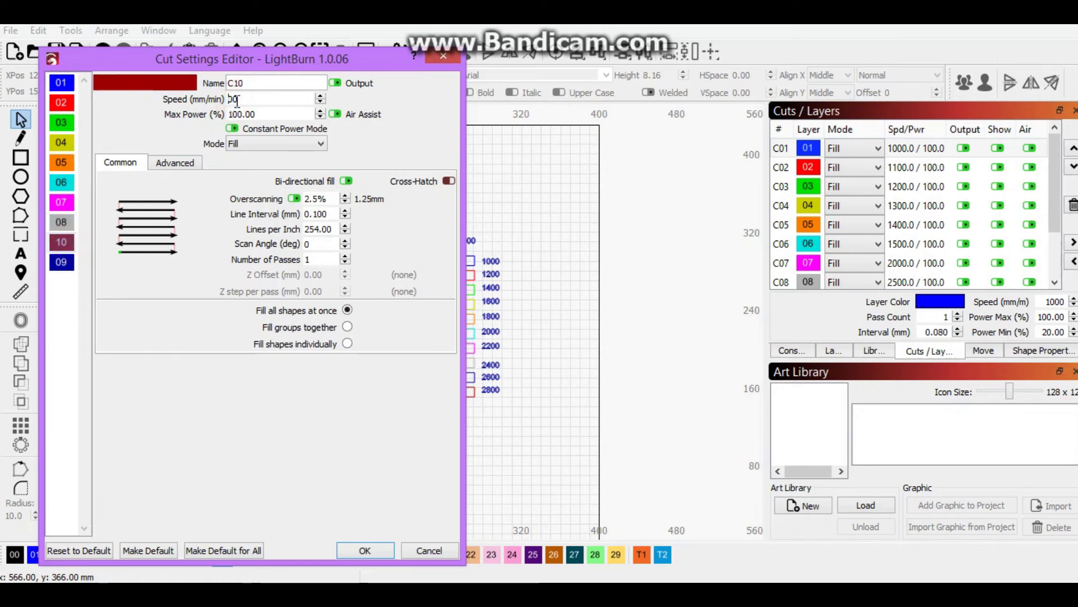
{"action": "type", "text": "26"}
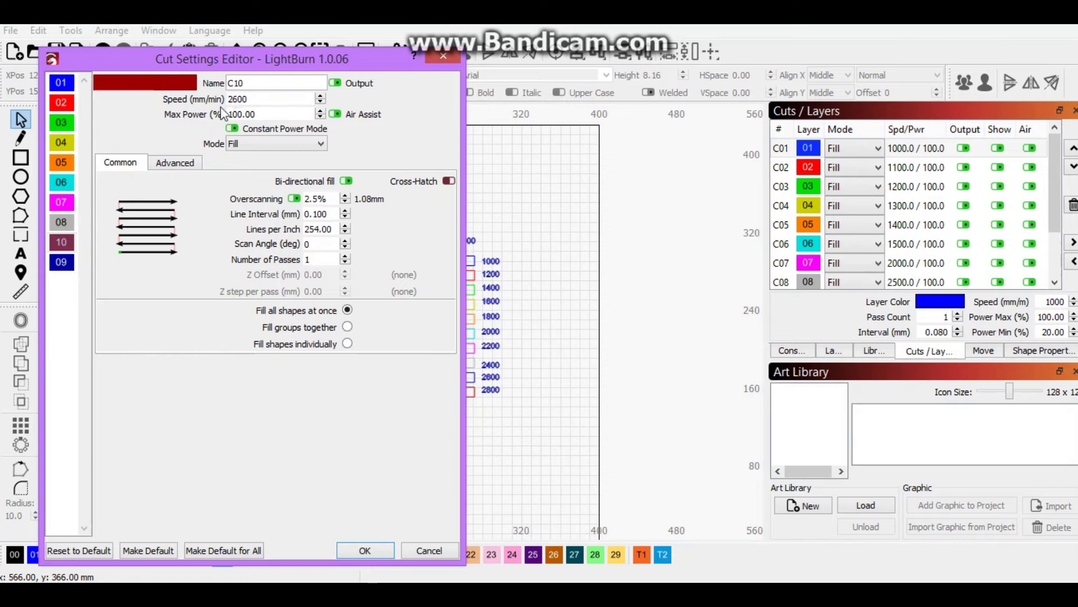
- Set the speed of layer C09 to 2600 mm/min
{"action": "left_click", "coordinate": [71, 263]}
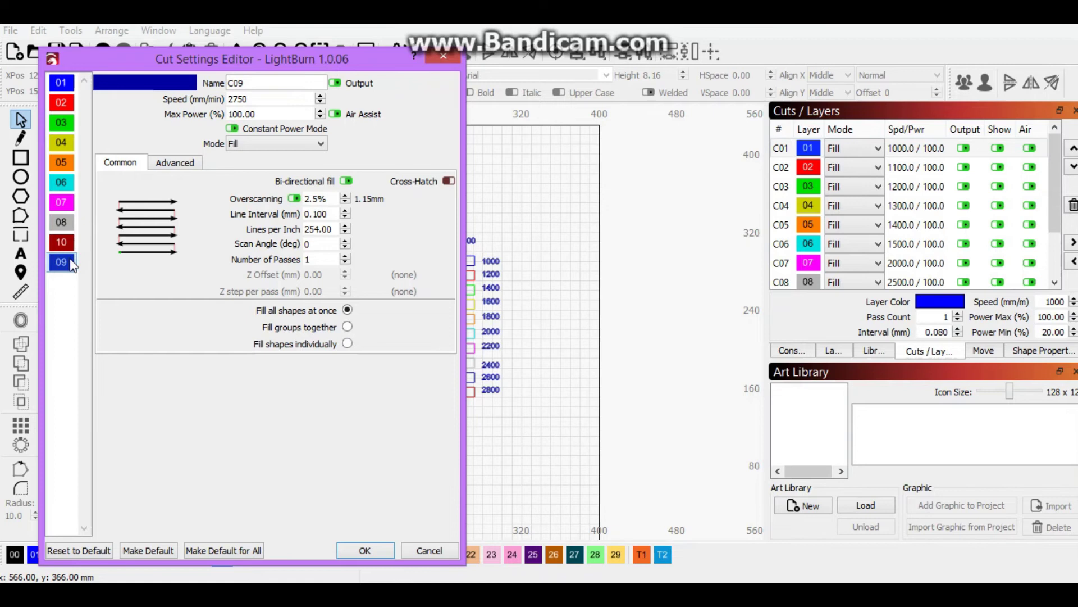
{"action": "left_click", "coordinate": [239, 100]}
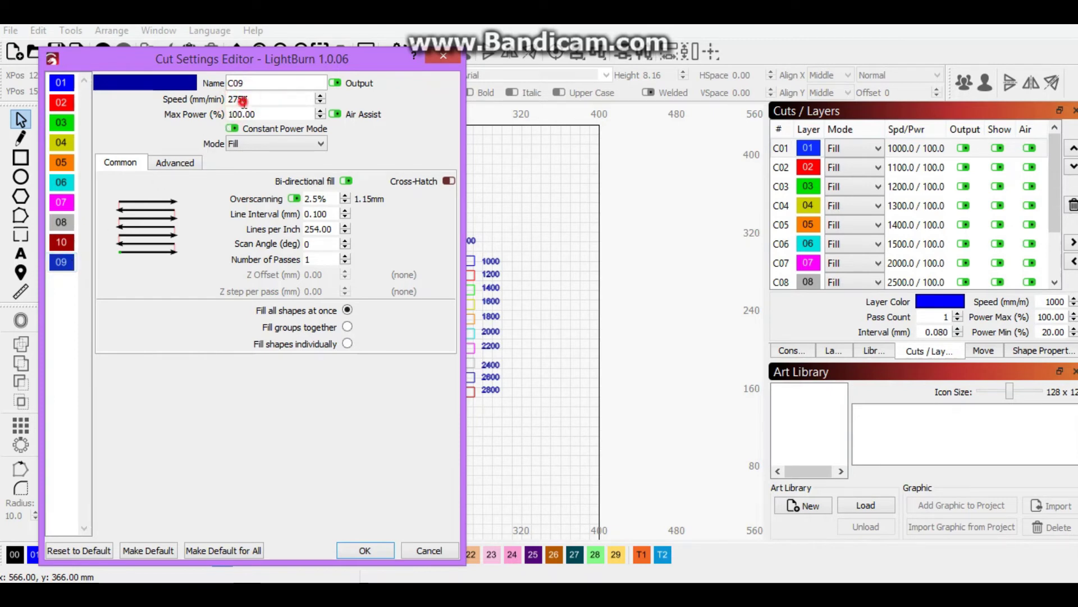
{"action": "key", "text": "BackSpace"}
{"action": "type", "text": "2600"}
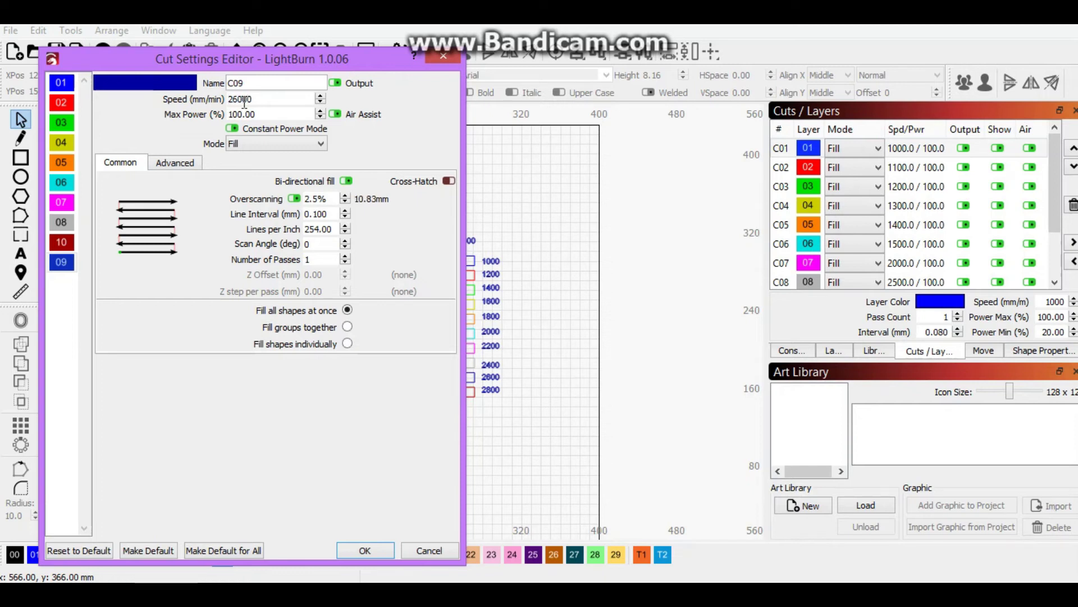
- Set the speed of layer C10 to 2800 mm/min and apply the cut settings of all layers
{"action": "left_click", "coordinate": [62, 246]}
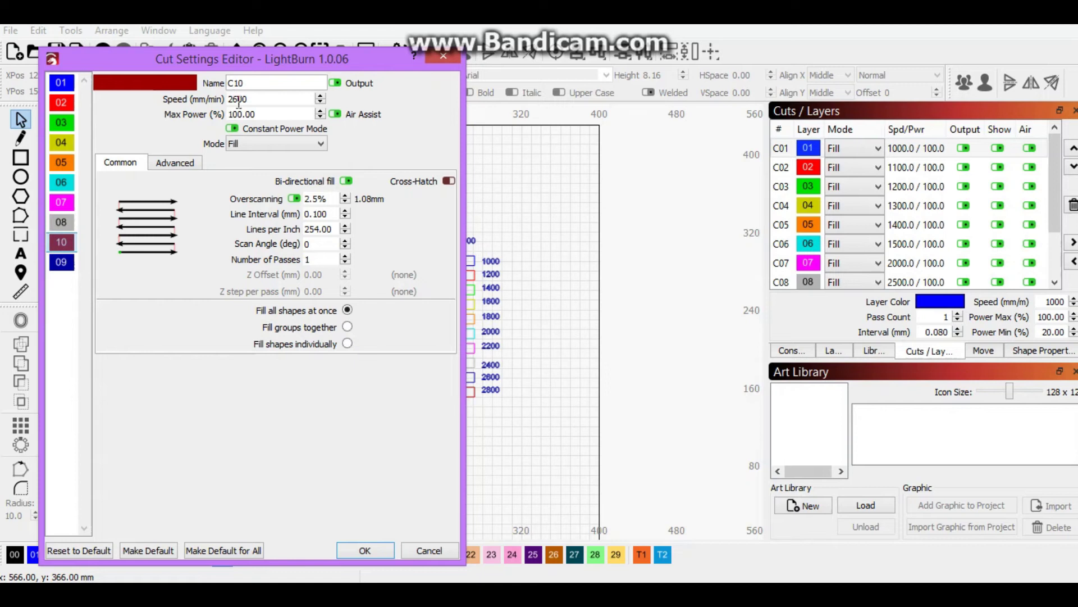
{"action": "type", "text": "800"}
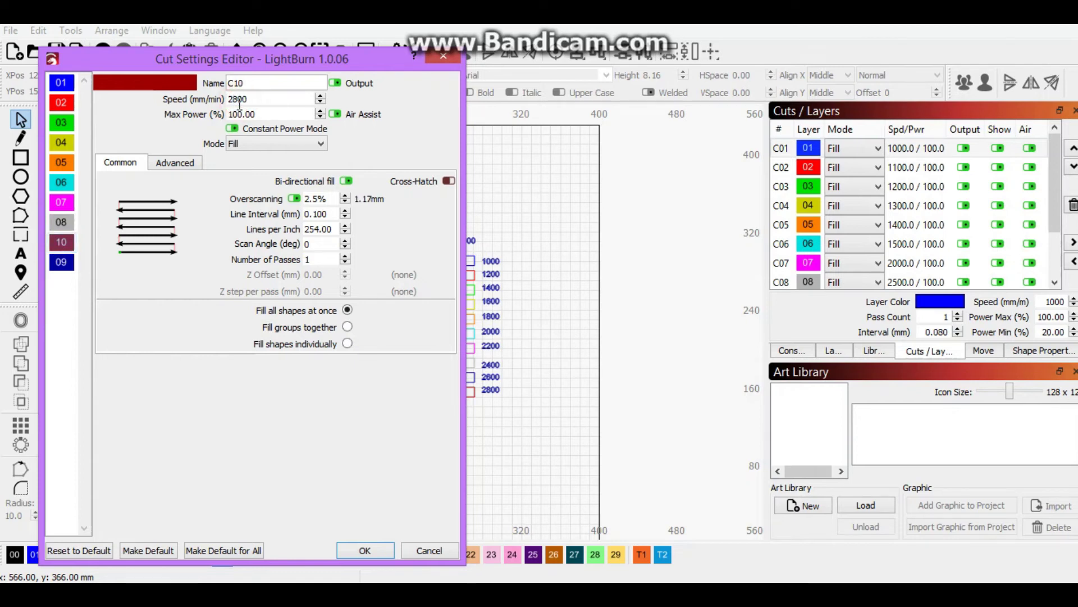
{"action": "left_click", "coordinate": [369, 549]}
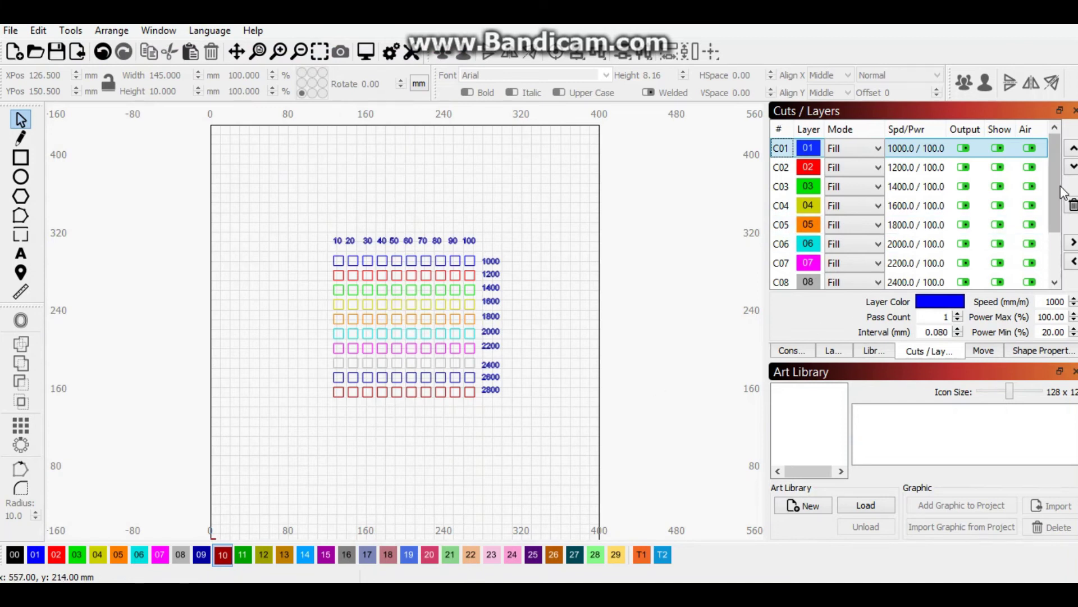
- Move layer C09 above layer C10 in the layer order
{"action": "left_click_drag", "start_coordinate": [1055, 183], "coordinate": [1057, 290]}
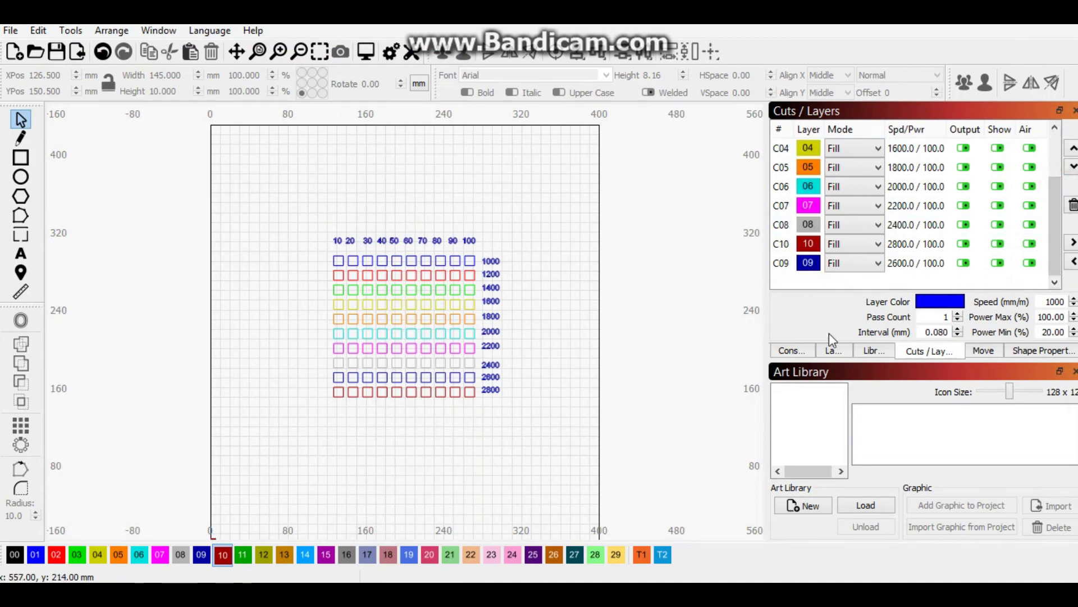
{"action": "left_click", "coordinate": [805, 268]}
{"action": "left_click", "coordinate": [780, 264]}
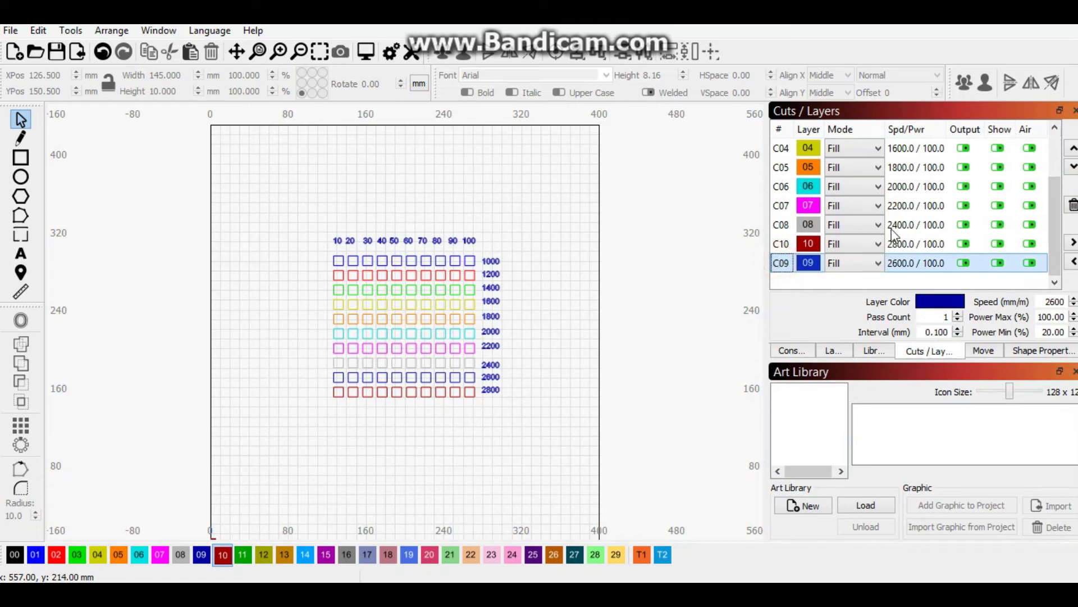
{"action": "left_click", "coordinate": [1073, 149]}
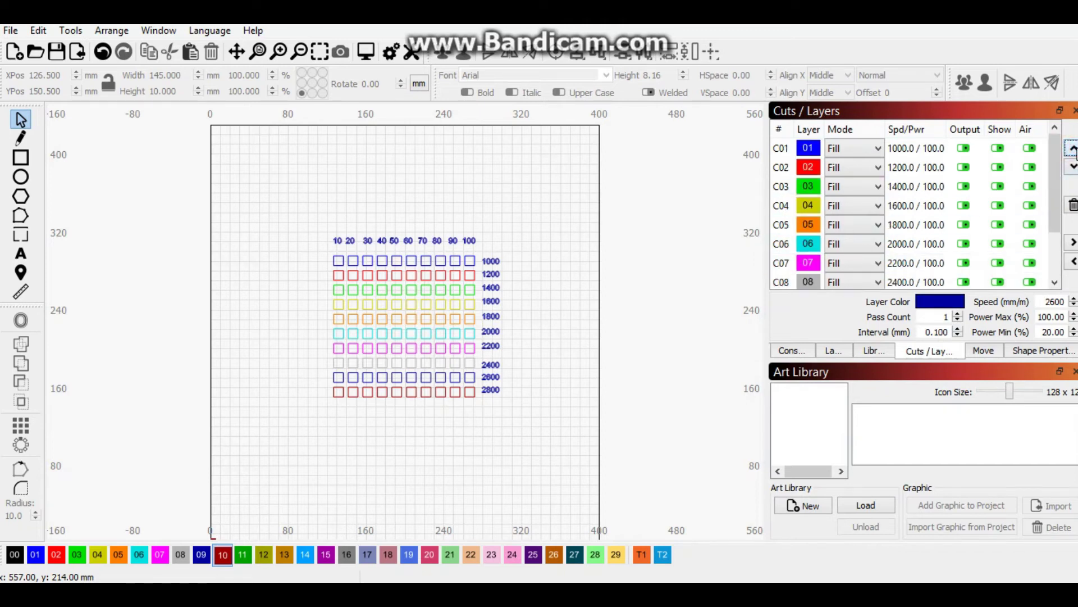
{"action": "left_click_drag", "start_coordinate": [1056, 165], "coordinate": [1055, 207]}
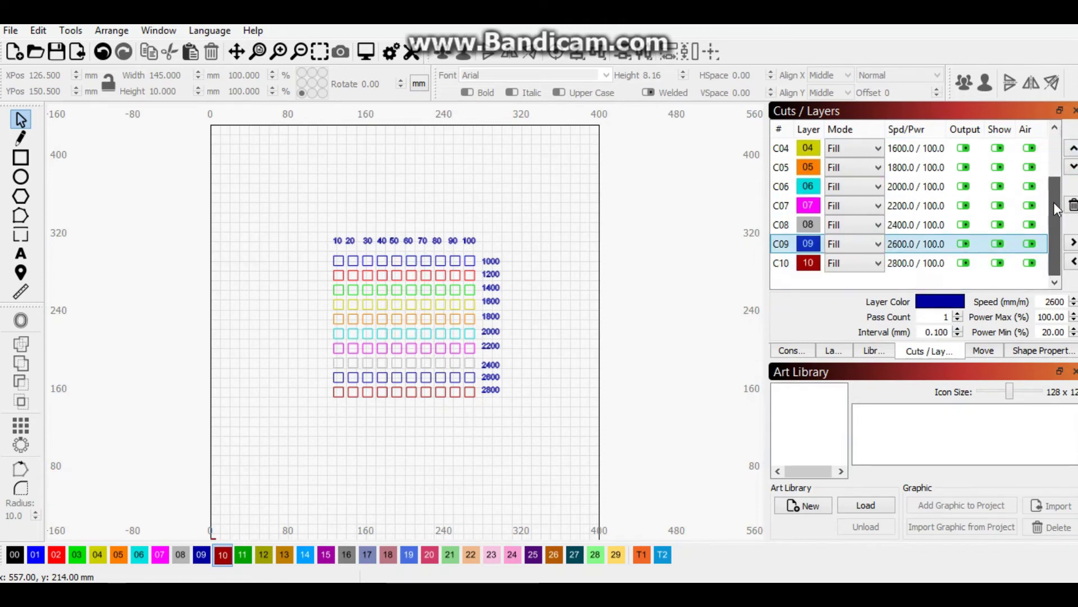
{"action": "left_click", "coordinate": [584, 332]}
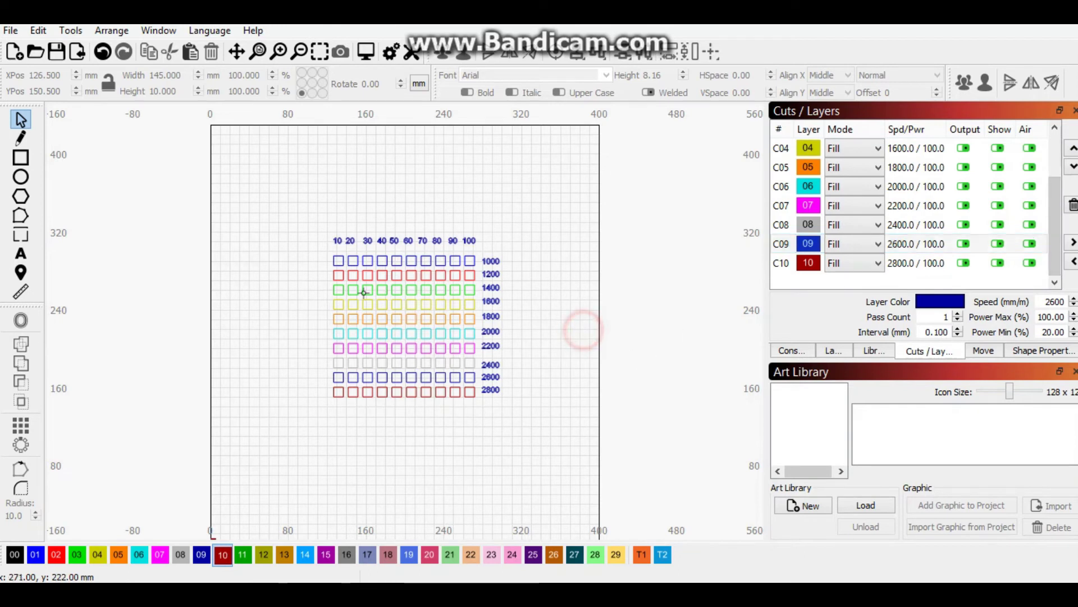
- Set the power scale of all ten squares in the column labelled 10 to 10
{"action": "left_click_drag", "start_coordinate": [329, 248], "coordinate": [351, 410]}
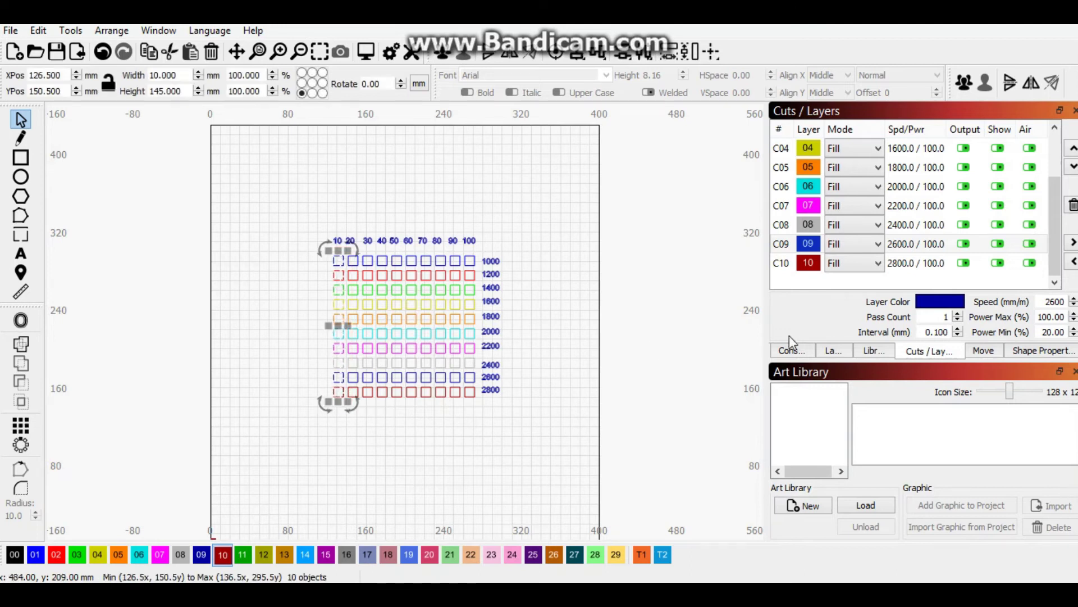
{"action": "left_click", "coordinate": [991, 351]}
{"action": "left_click", "coordinate": [1036, 352]}
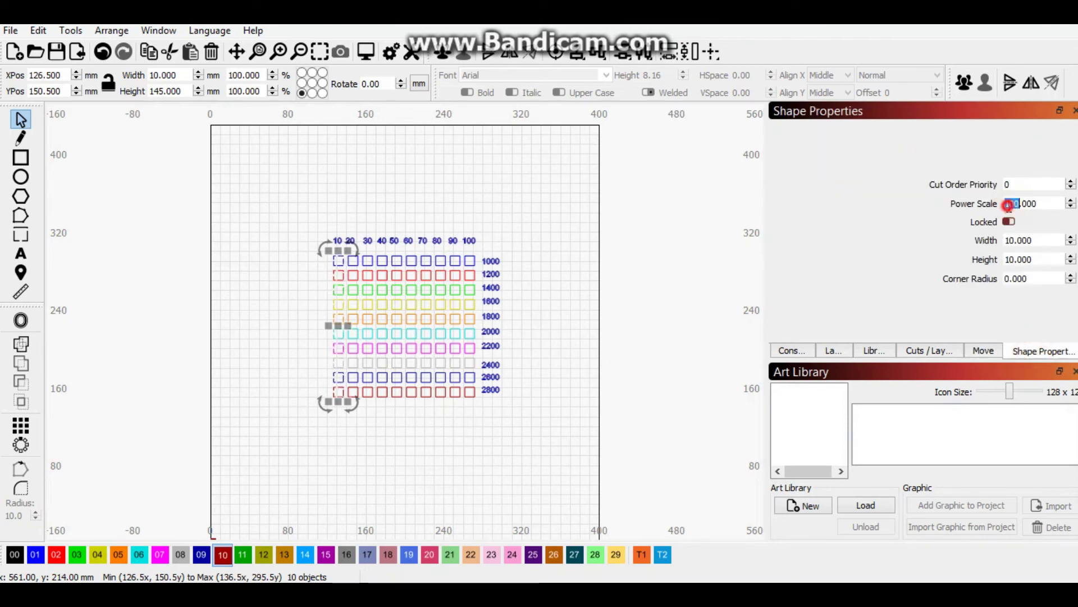
{"action": "double_click", "coordinate": [1009, 204]}
{"action": "type", "text": "10"}
{"action": "key", "text": "Return"}
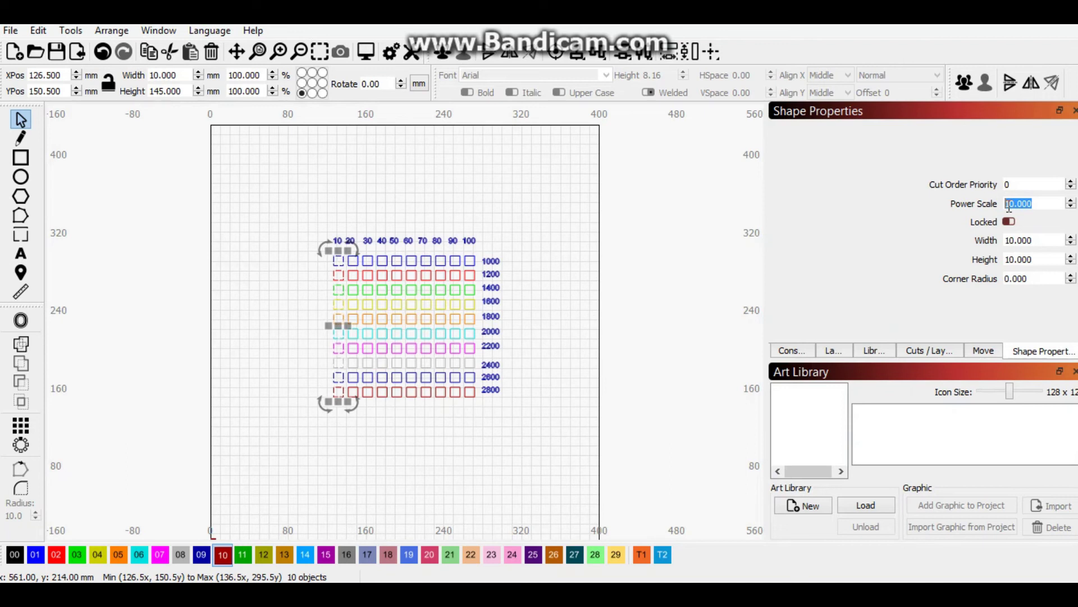
{"action": "left_click", "coordinate": [470, 160]}
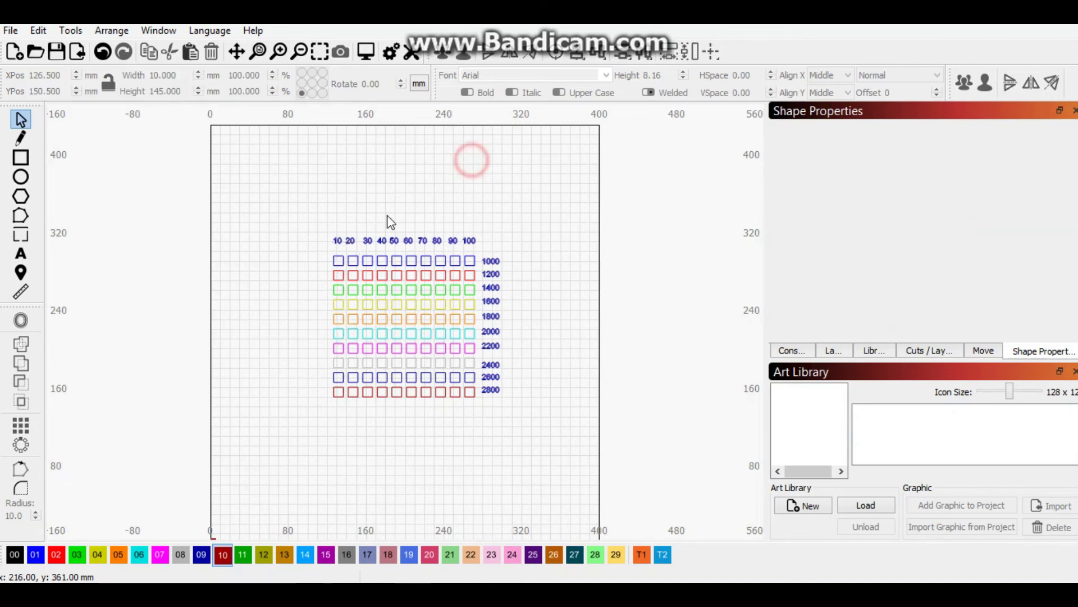
- Set the power scale of all ten squares in the column labelled 20 to 20
{"action": "left_click", "coordinate": [346, 245]}
{"action": "left_click_drag", "start_coordinate": [351, 280], "coordinate": [363, 410]}
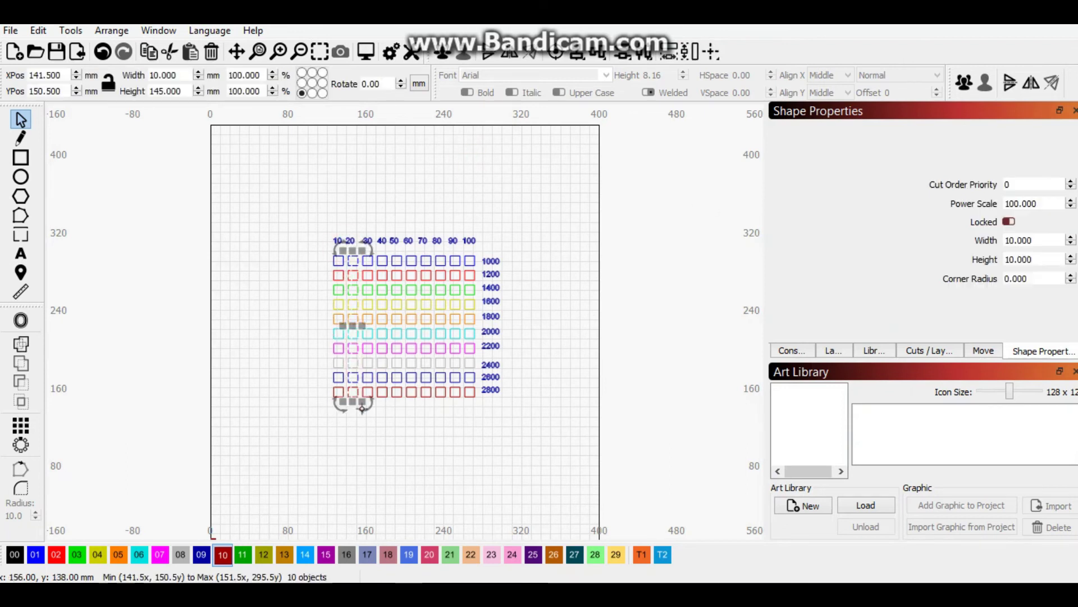
{"action": "double_click", "coordinate": [1010, 202]}
{"action": "type", "text": "20"}
{"action": "key", "text": "Return"}
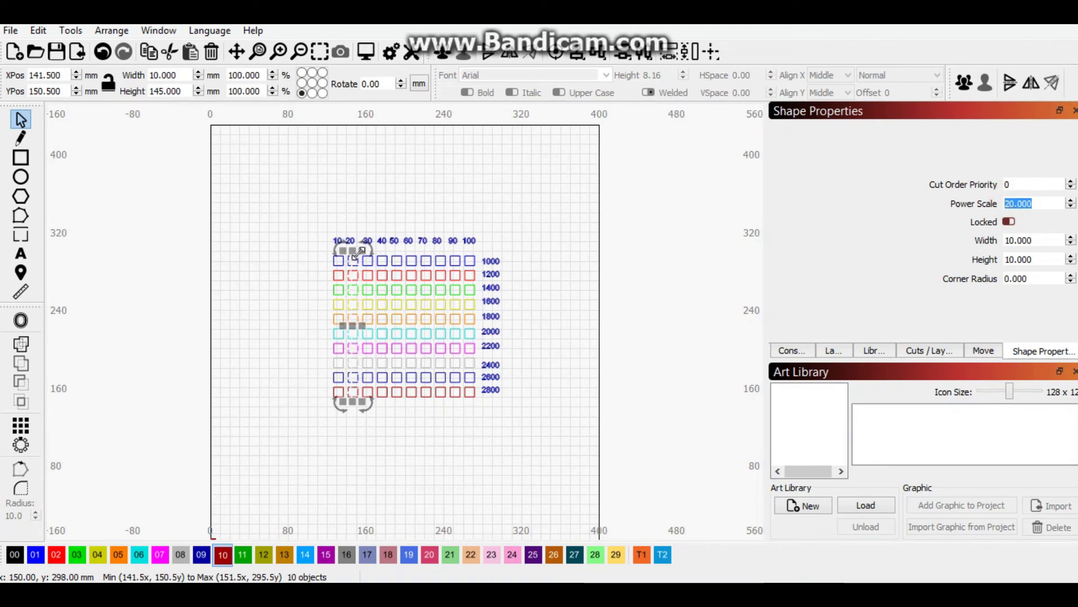
{"action": "left_click", "coordinate": [368, 211]}
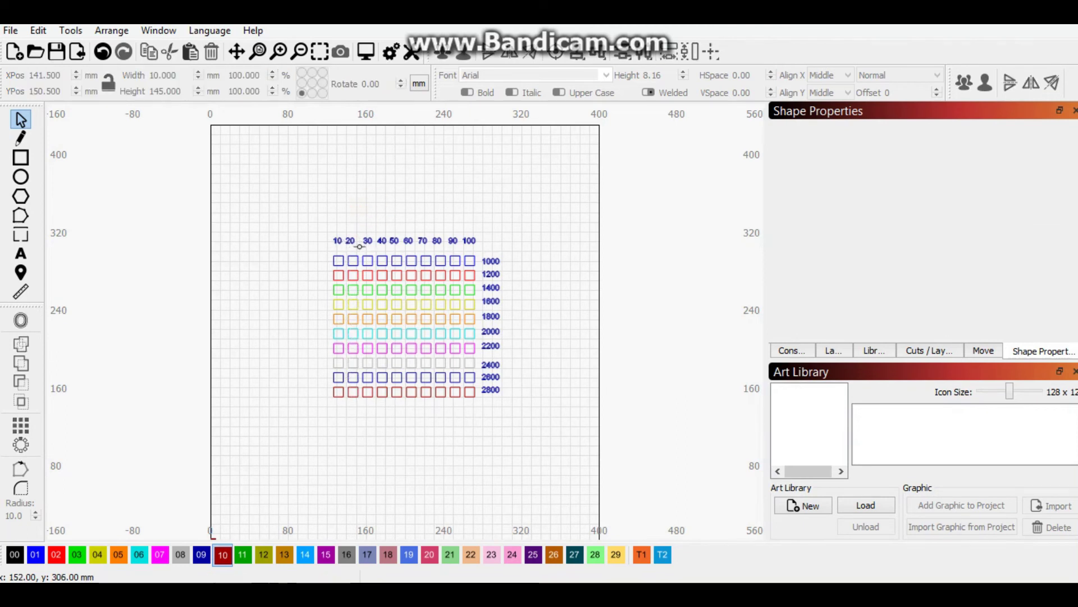
- Set the power scale of all ten squares in the column labelled 30 to match the column's label
{"action": "left_click_drag", "start_coordinate": [360, 246], "coordinate": [373, 407]}
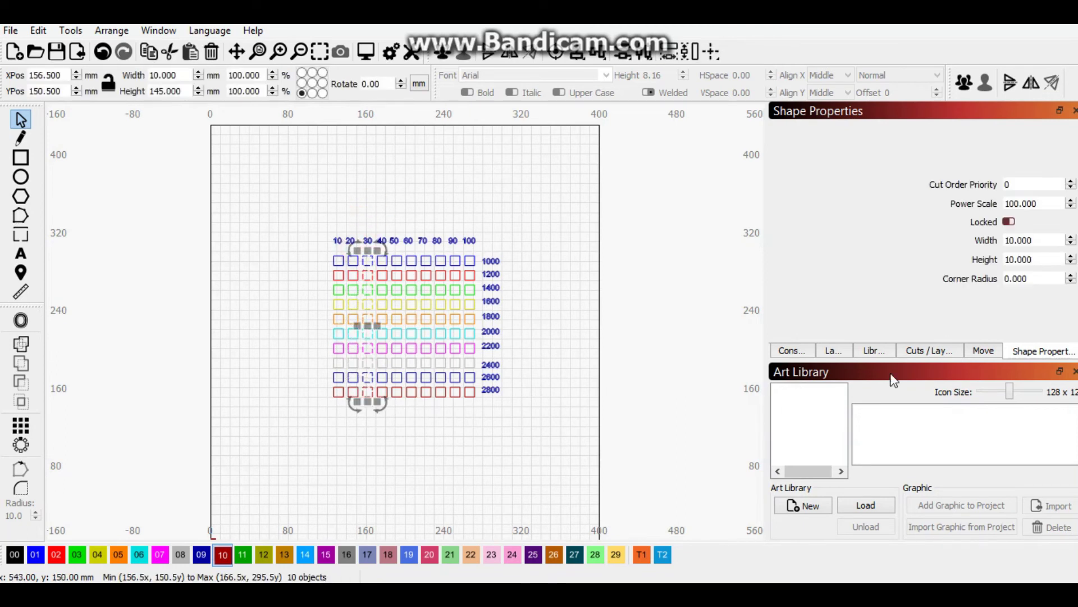
{"action": "double_click", "coordinate": [1012, 203]}
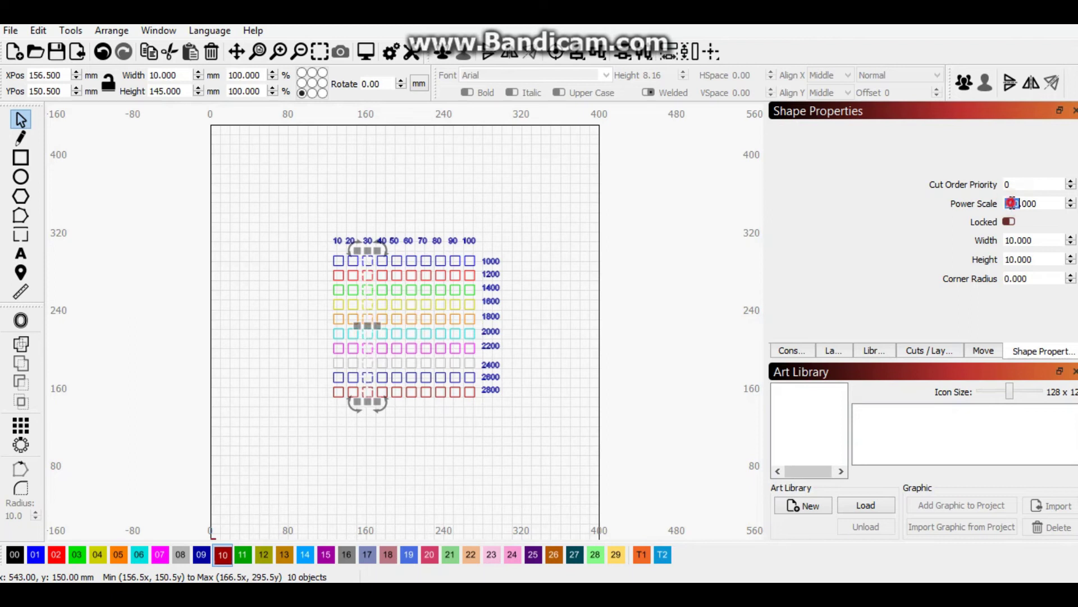
{"action": "type", "text": "3"}
{"action": "triple_click", "coordinate": [1012, 203]}
{"action": "left_click", "coordinate": [437, 149]}
- Set the power scale of all ten squares in the column labelled 40 to 40
{"action": "left_click", "coordinate": [379, 244]}
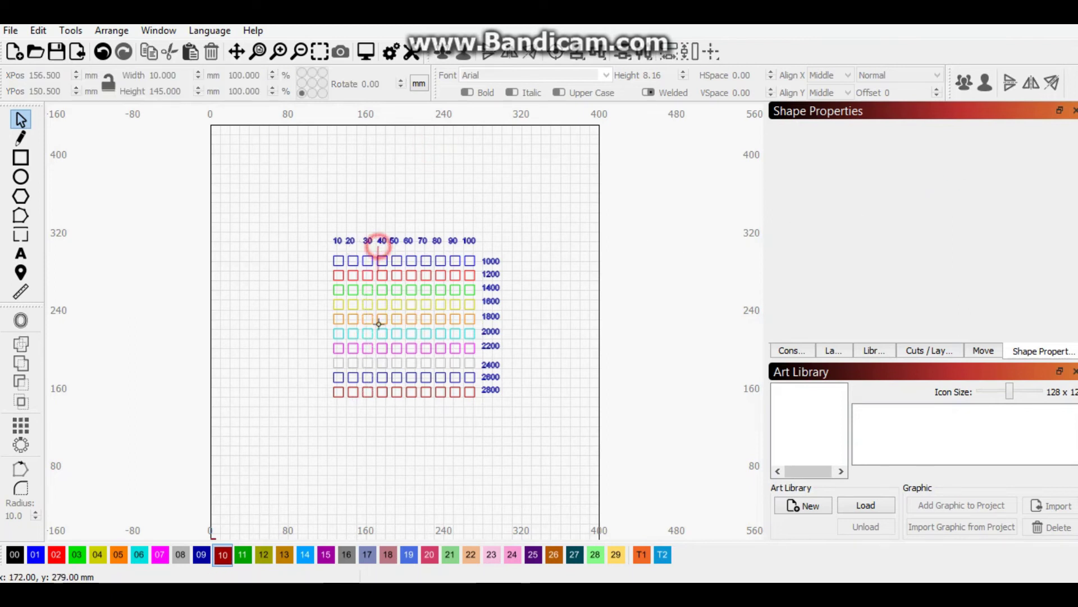
{"action": "left_click_drag", "start_coordinate": [379, 413], "coordinate": [383, 256]}
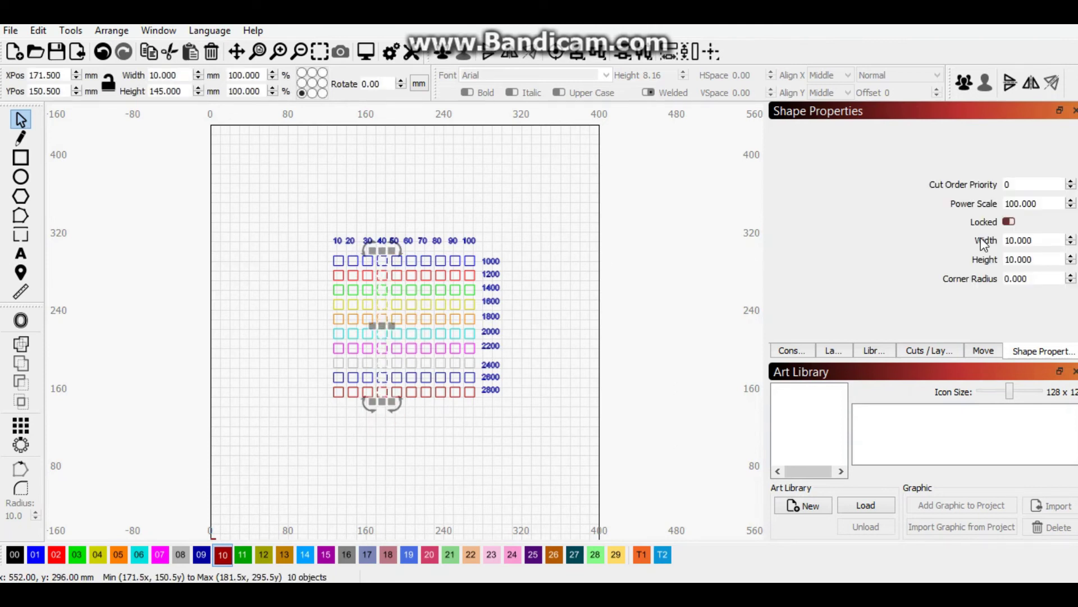
{"action": "left_click", "coordinate": [1017, 203]}
{"action": "double_click", "coordinate": [1018, 203]}
{"action": "type", "text": "40"}
{"action": "key", "text": "Return"}
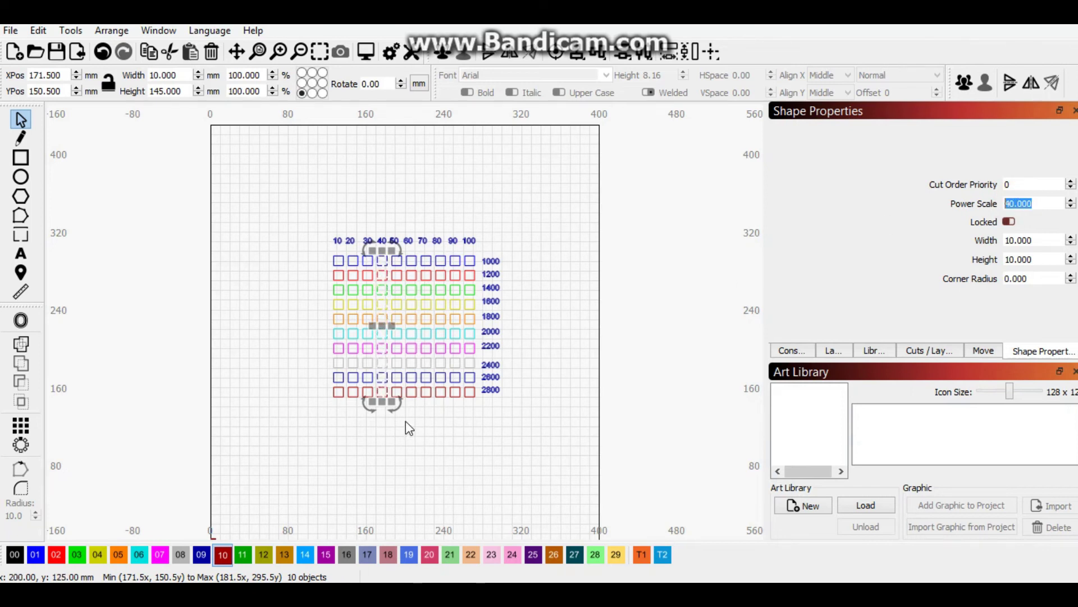
- Set the power scale of all ten squares in the column labelled 50 to 50
{"action": "left_click_drag", "start_coordinate": [399, 414], "coordinate": [395, 251]}
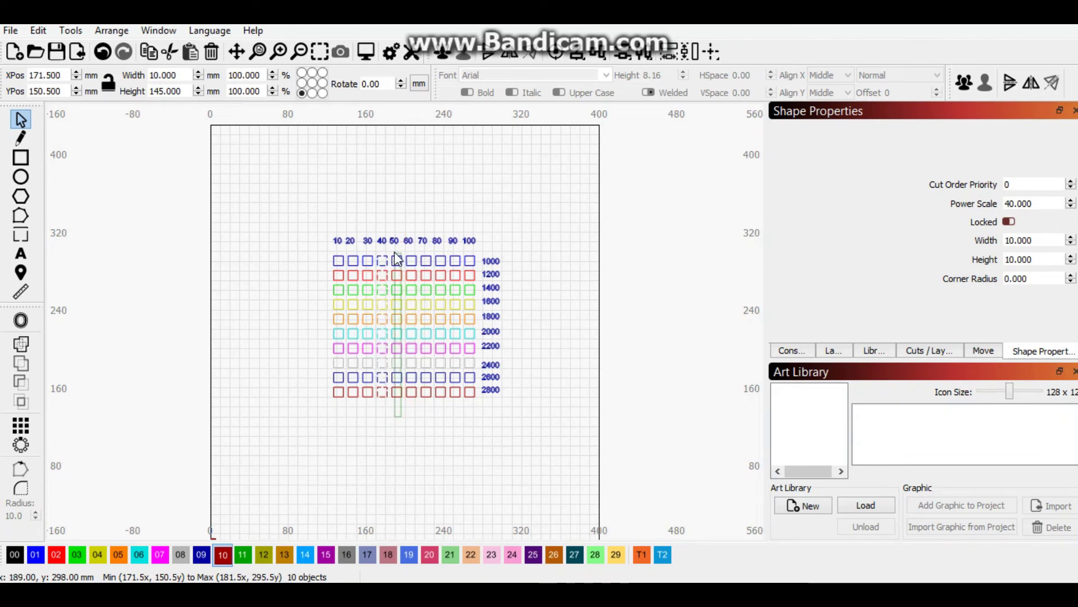
{"action": "left_click", "coordinate": [1006, 204]}
{"action": "type", "text": "0"}
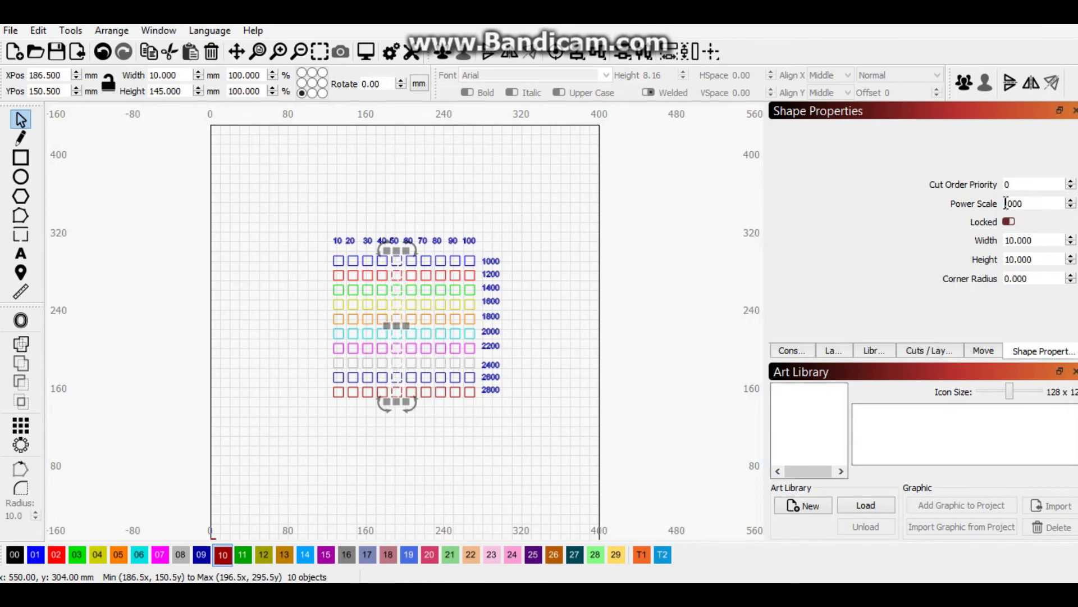
{"action": "double_click", "coordinate": [1006, 203]}
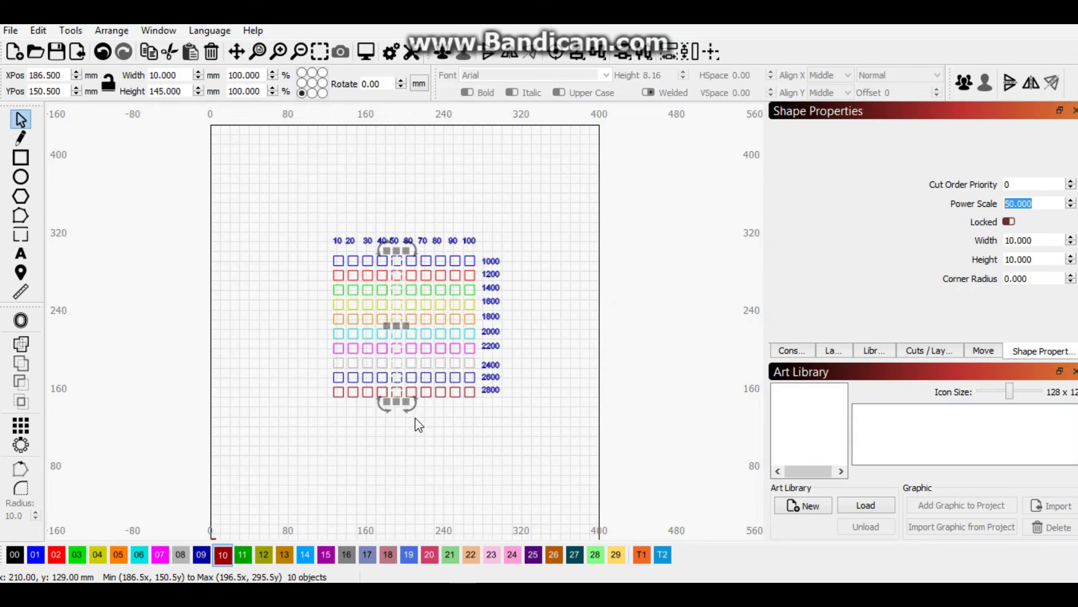
- Set the power scale of all ten squares in the column labelled 60 to 60
{"action": "left_click_drag", "start_coordinate": [415, 417], "coordinate": [412, 252]}
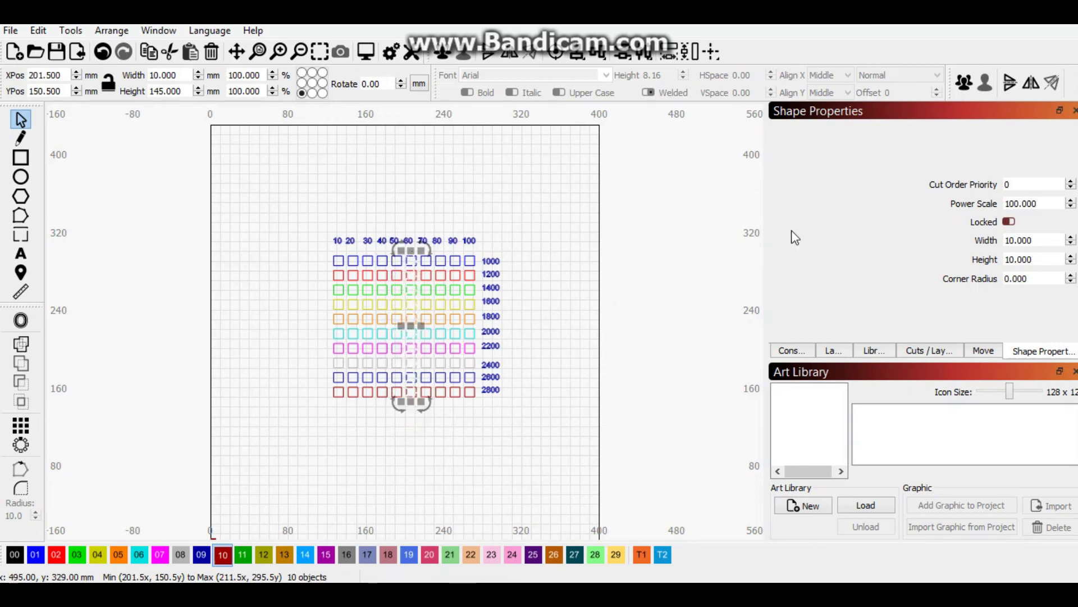
{"action": "double_click", "coordinate": [1016, 203]}
{"action": "type", "text": "60"}
{"action": "key", "text": "Return"}
{"action": "left_click", "coordinate": [476, 439]}
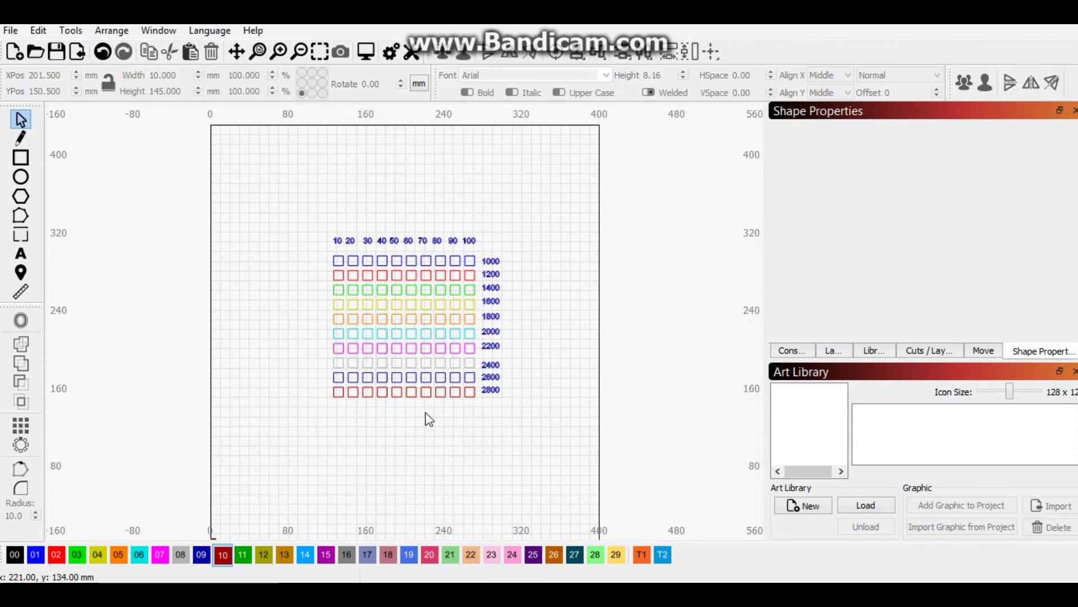
- Set the power scale of all ten squares in the column labelled 70 to 70
{"action": "left_click_drag", "start_coordinate": [425, 410], "coordinate": [422, 250]}
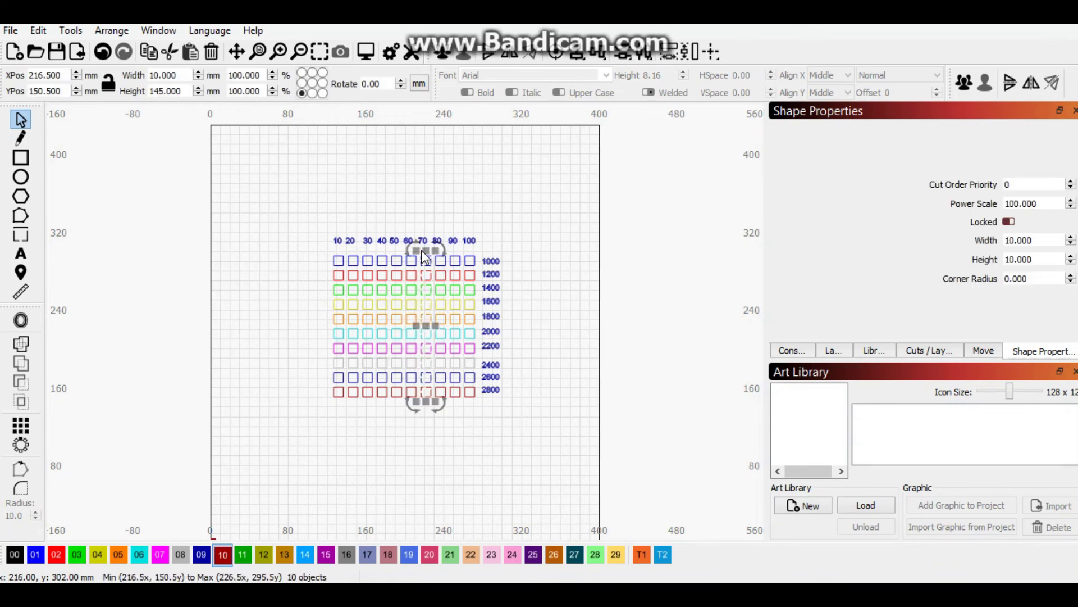
{"action": "double_click", "coordinate": [1012, 204]}
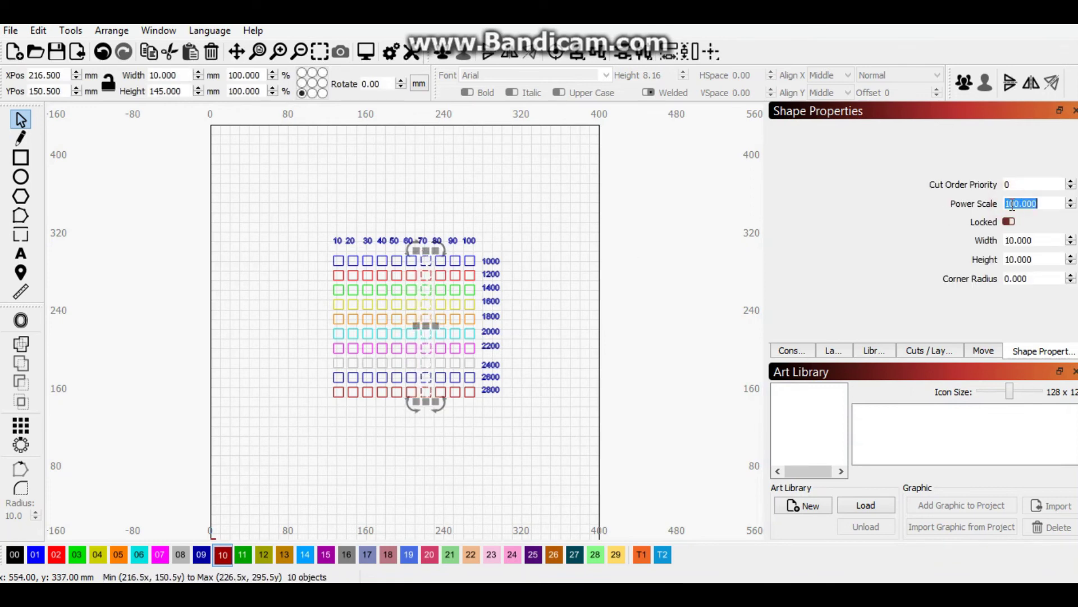
{"action": "type", "text": "70"}
{"action": "key", "text": "Return"}
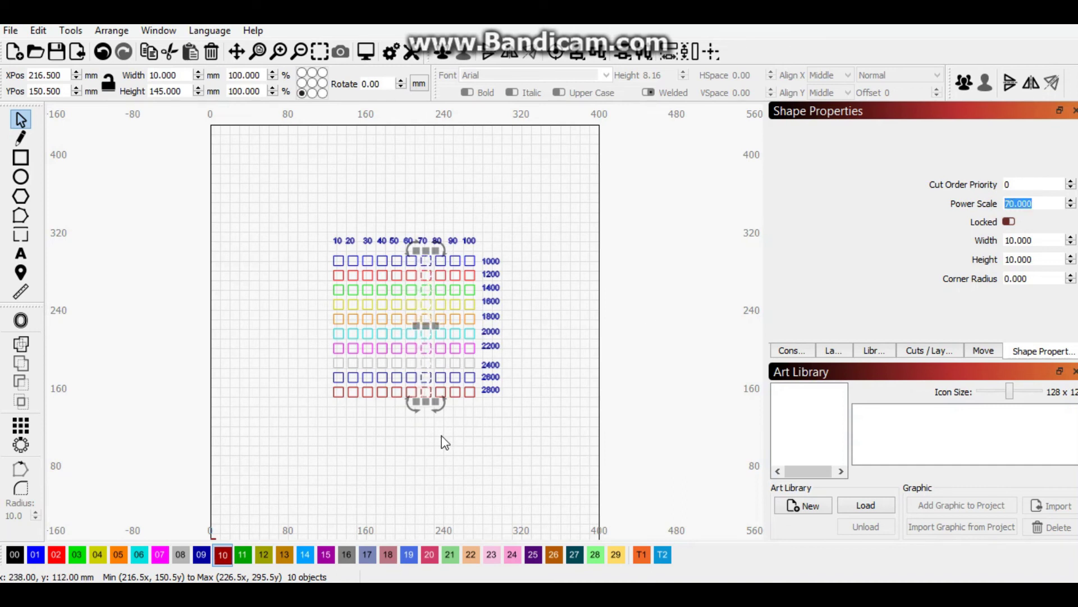
- Set the power scale of all ten squares in the column labelled 80 to 80
{"action": "left_click_drag", "start_coordinate": [440, 427], "coordinate": [435, 255]}
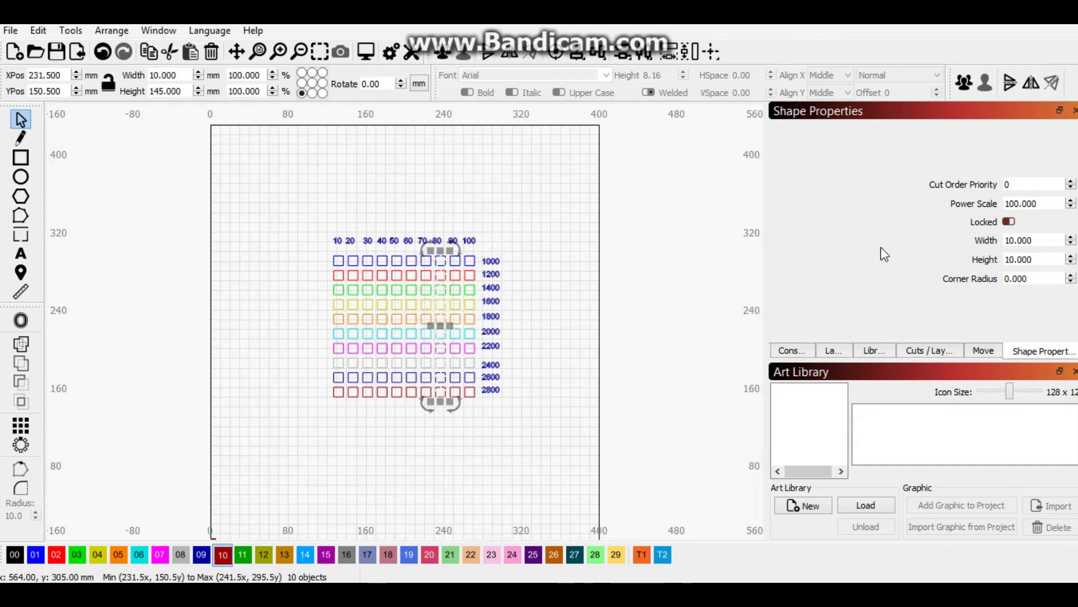
{"action": "double_click", "coordinate": [1010, 204]}
{"action": "type", "text": "80"}
{"action": "key", "text": "Return"}
{"action": "left_click", "coordinate": [479, 441]}
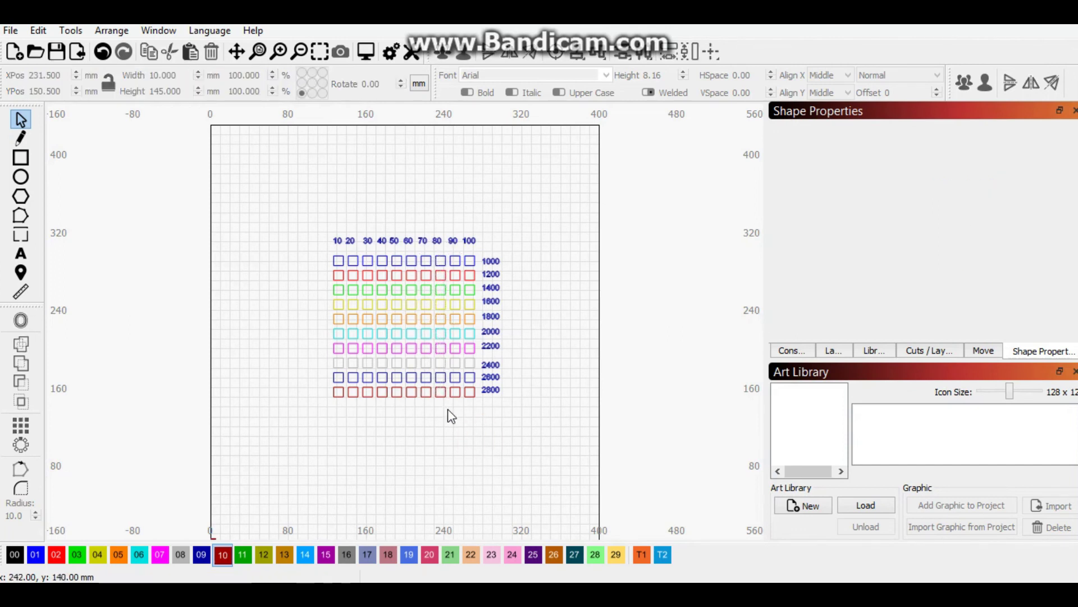
- Set the power scale of all ten squares in the column labelled 90 to 90
{"action": "left_click_drag", "start_coordinate": [455, 412], "coordinate": [452, 250]}
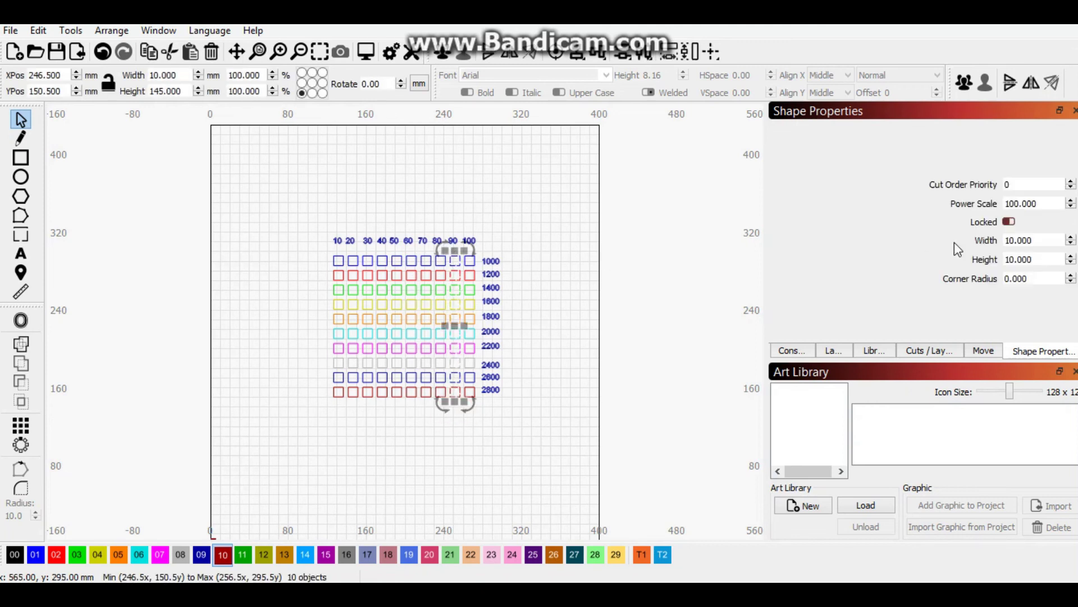
{"action": "double_click", "coordinate": [1012, 204]}
{"action": "key", "text": "Return"}
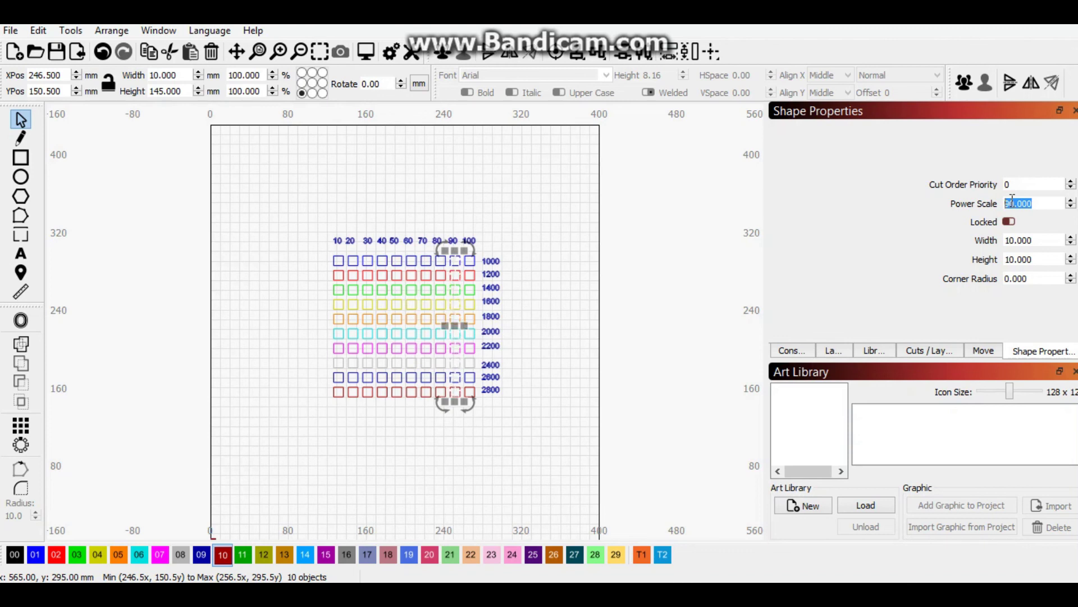
{"action": "left_click", "coordinate": [532, 254]}
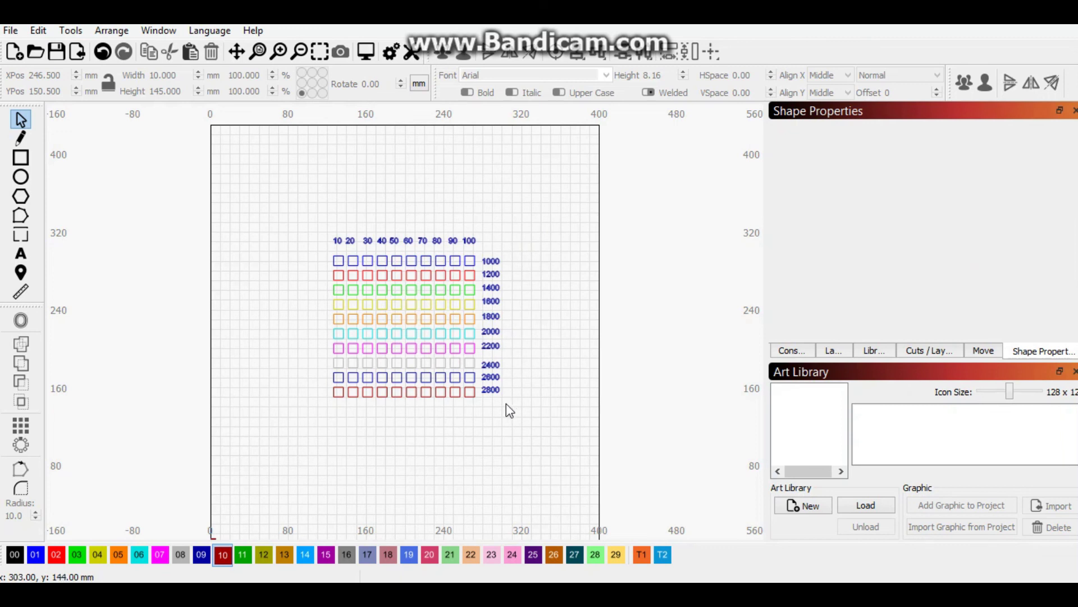
- Assign the speed labels 1000–2800 and the power labels 10–100 to layer 10
{"action": "left_click_drag", "start_coordinate": [501, 402], "coordinate": [488, 205]}
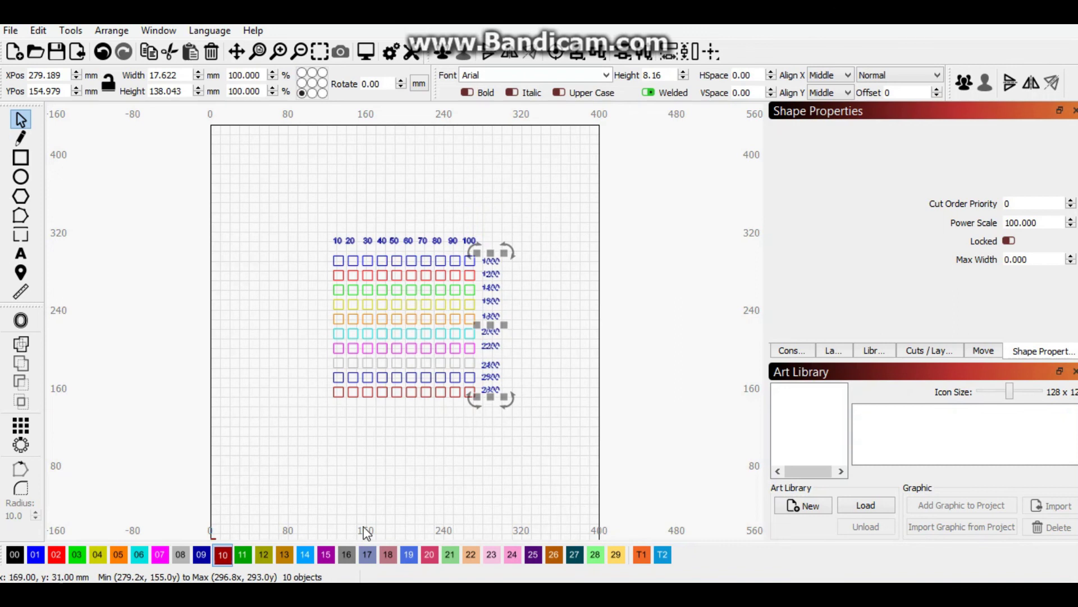
{"action": "left_click", "coordinate": [223, 555]}
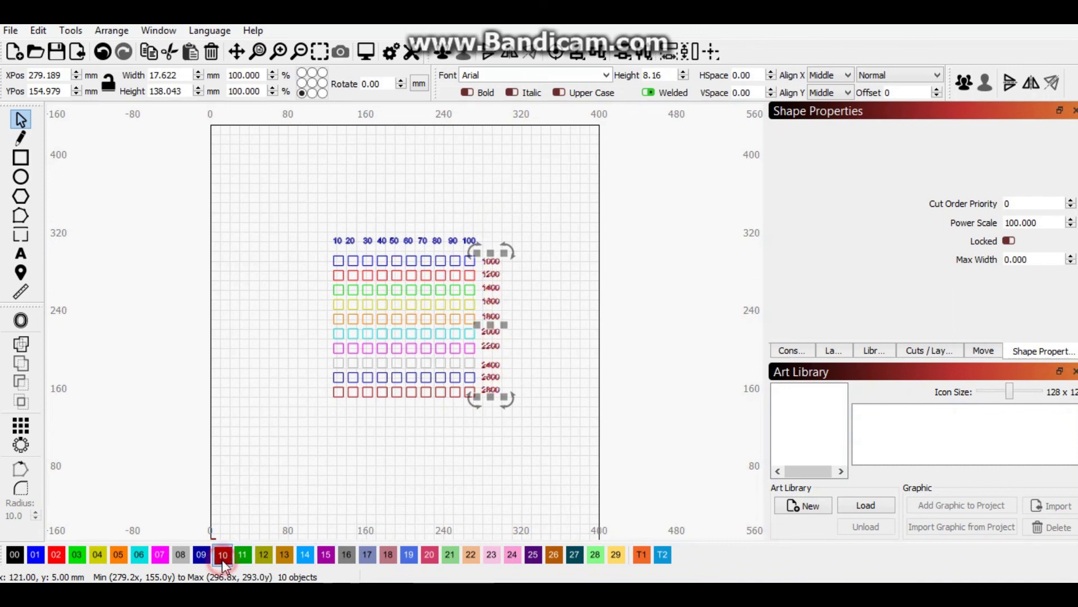
{"action": "left_click_drag", "start_coordinate": [318, 215], "coordinate": [503, 246]}
{"action": "left_click", "coordinate": [225, 555]}
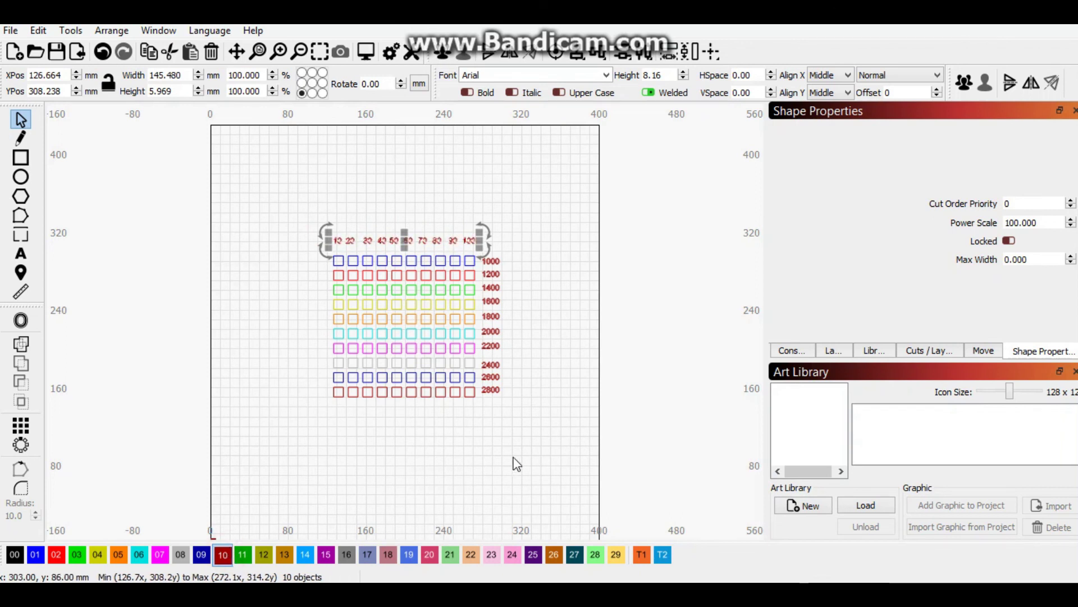
{"action": "left_click", "coordinate": [578, 418]}
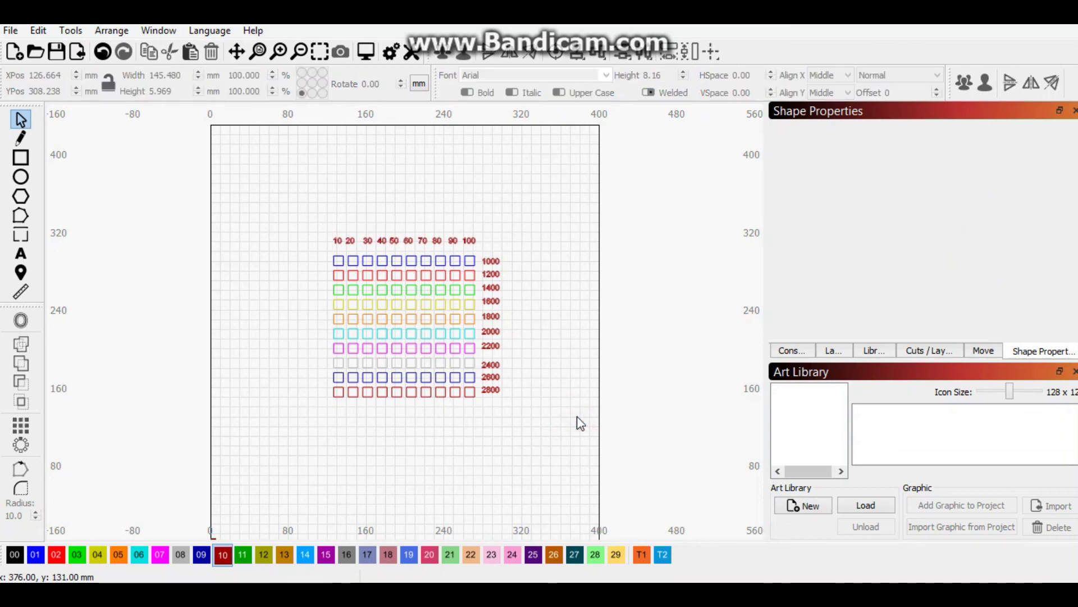